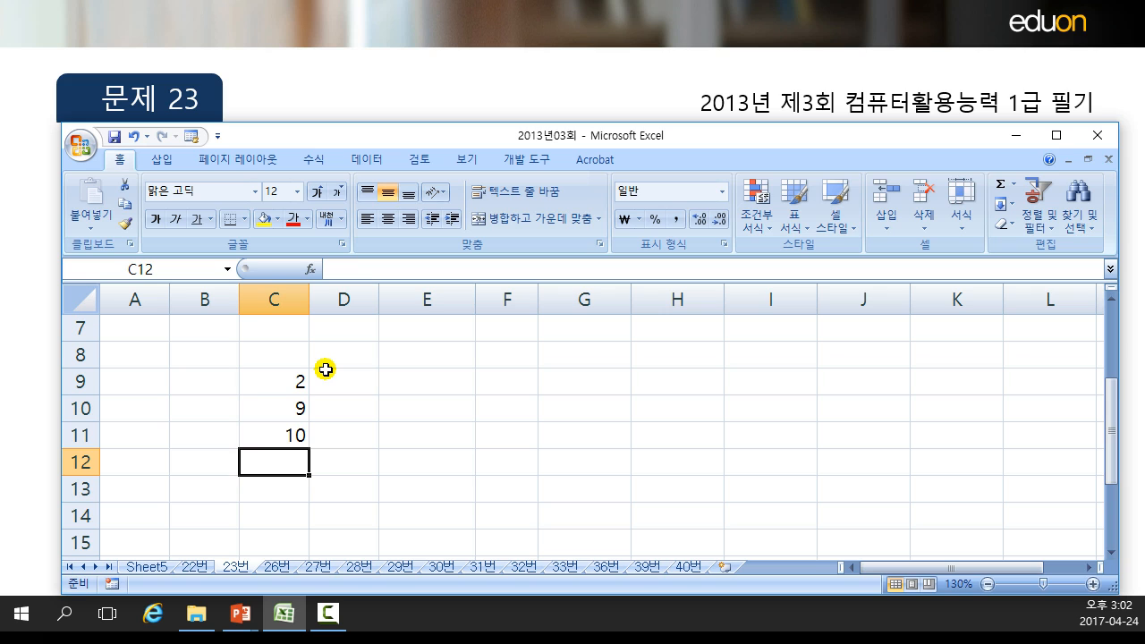
Step: Enter 6, TRUE and FALSE in cells C12 to C14 below the existing sample numbers
{"action": "type", "text": "6"}
{"action": "key", "text": "Return"}
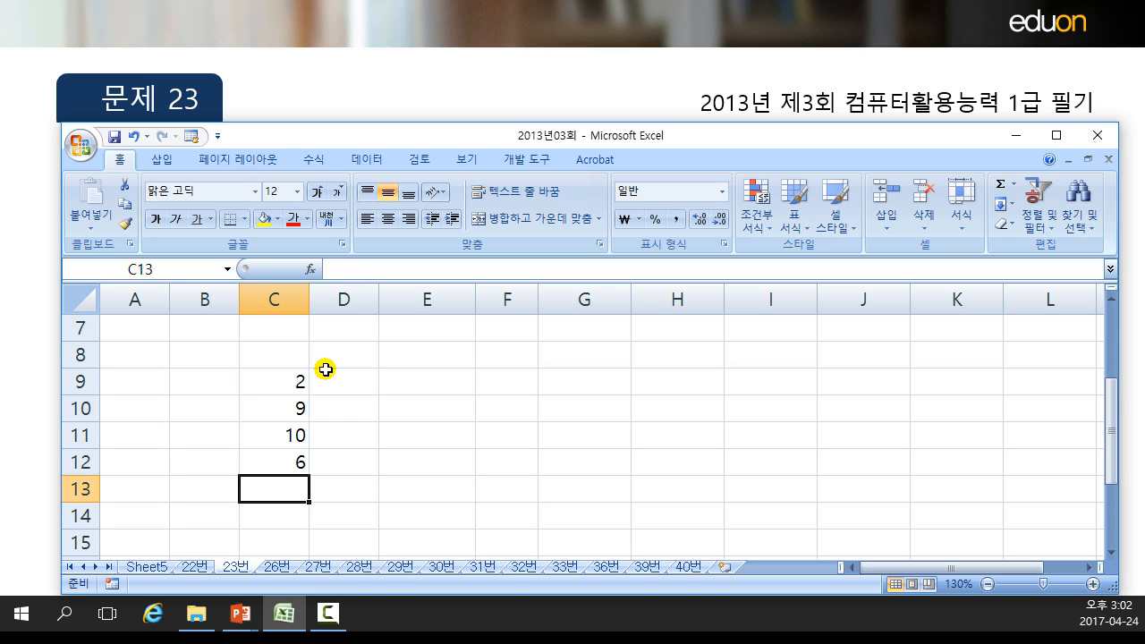
{"action": "type", "text": "ㅆ"}
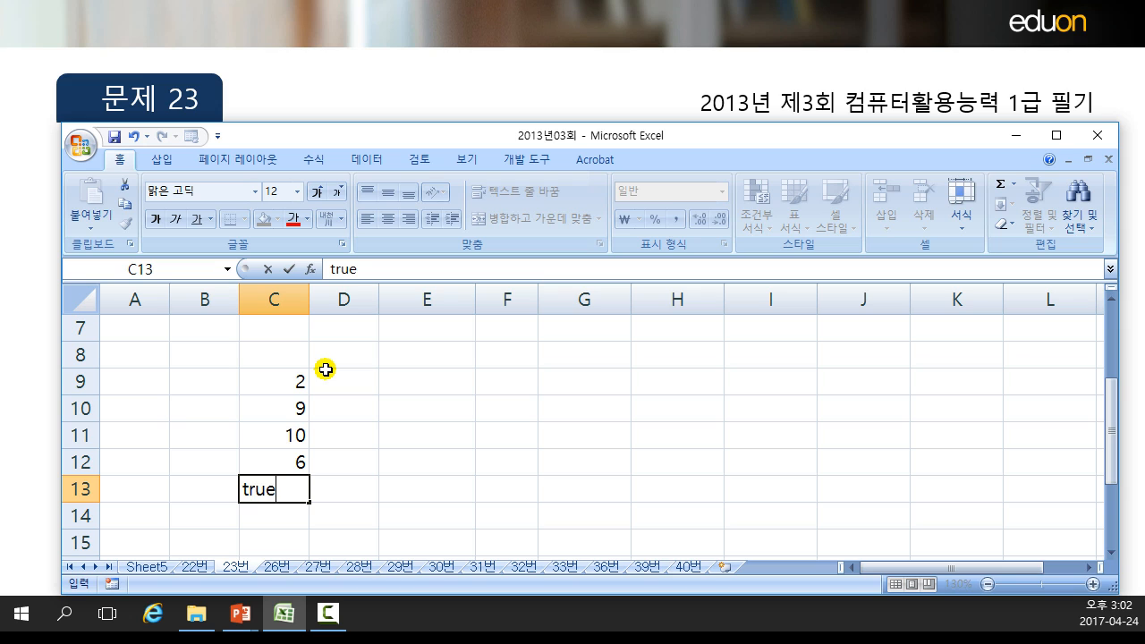
{"action": "key", "text": "Return"}
{"action": "type", "text": "fa"}
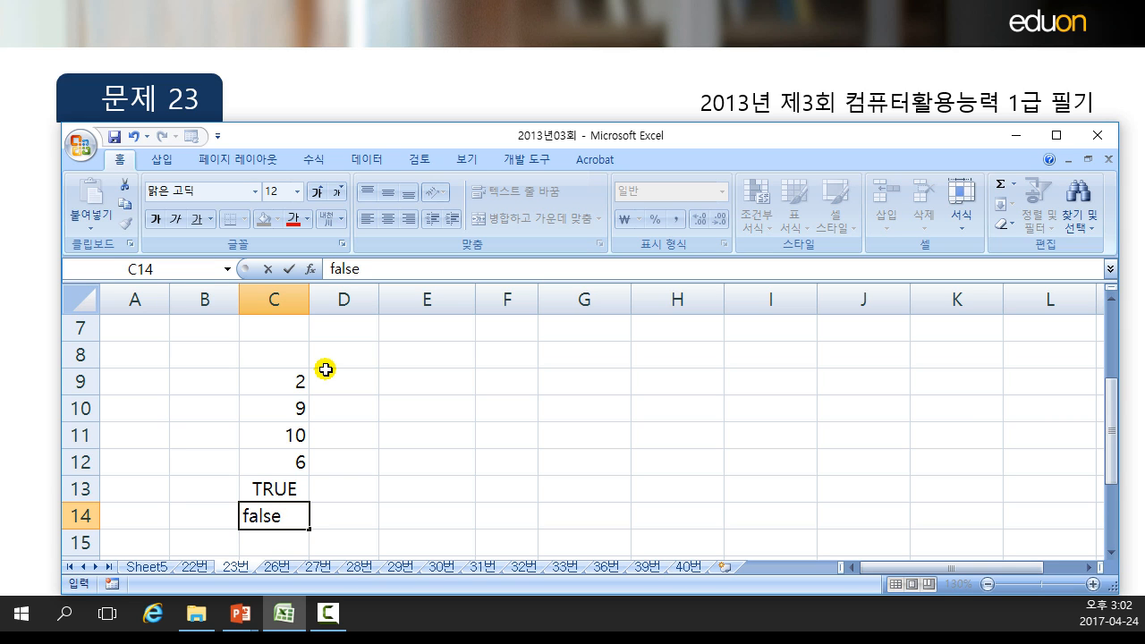
{"action": "type", "text": "lse"}
{"action": "key", "text": "Return"}
Step: Widen column C and enter the text 일반 in cell C15
{"action": "left_click_drag", "start_coordinate": [316, 299], "coordinate": [352, 299]}
{"action": "left_click_drag", "start_coordinate": [284, 353], "coordinate": [295, 516]}
{"action": "left_click", "coordinate": [295, 516]}
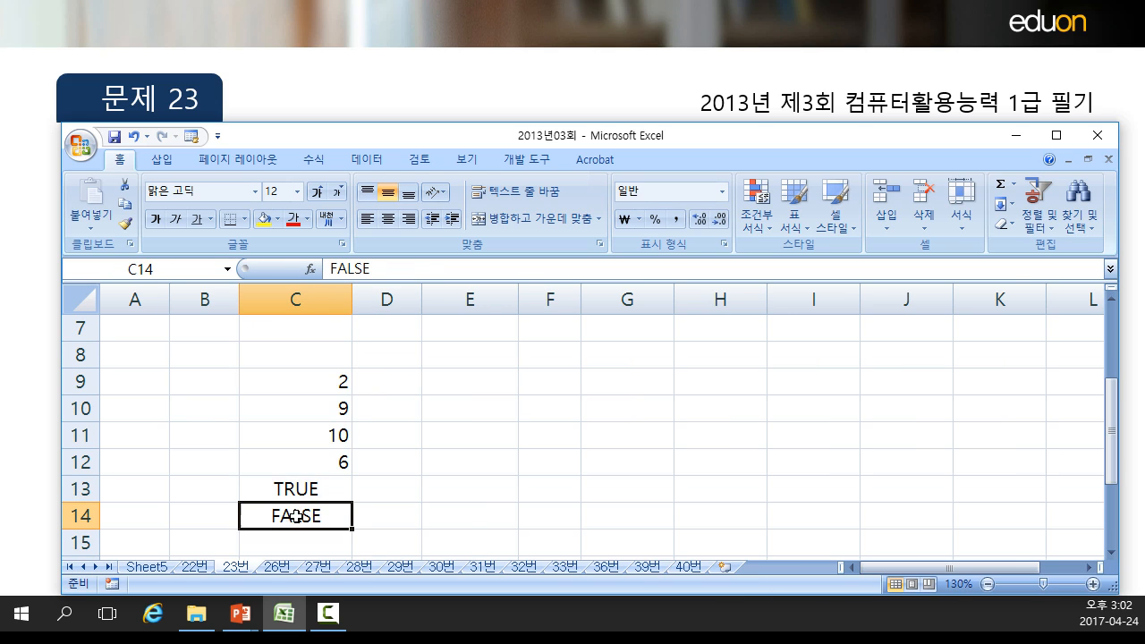
{"action": "left_click", "coordinate": [317, 539]}
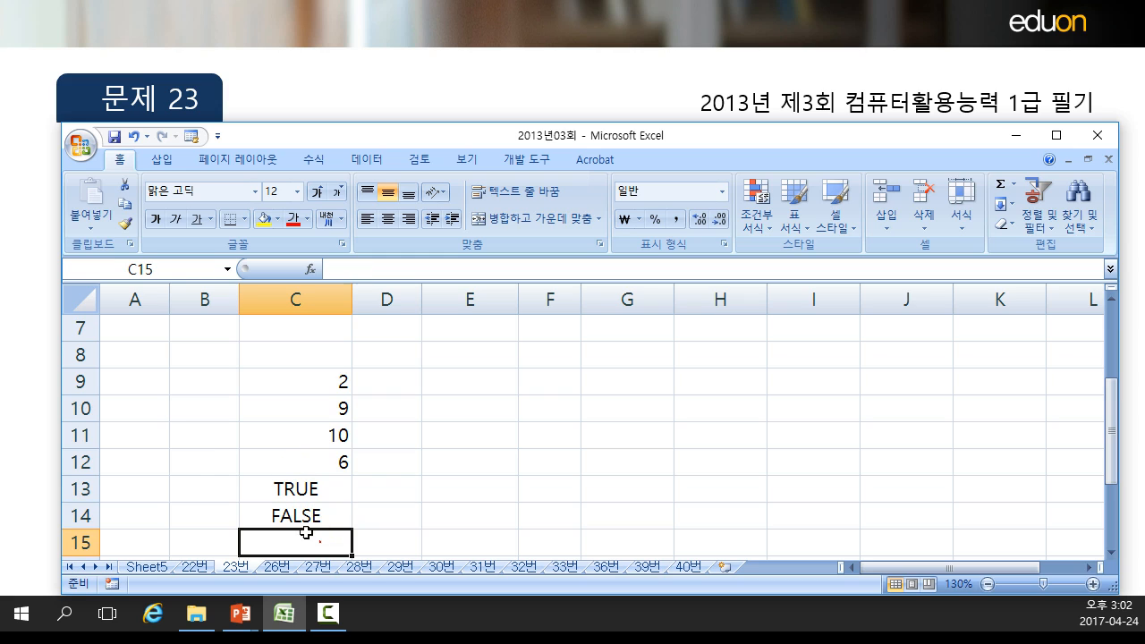
{"action": "type", "text": "DLF"}
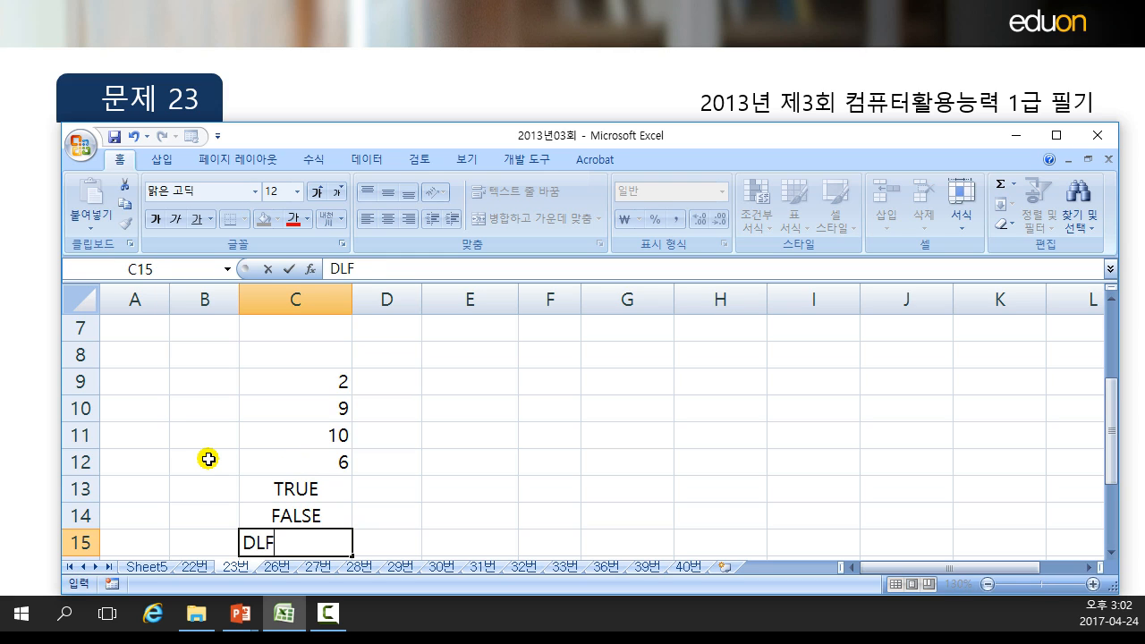
{"action": "type", "text": "ㅇ리ㅇㅣㄹ반"}
{"action": "key", "text": "Return"}
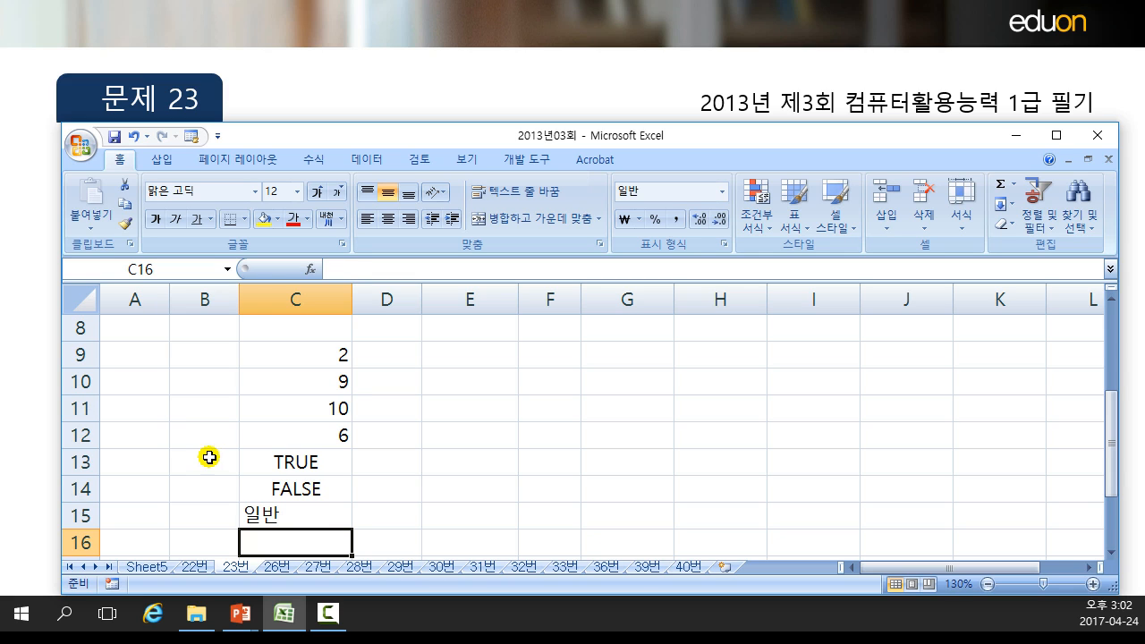
Step: Widen column D next to the sample values
{"action": "left_click_drag", "start_coordinate": [306, 358], "coordinate": [299, 516]}
{"action": "left_click", "coordinate": [299, 516]}
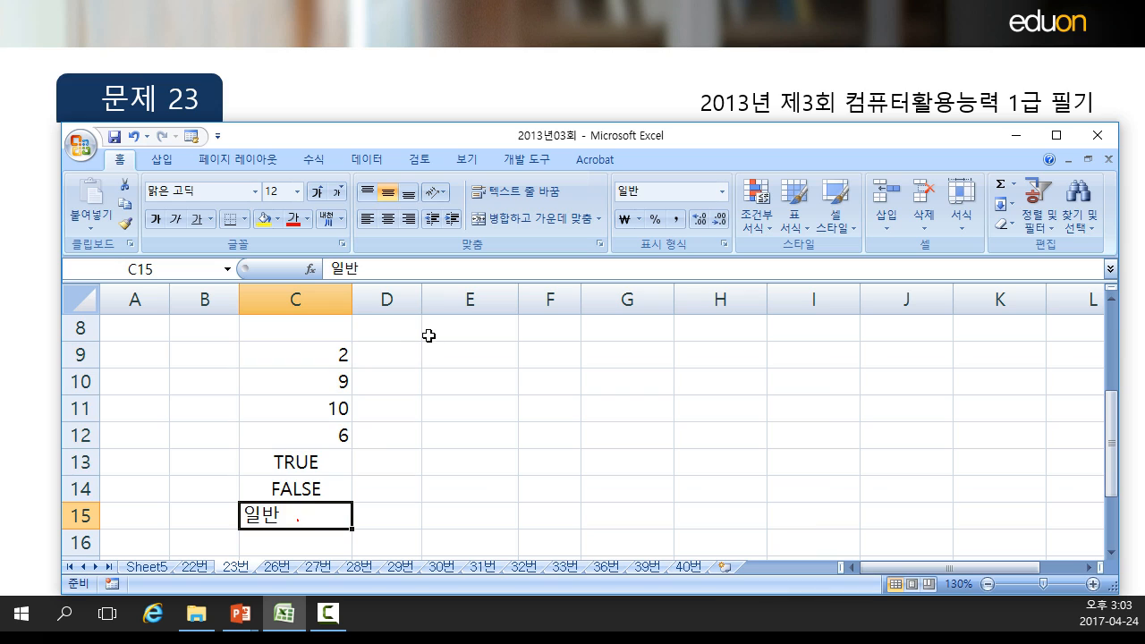
{"action": "left_click_drag", "start_coordinate": [421, 301], "coordinate": [467, 302]}
{"action": "left_click_drag", "start_coordinate": [315, 356], "coordinate": [303, 492]}
Step: Enter the formula =COUNT(C9:C15) in cell D9 to count the numeric sample values
{"action": "left_click", "coordinate": [419, 522]}
{"action": "key", "text": "Up"}
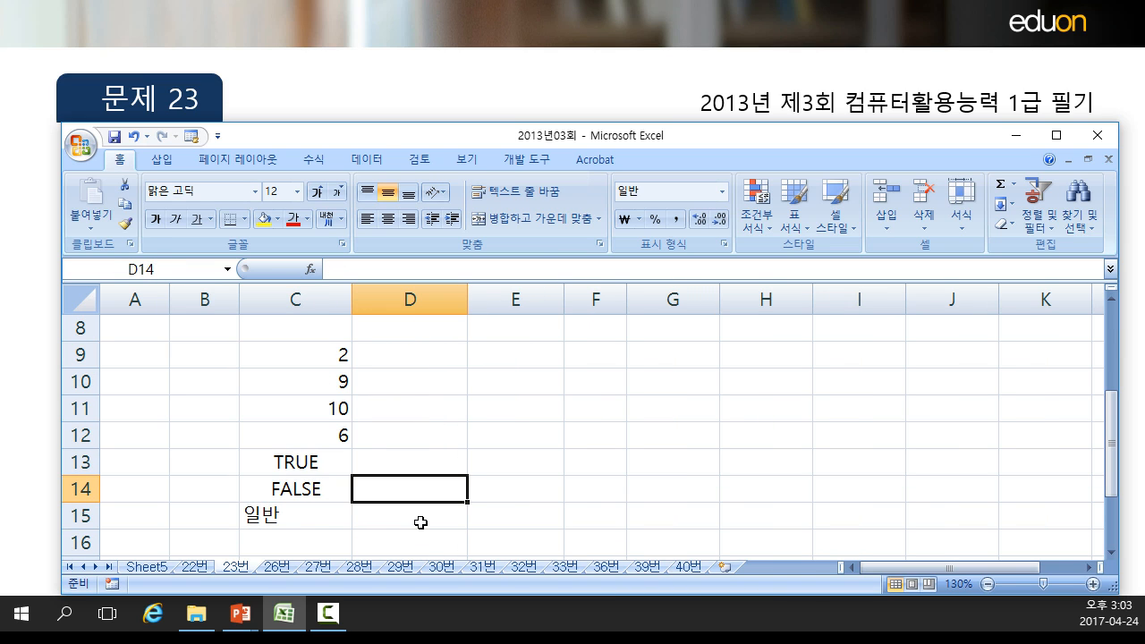
{"action": "key", "text": "Up"}
{"action": "key", "text": "Up"}
{"action": "key", "text": "Up"}
{"action": "key", "text": "Up"}
{"action": "key", "text": "Up"}
{"action": "type", "text": "=ㅊ"}
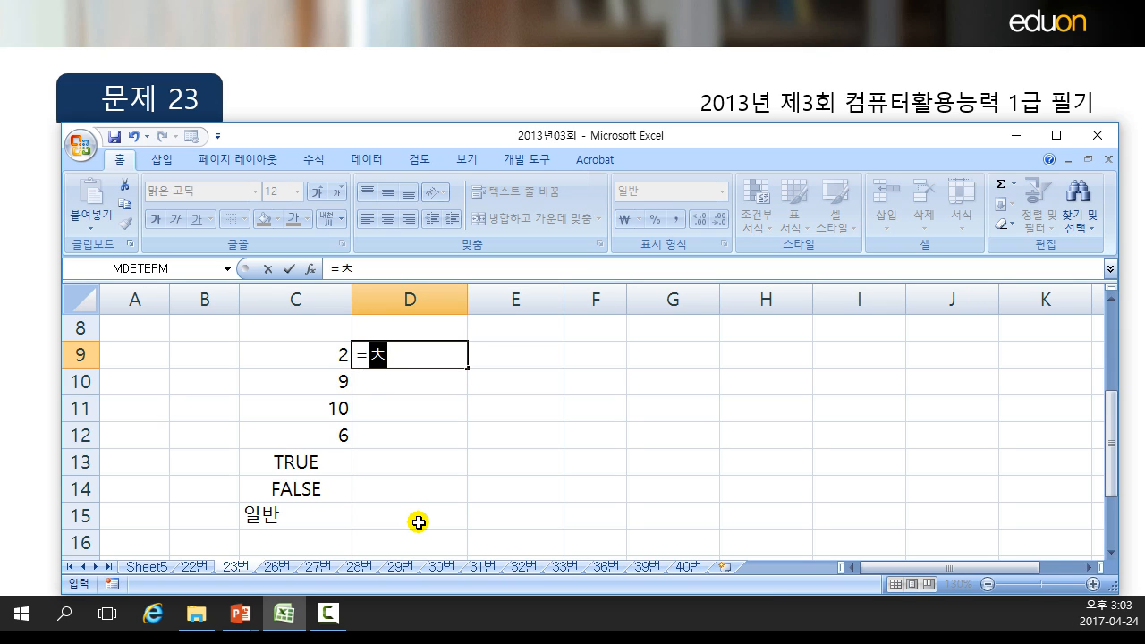
{"action": "type", "text": "O"}
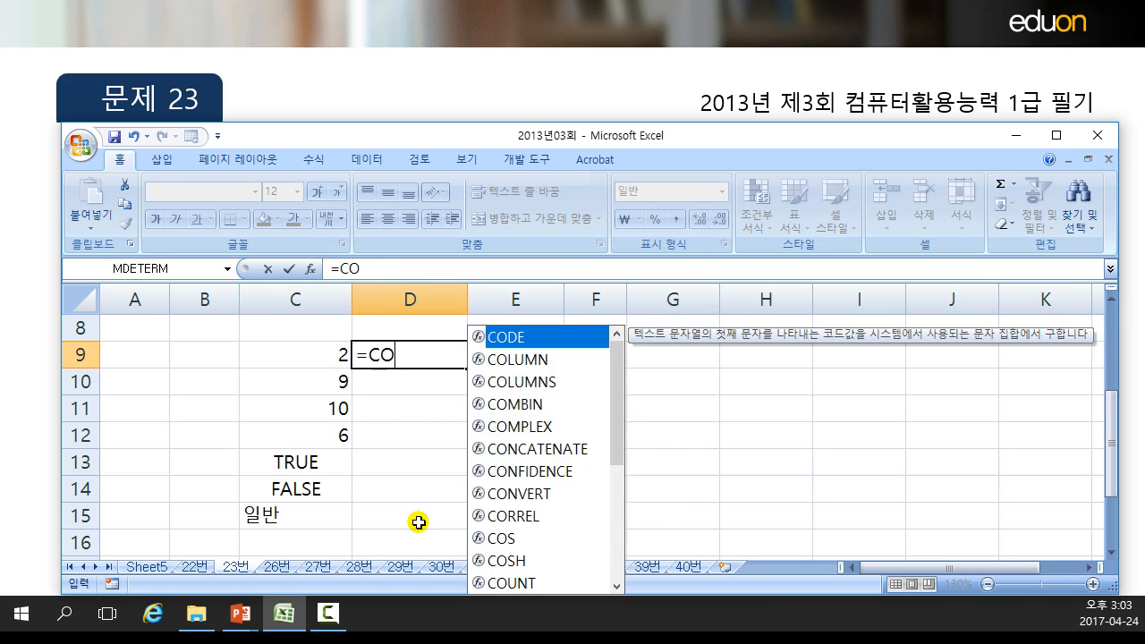
{"action": "type", "text": "UNT("}
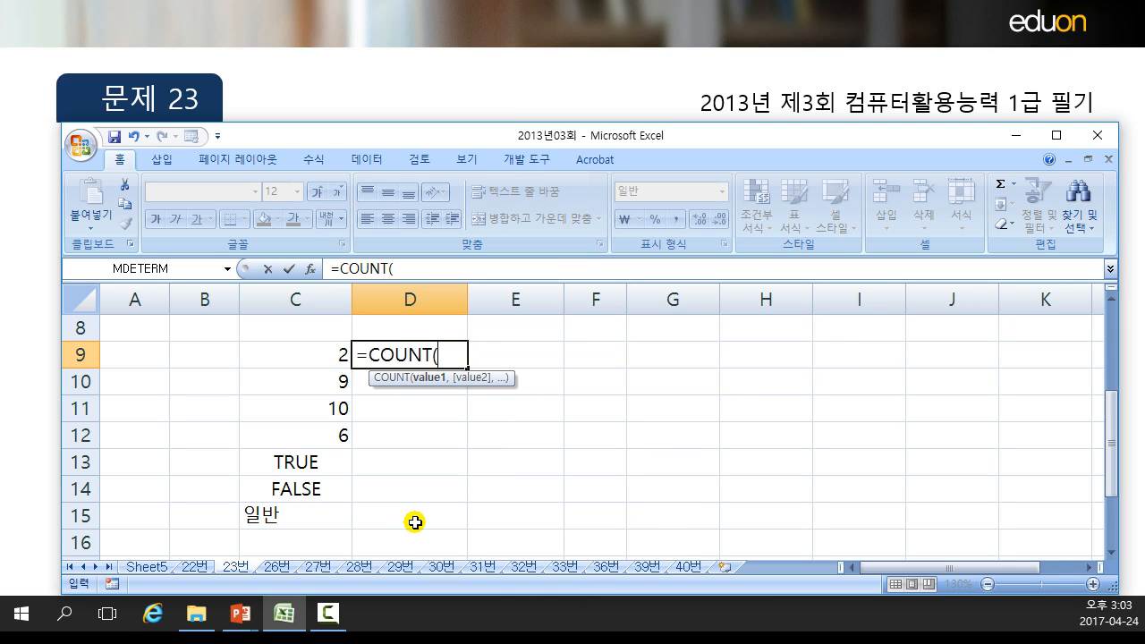
{"action": "left_click_drag", "start_coordinate": [299, 354], "coordinate": [304, 503]}
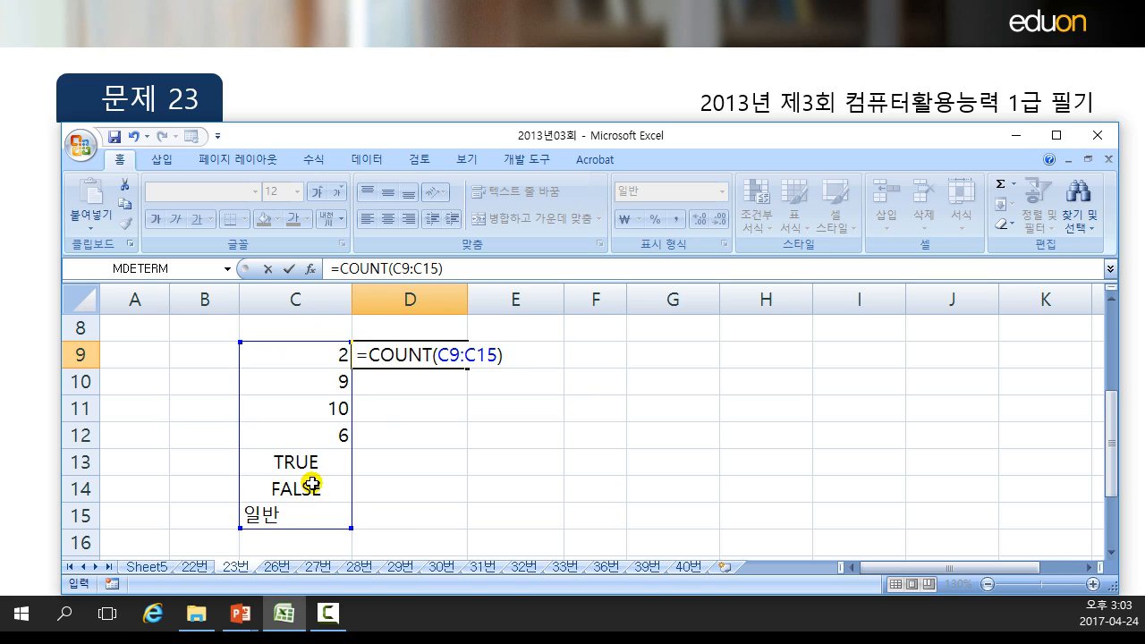
{"action": "key", "text": "Return"}
Step: Change the formula in cell D9 to =COUNTA(C9:C15)
{"action": "double_click", "coordinate": [427, 352]}
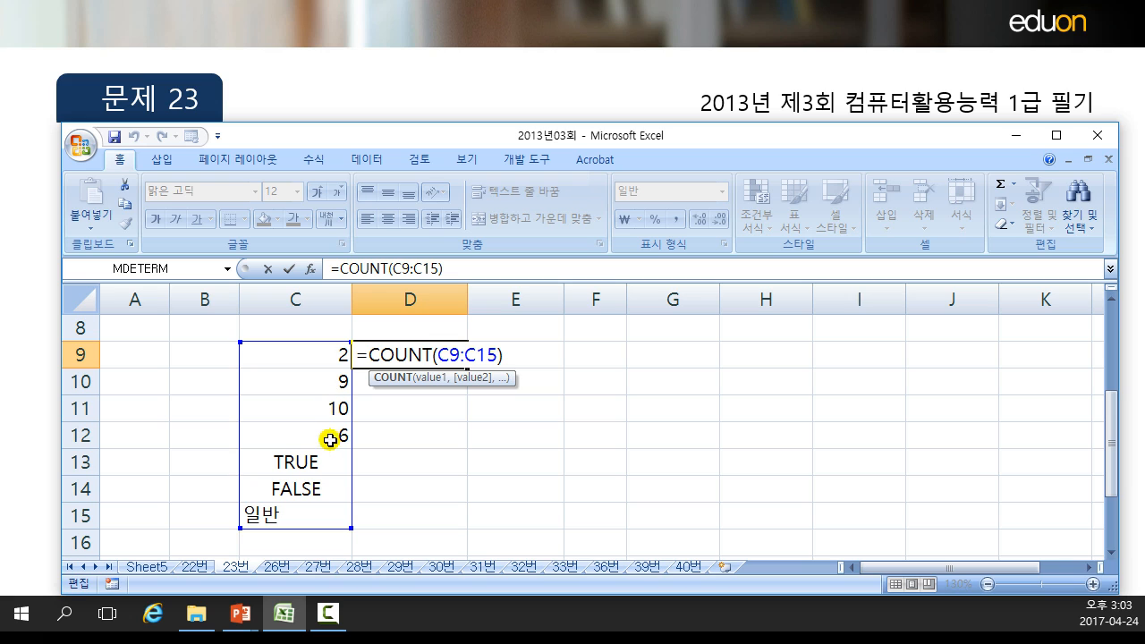
{"action": "key", "text": "Return"}
{"action": "double_click", "coordinate": [405, 354]}
{"action": "type", "text": "A"}
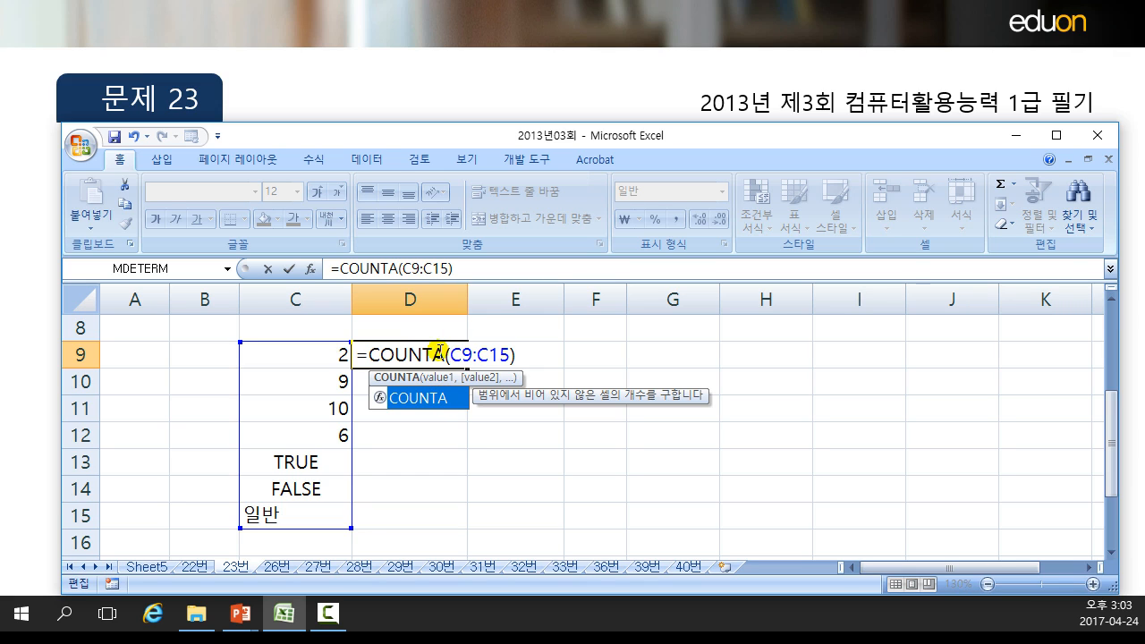
{"action": "left_click", "coordinate": [437, 353]}
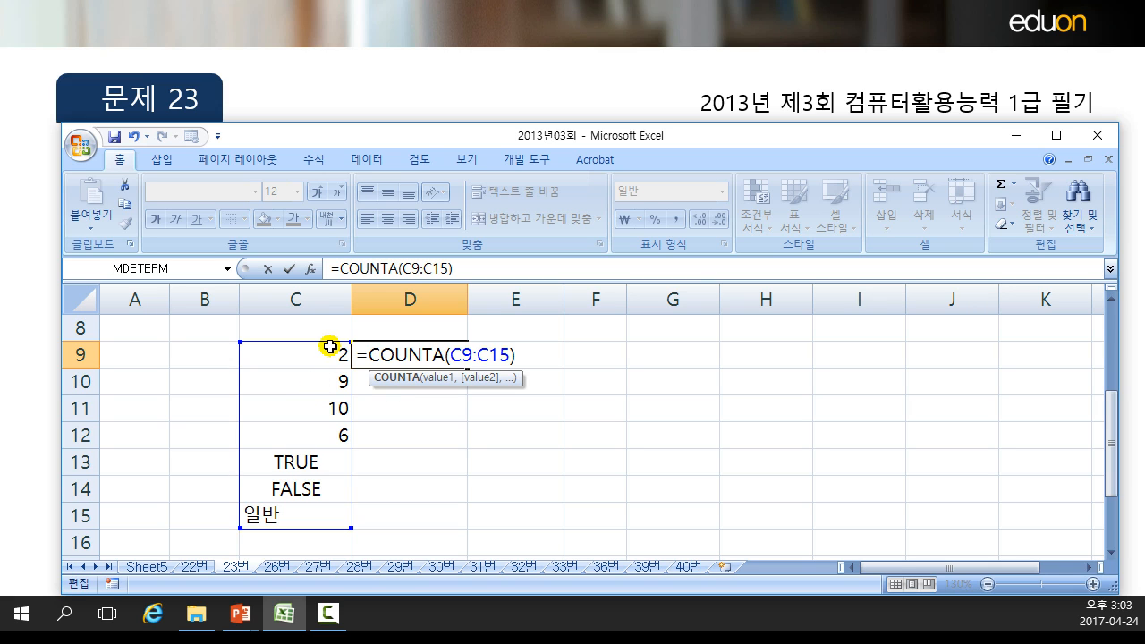
{"action": "left_click_drag", "start_coordinate": [330, 348], "coordinate": [291, 524]}
{"action": "key", "text": "Return"}
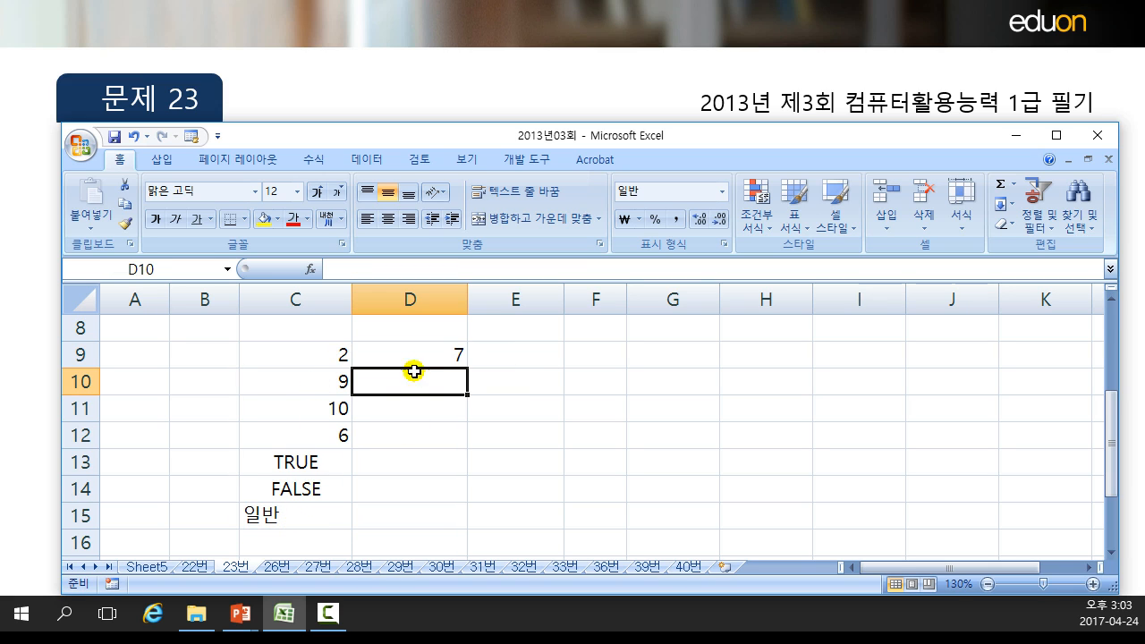
Step: Examine the COUNTA formula in D9 and each of the cells C9 to C15 that it counts
{"action": "left_click", "coordinate": [426, 347]}
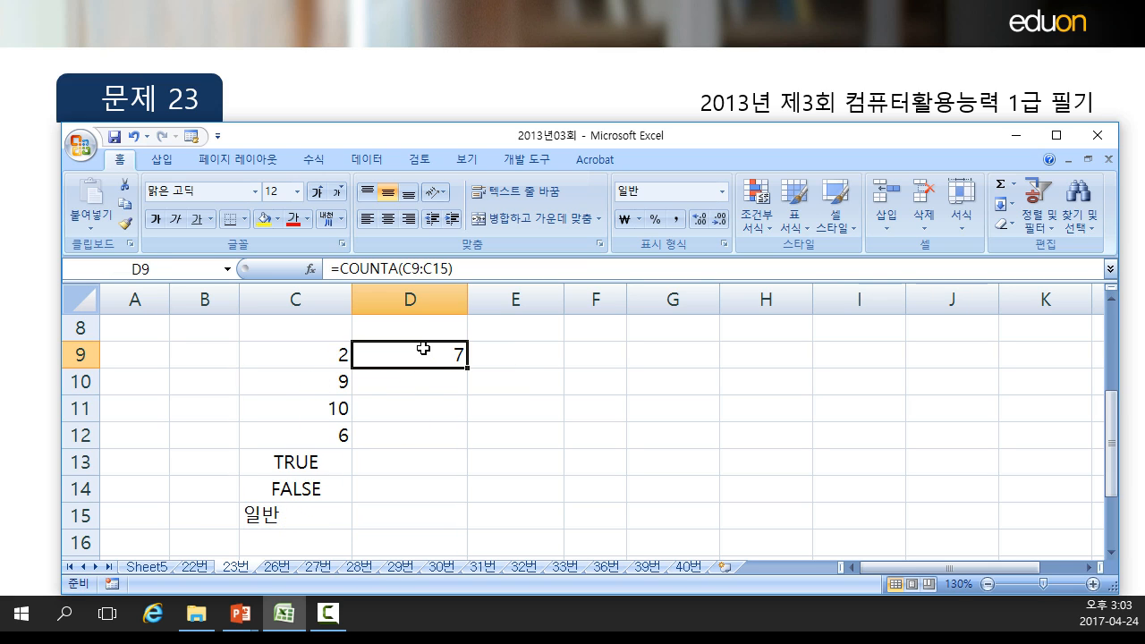
{"action": "left_click", "coordinate": [309, 353]}
{"action": "left_click", "coordinate": [311, 381]}
{"action": "left_click", "coordinate": [310, 406]}
{"action": "left_click", "coordinate": [307, 432]}
{"action": "left_click", "coordinate": [297, 465]}
{"action": "left_click", "coordinate": [288, 491]}
{"action": "left_click", "coordinate": [277, 518]}
{"action": "left_click", "coordinate": [406, 352]}
Step: Clear the value in cell C11 and check the COUNTA formula's range in D9
{"action": "left_click", "coordinate": [302, 409]}
{"action": "key", "text": "Delete"}
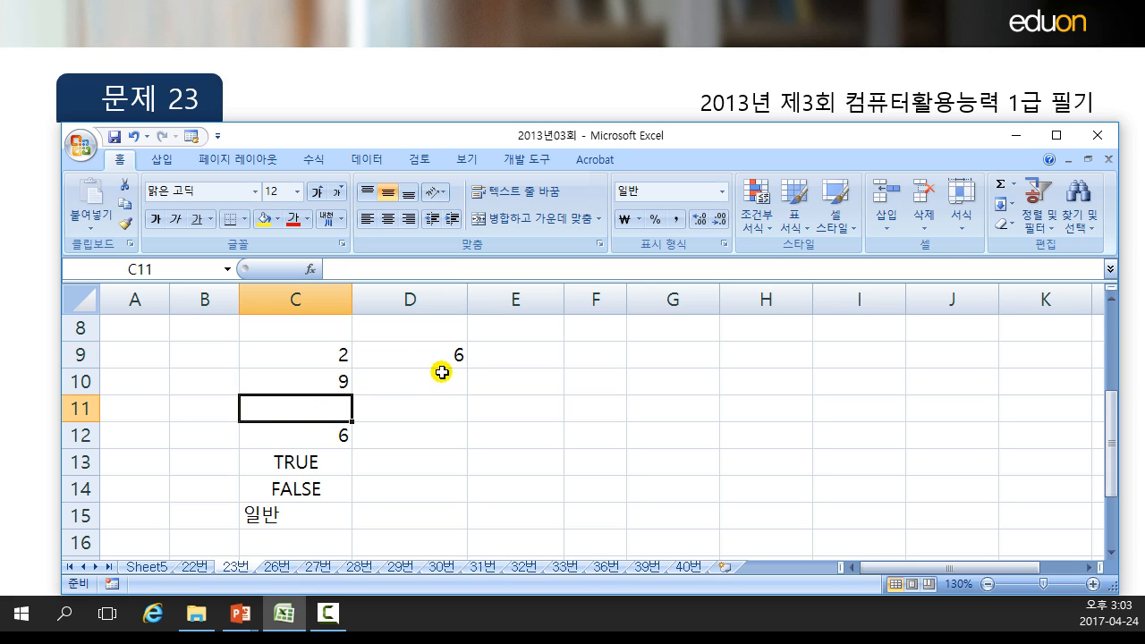
{"action": "double_click", "coordinate": [424, 355]}
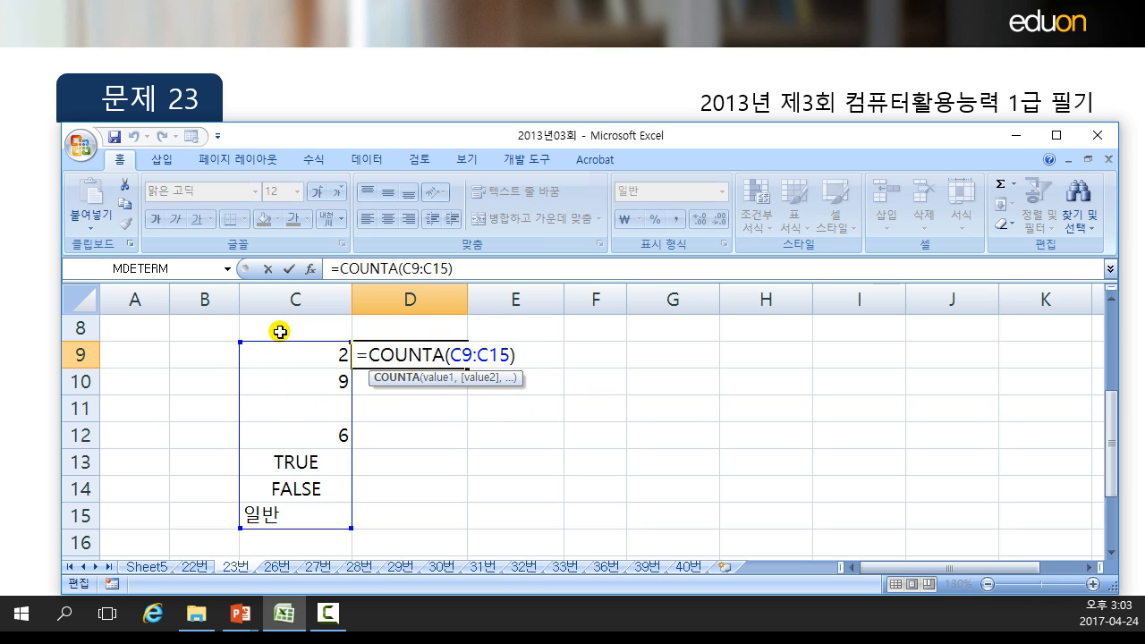
{"action": "key", "text": "Return"}
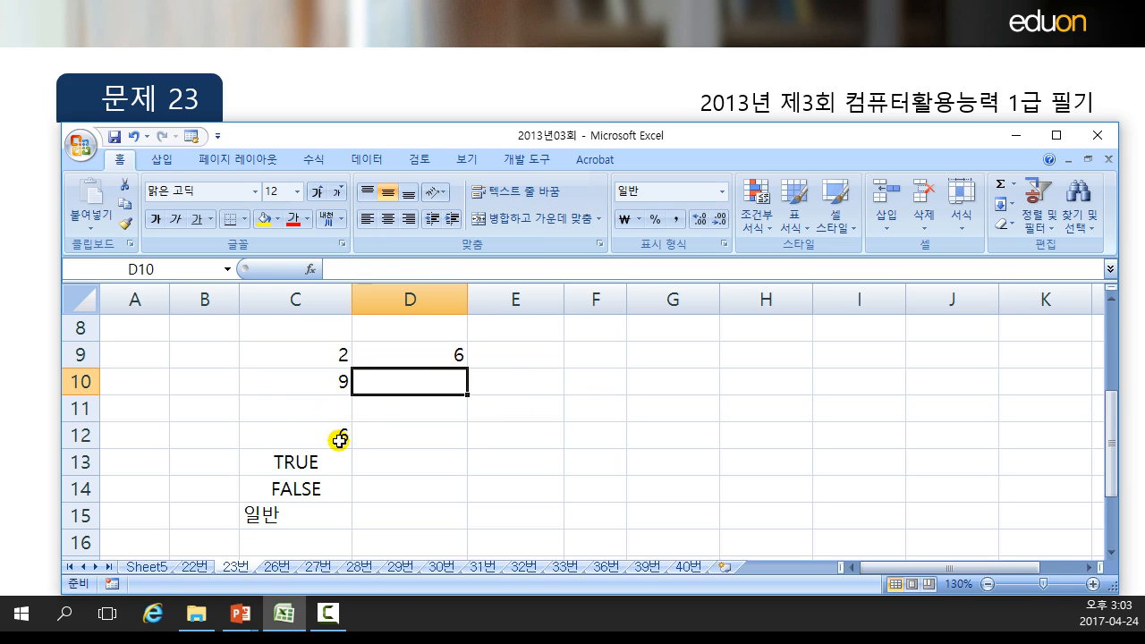
Step: Clear the TRUE value in cell C13, undo the deletion and select the COUNTA formula cell D9
{"action": "left_click", "coordinate": [435, 350]}
{"action": "left_click", "coordinate": [340, 469]}
{"action": "key", "text": "Delete"}
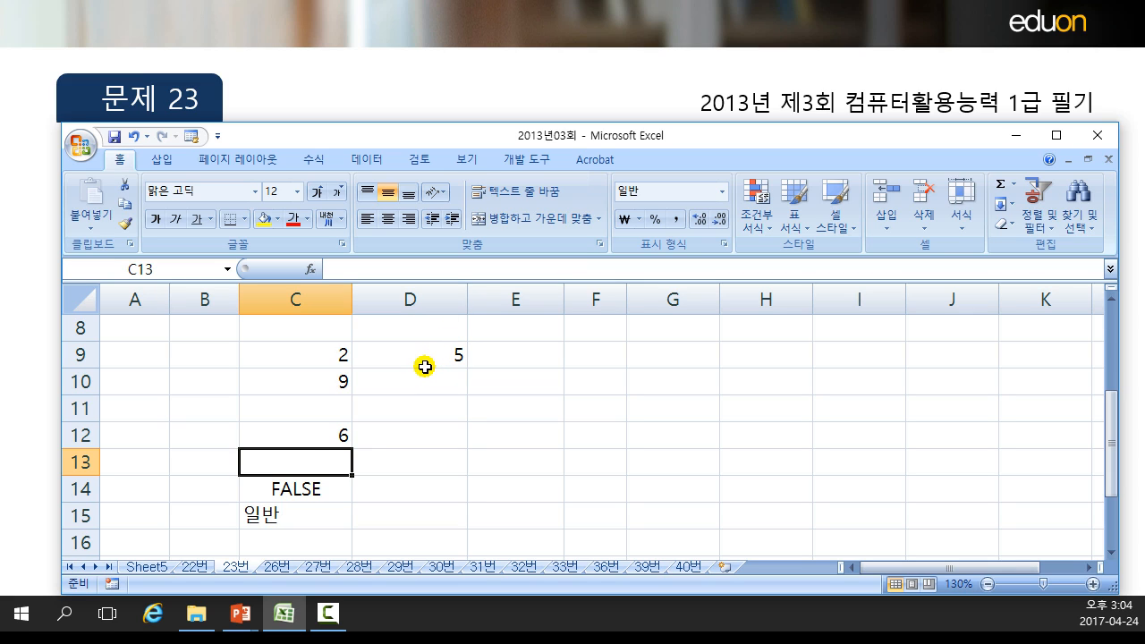
{"action": "key", "text": "ctrl+z"}
{"action": "left_click", "coordinate": [424, 366]}
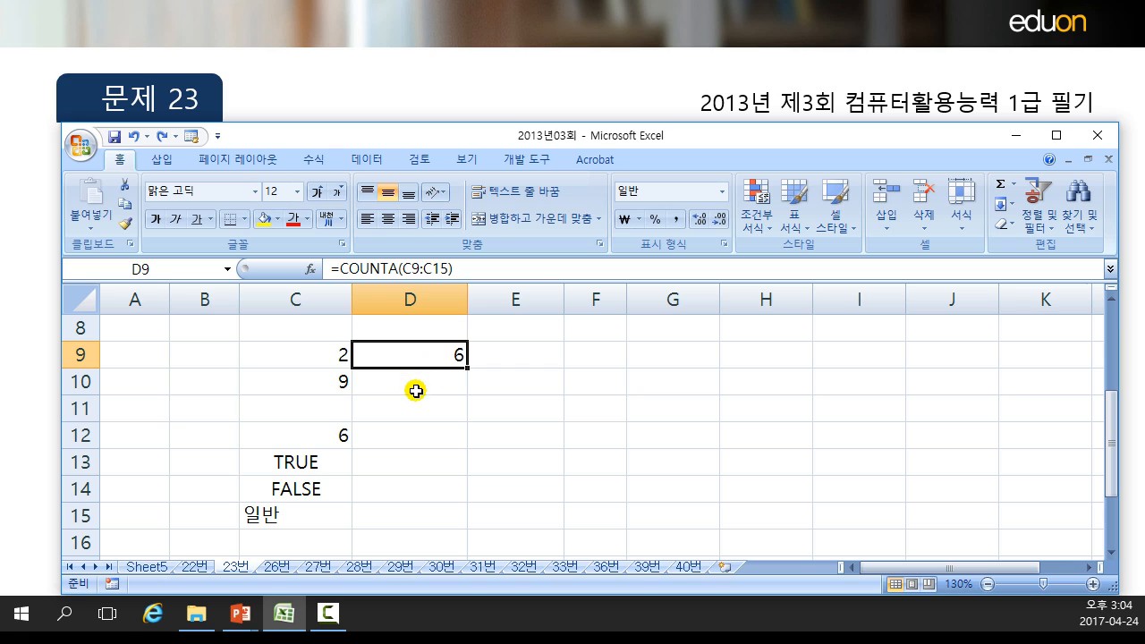
Step: Review the formula text in cell G2 and enter 8 in the empty cell C11
{"action": "scroll", "coordinate": [419, 387], "scroll_direction": "up", "scroll_amount": 2}
{"action": "scroll", "coordinate": [420, 387], "scroll_direction": "up", "scroll_amount": 1}
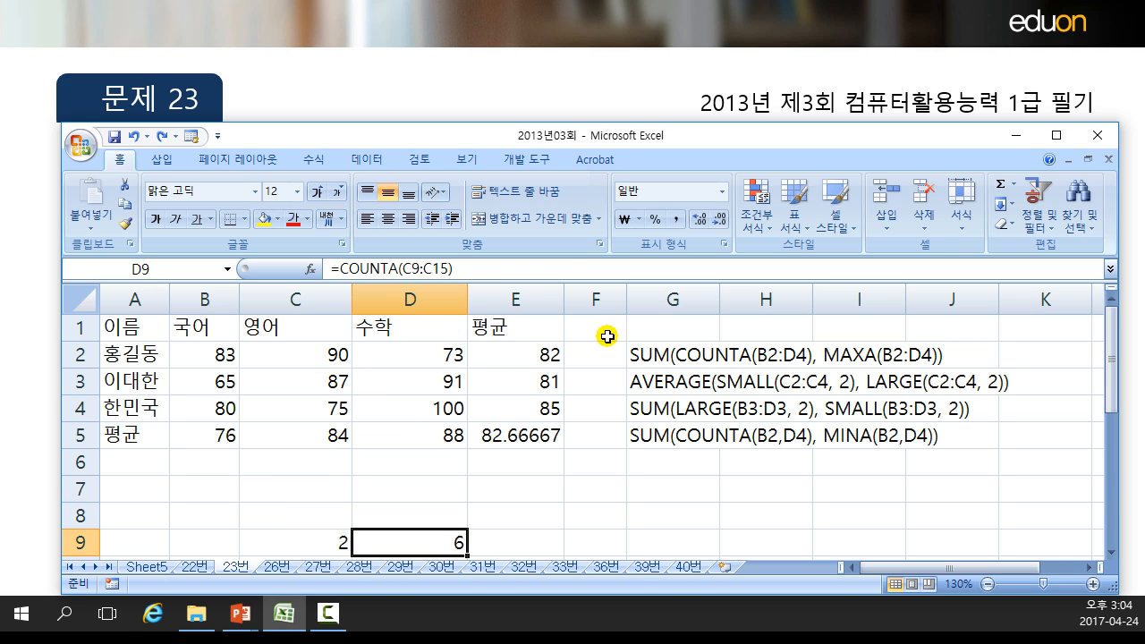
{"action": "left_click", "coordinate": [670, 352]}
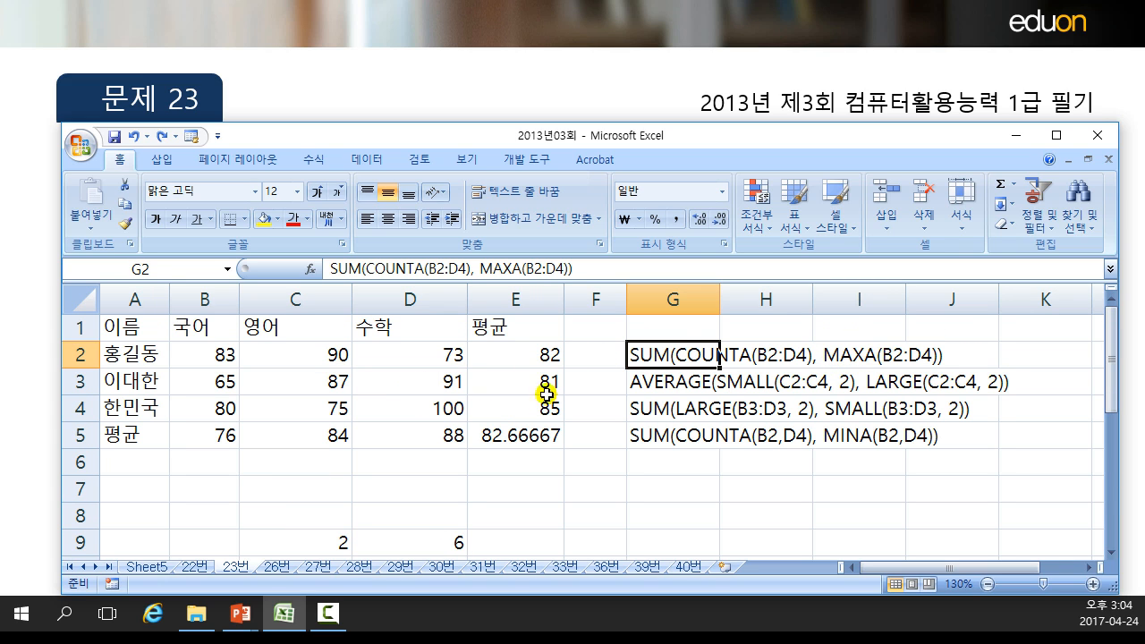
{"action": "scroll", "coordinate": [448, 406], "scroll_direction": "down", "scroll_amount": 3}
{"action": "scroll", "coordinate": [448, 407], "scroll_direction": "up", "scroll_amount": 1}
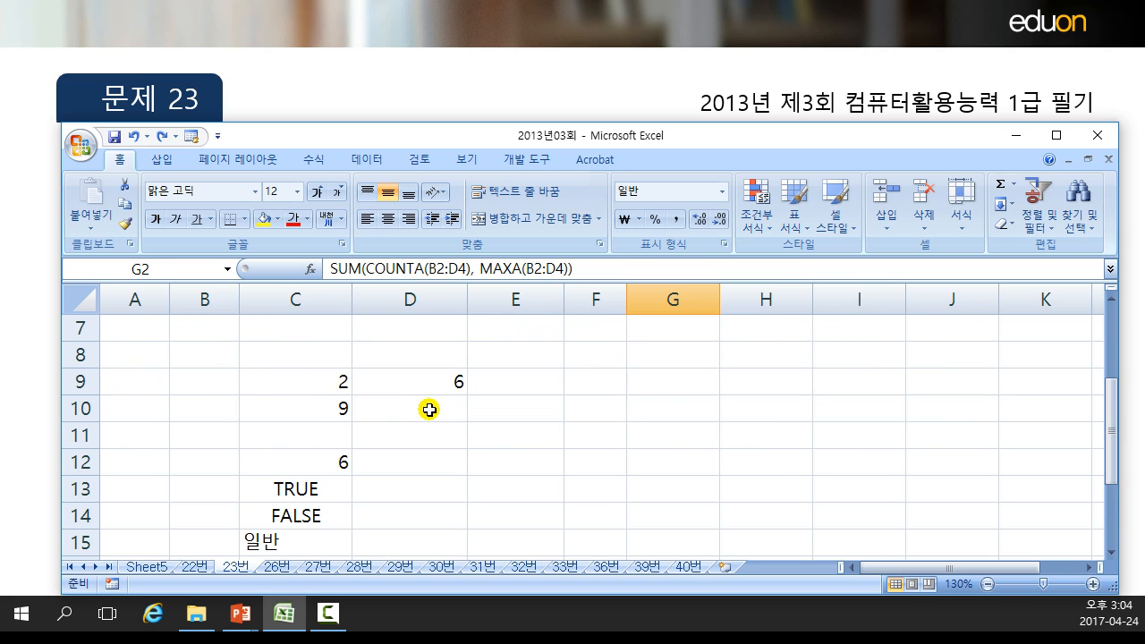
{"action": "left_click", "coordinate": [341, 430]}
{"action": "type", "text": "10"}
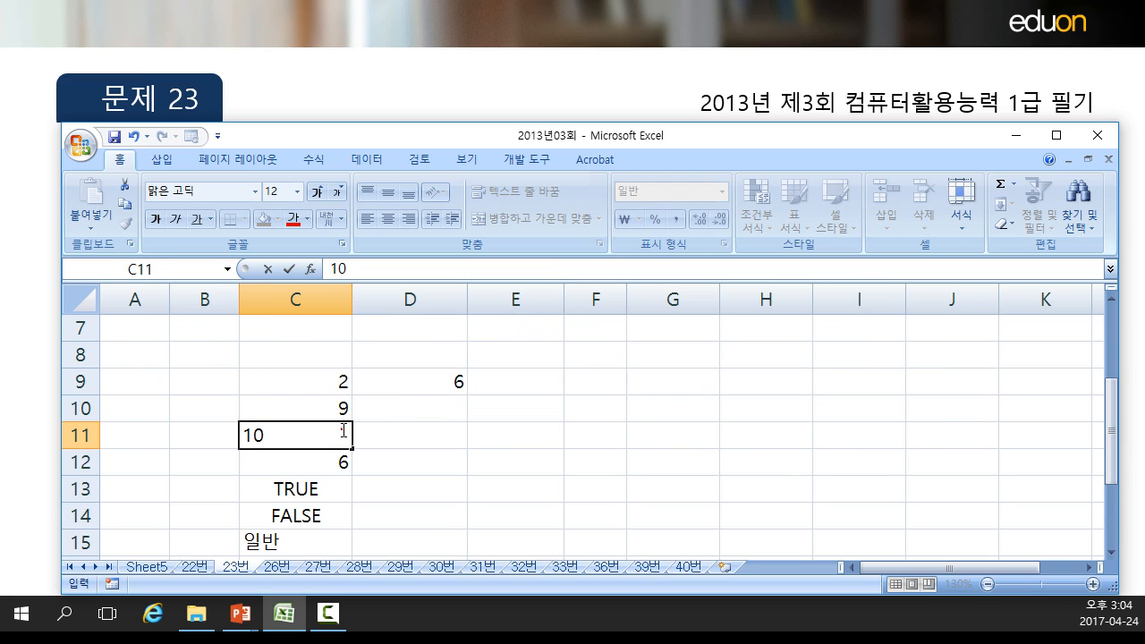
{"action": "key", "text": "BackSpace"}
{"action": "key", "text": "BackSpace"}
{"action": "type", "text": "8"}
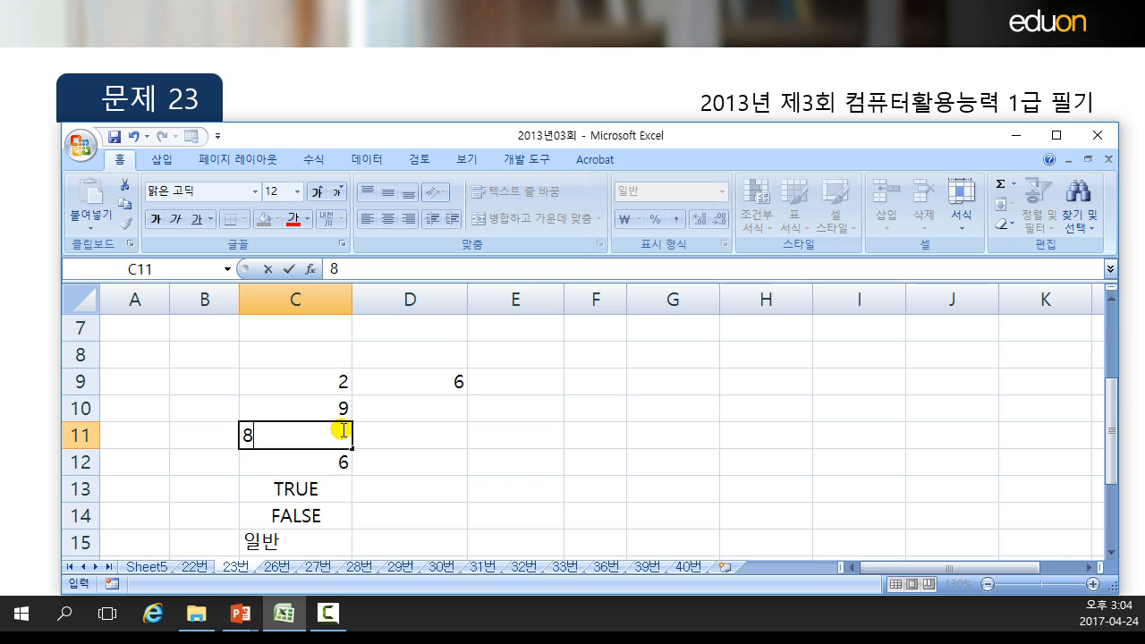
{"action": "key", "text": "Return"}
Step: Enter the formula =MAX(C9:C15) in cell D10
{"action": "left_click", "coordinate": [422, 417]}
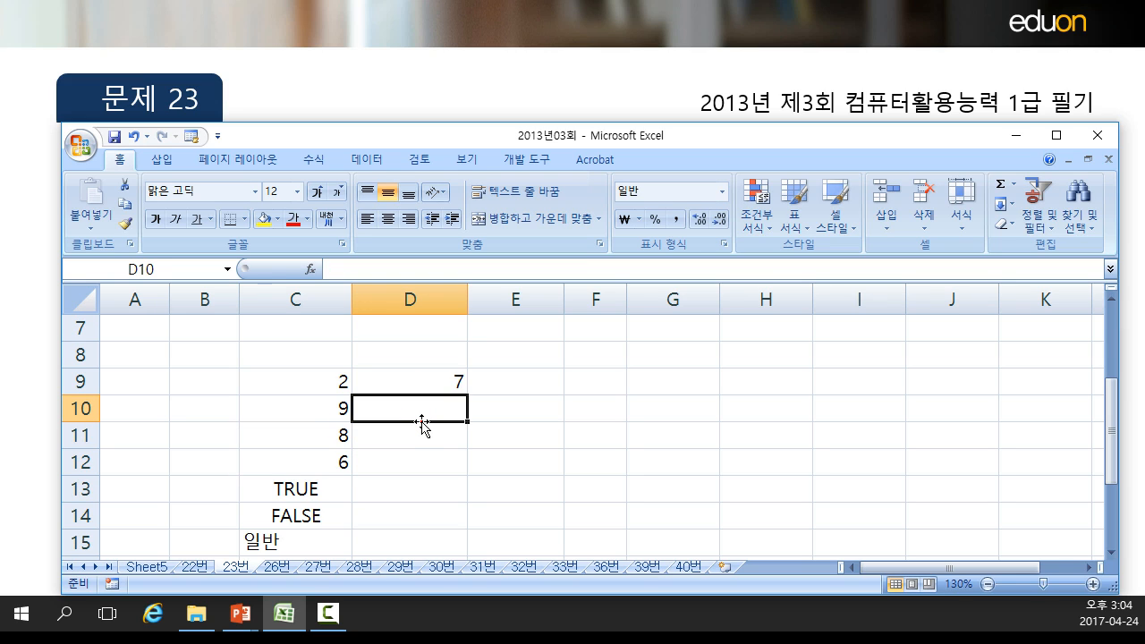
{"action": "key", "text": "F2"}
{"action": "type", "text": "="}
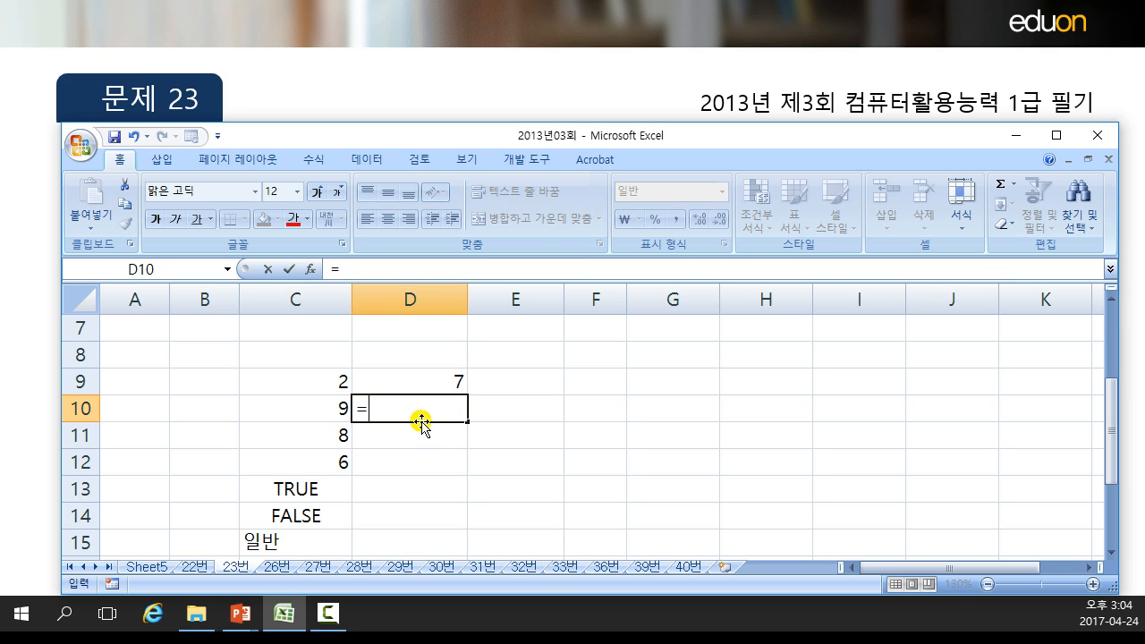
{"action": "type", "text": "MAX"}
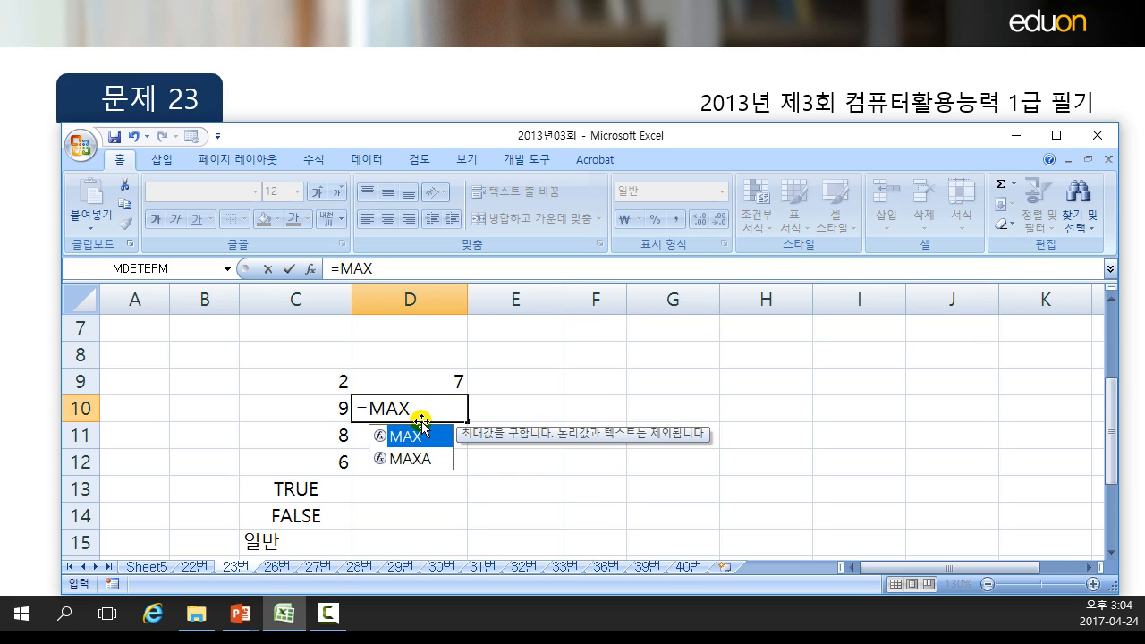
{"action": "type", "text": "("}
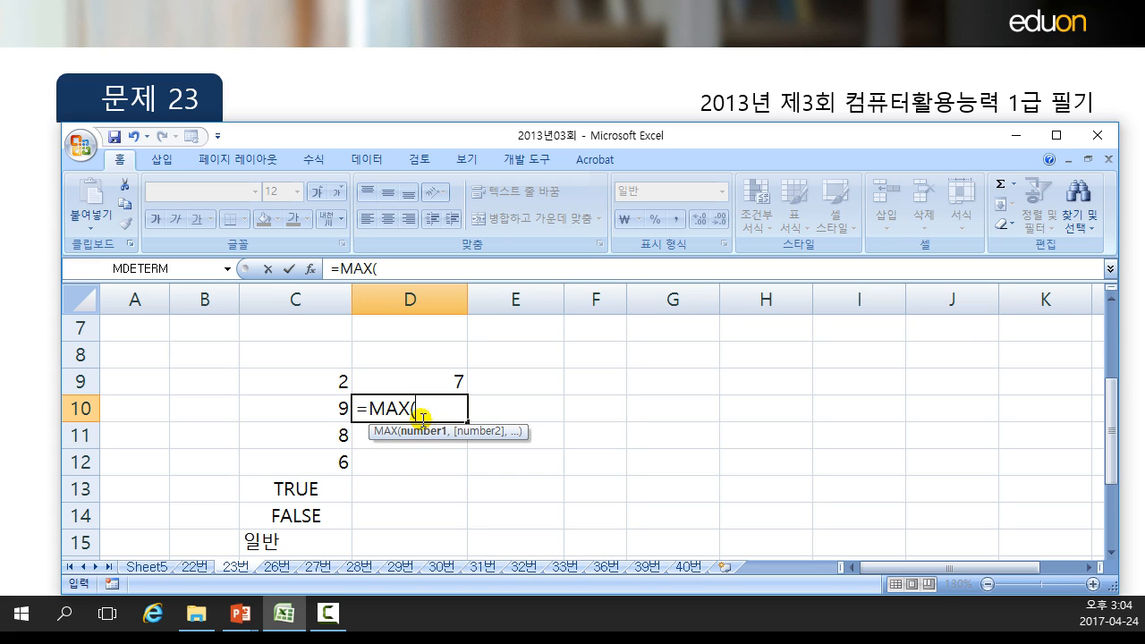
{"action": "left_click", "coordinate": [301, 409]}
{"action": "key", "text": "shift+Down"}
{"action": "key", "text": "shift+Down"}
{"action": "key", "text": "shift+Down"}
{"action": "key", "text": "shift+Down"}
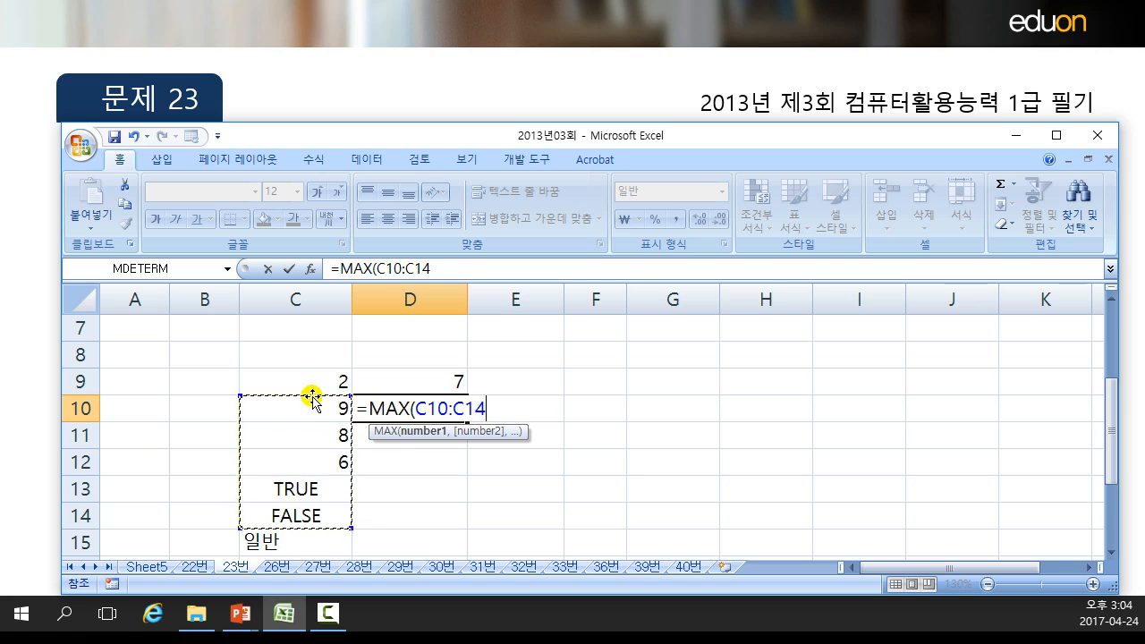
{"action": "left_click_drag", "start_coordinate": [312, 383], "coordinate": [301, 545]}
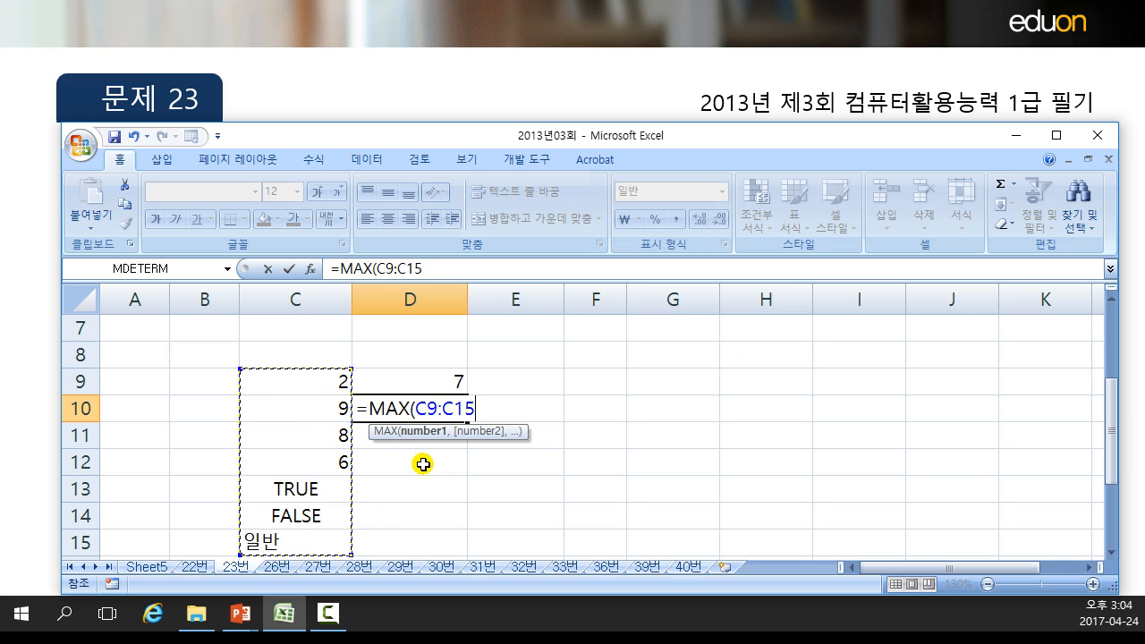
{"action": "left_click", "coordinate": [1110, 552]}
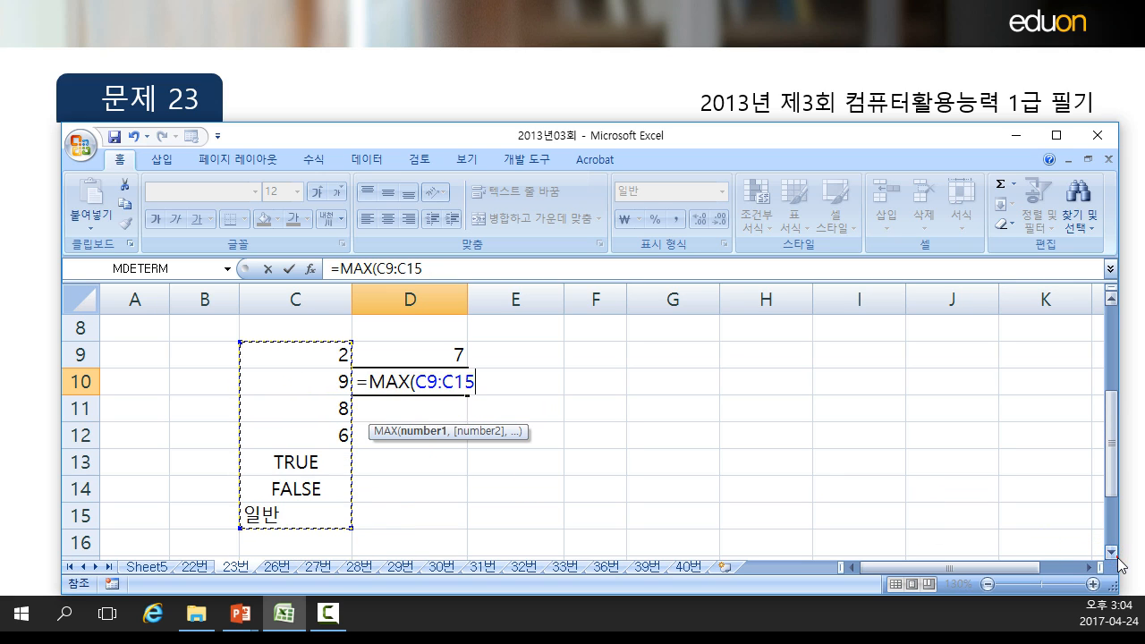
{"action": "type", "text": ")"}
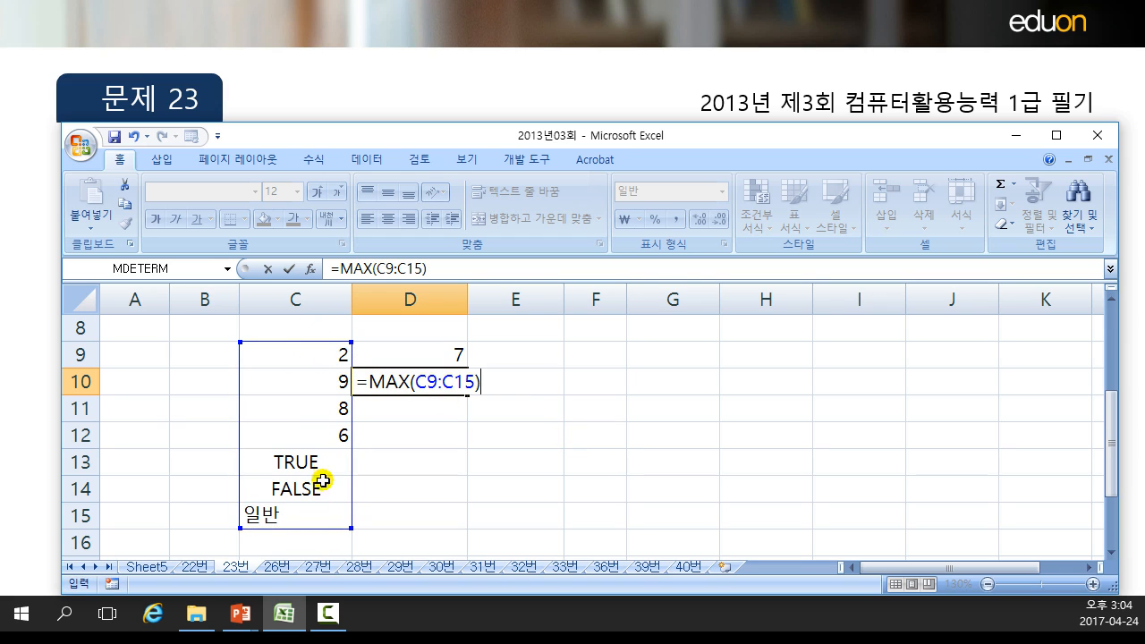
{"action": "key", "text": "Return"}
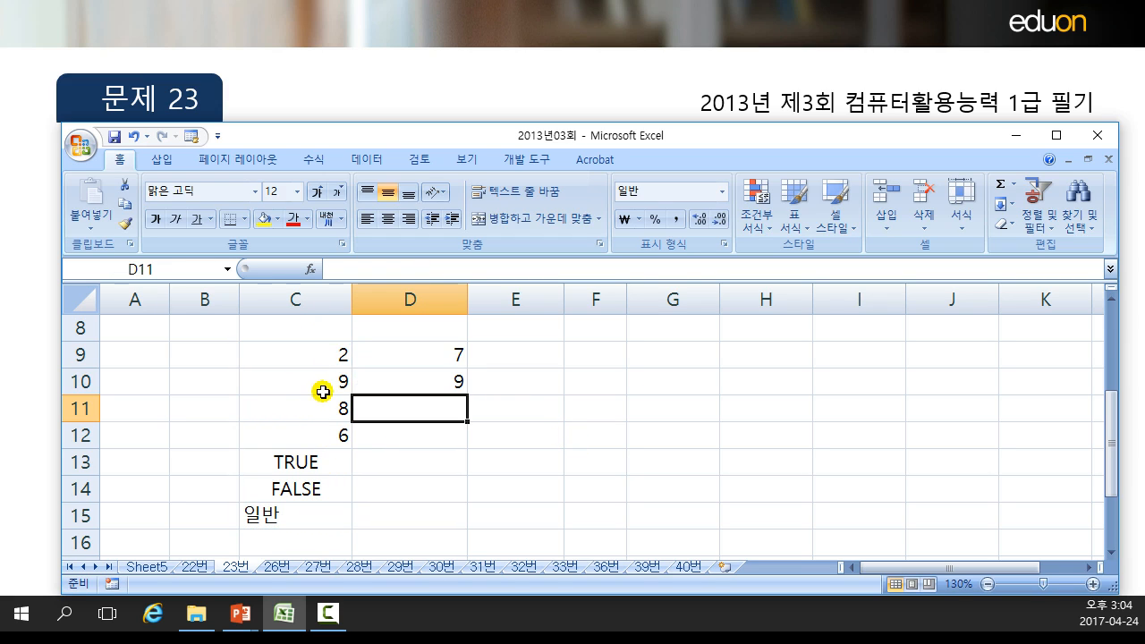
Step: Change the function in D10 from MAX to MAXA, keeping the range C9:C15
{"action": "left_click", "coordinate": [282, 380]}
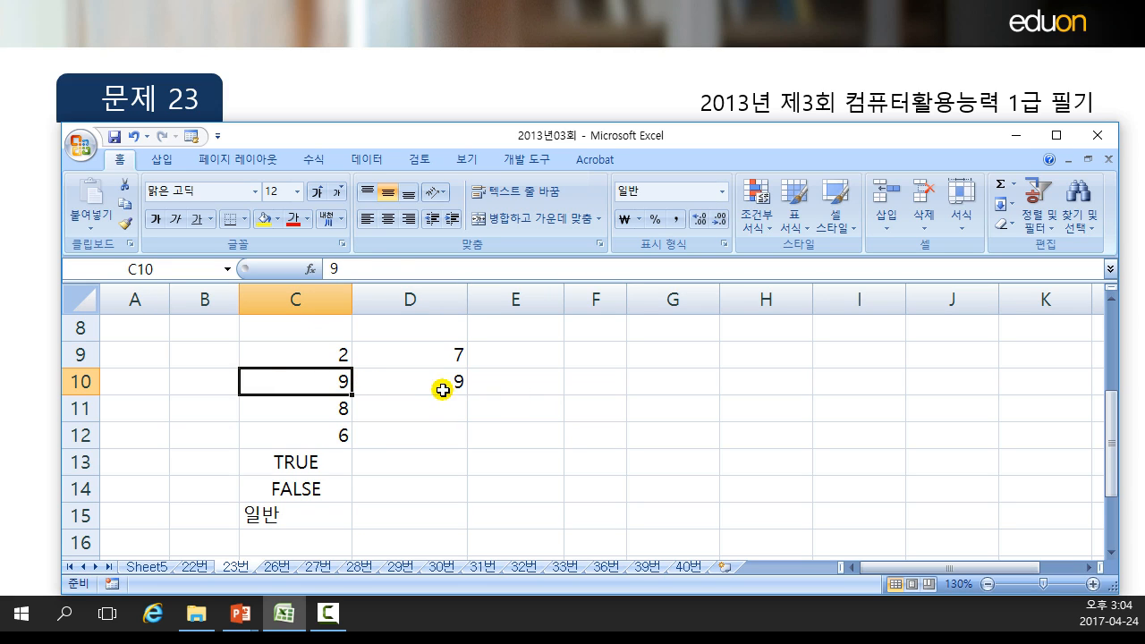
{"action": "left_click", "coordinate": [403, 381]}
{"action": "double_click", "coordinate": [403, 382]}
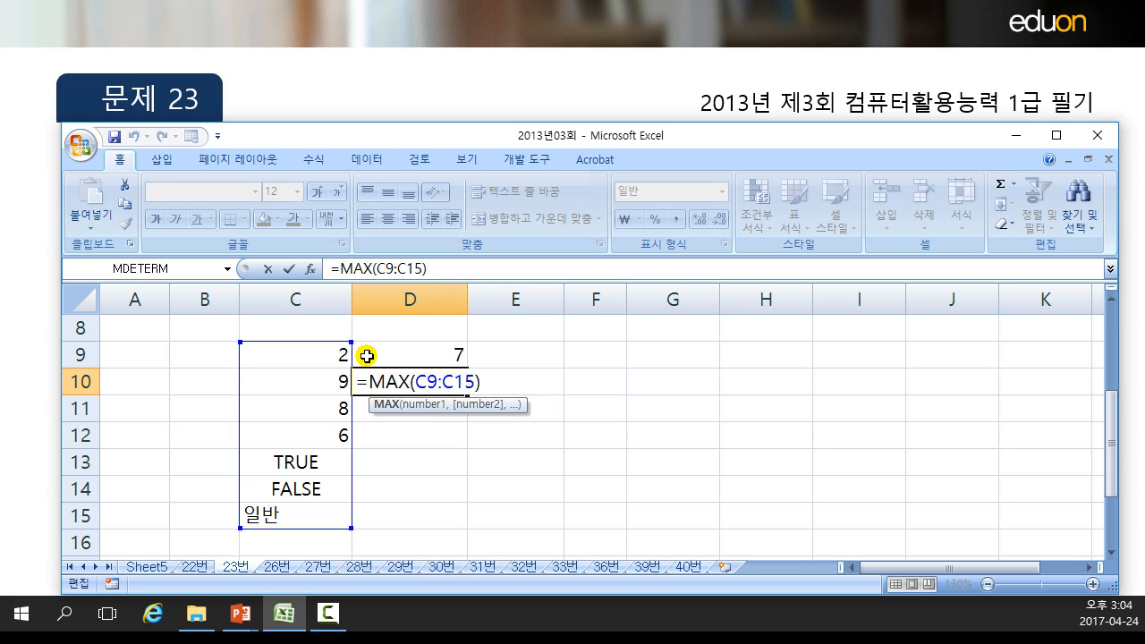
{"action": "type", "text": "A"}
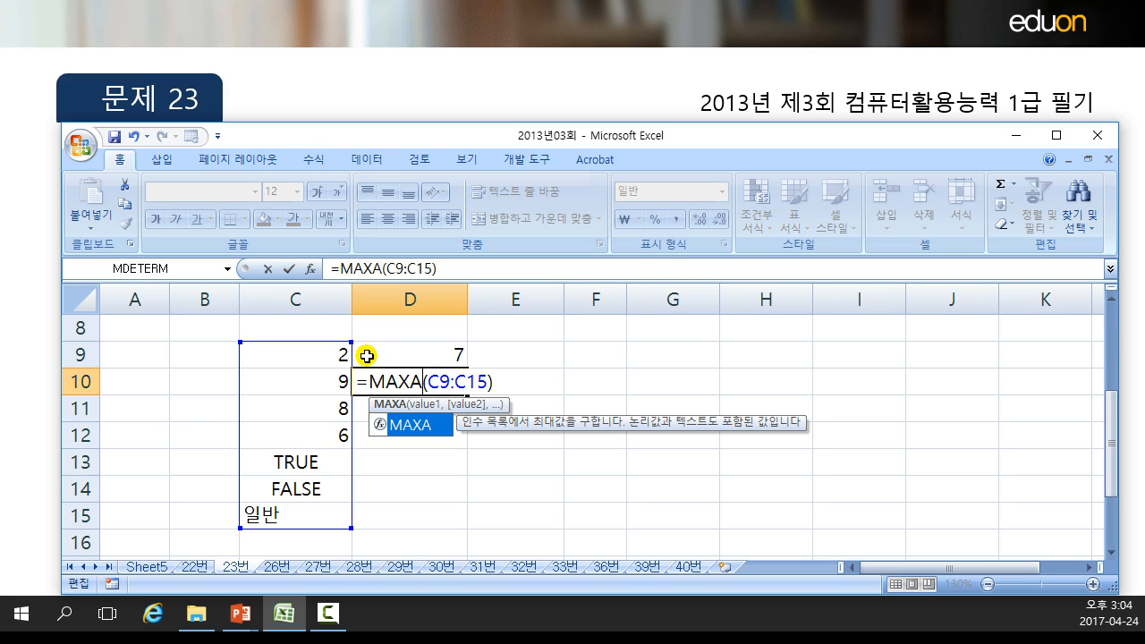
{"action": "key", "text": "Return"}
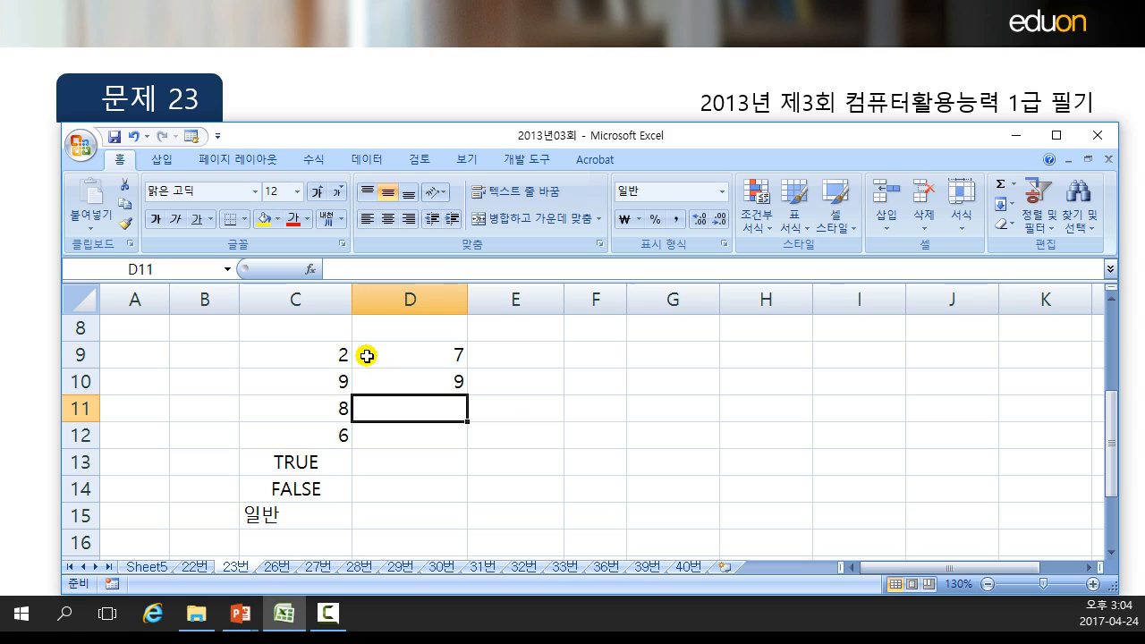
Step: Replace the numbers in cells C9 to C12 with 0.3, 0.2, 0.1 and 0
{"action": "left_click", "coordinate": [319, 358]}
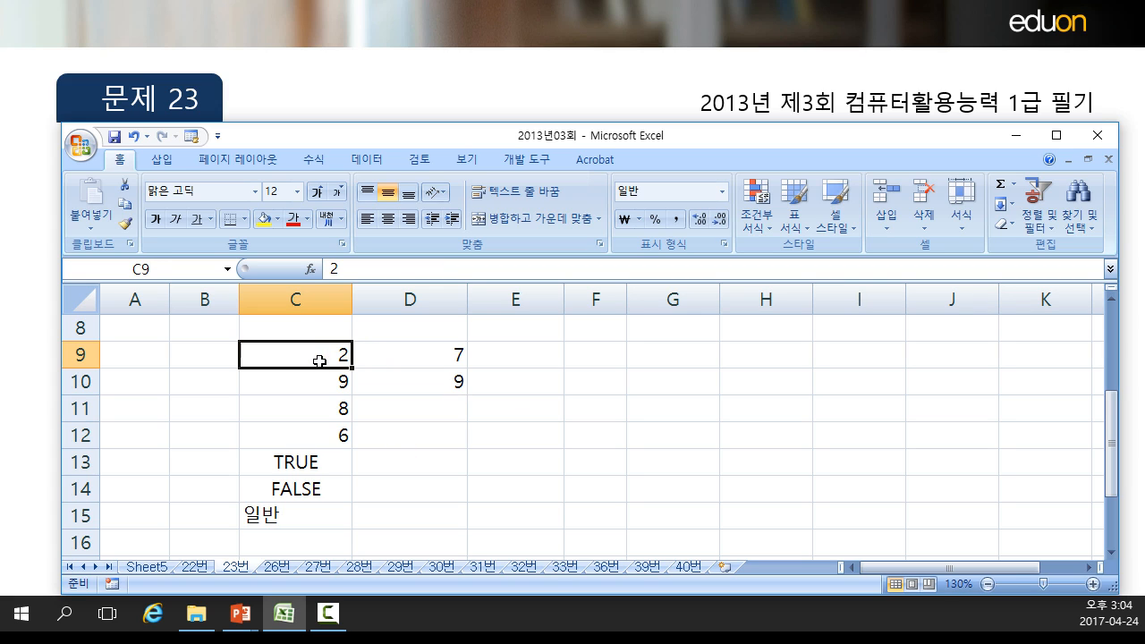
{"action": "type", "text": "0.3"}
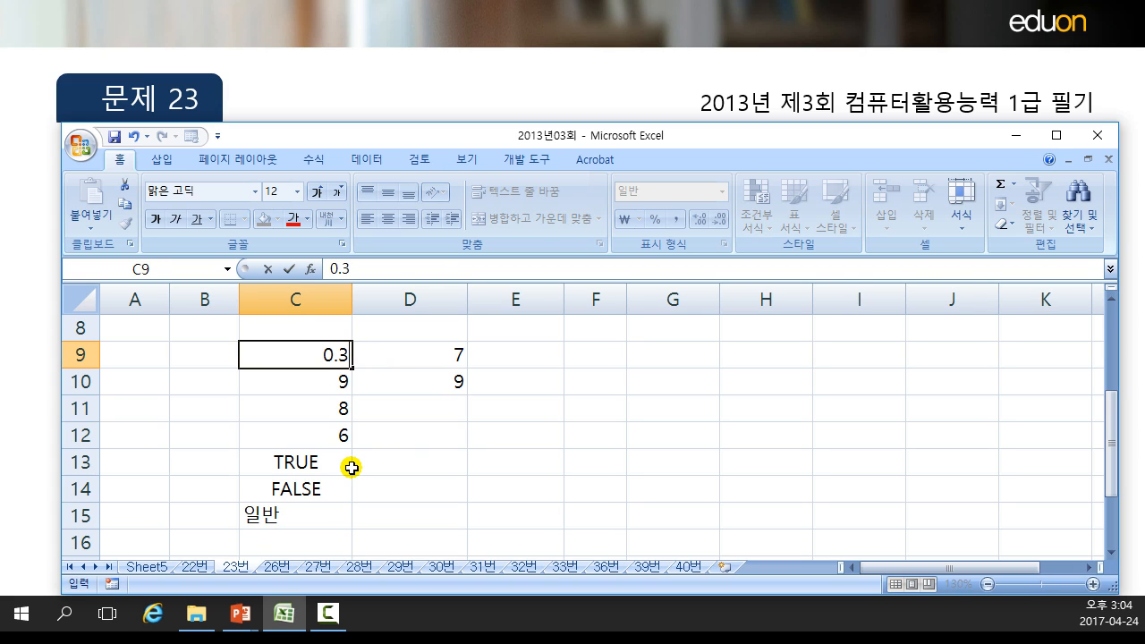
{"action": "key", "text": "Return"}
{"action": "type", "text": "0.2"}
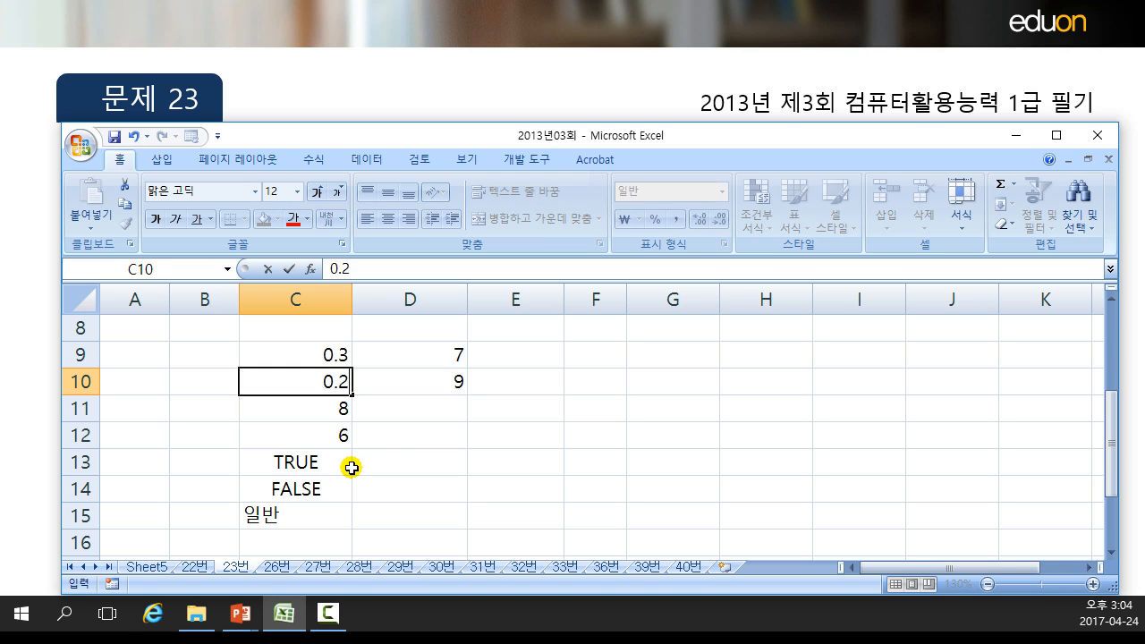
{"action": "key", "text": "Return"}
{"action": "type", "text": "0.1"}
{"action": "key", "text": "Return"}
{"action": "type", "text": "0"}
{"action": "key", "text": "ctrl+Return"}
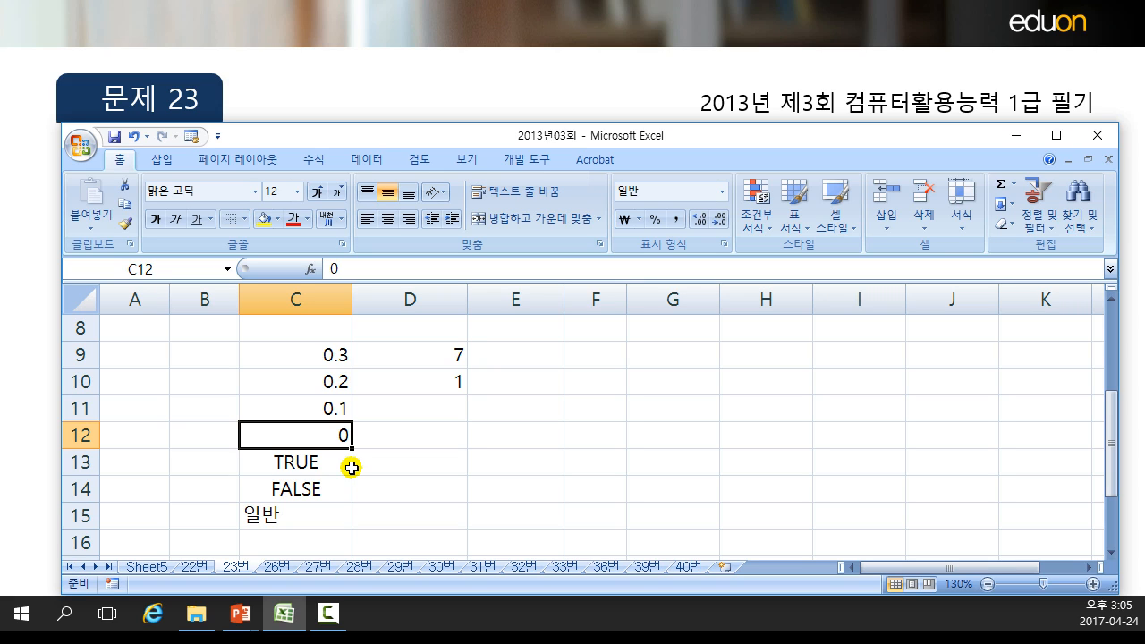
Step: Examine the numbers, logical values and text in C9 to C15 and the MAXA formula in D10 that evaluates them
{"action": "left_click", "coordinate": [310, 366]}
{"action": "left_click", "coordinate": [291, 413]}
{"action": "left_click", "coordinate": [313, 460]}
{"action": "left_click", "coordinate": [312, 438]}
{"action": "left_click", "coordinate": [312, 459]}
{"action": "left_click", "coordinate": [313, 489]}
{"action": "left_click", "coordinate": [313, 511]}
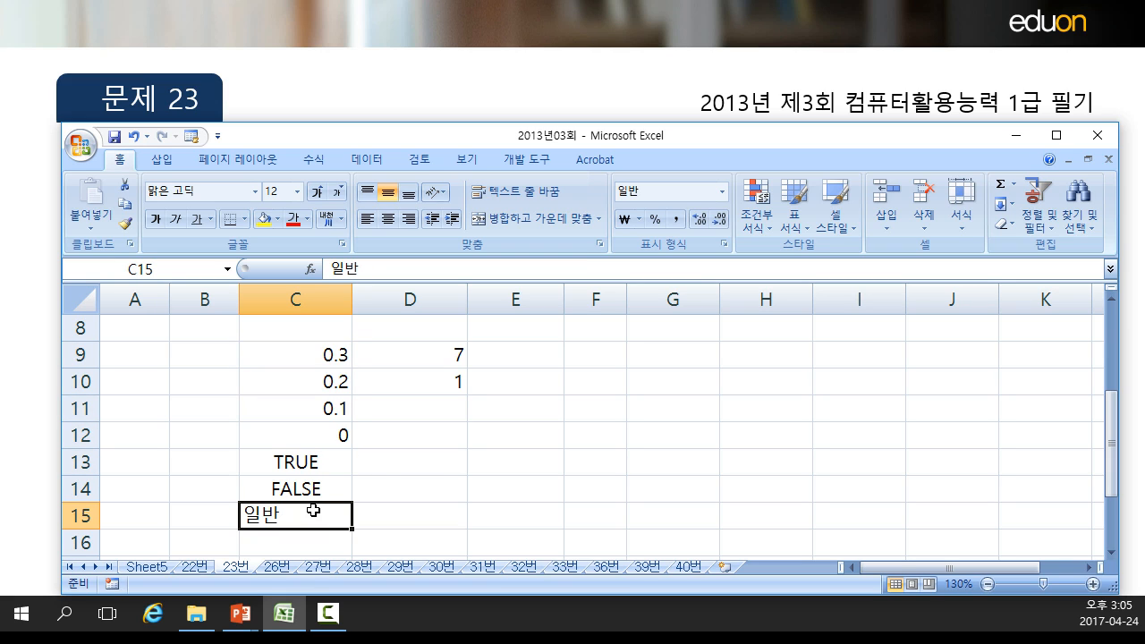
{"action": "left_click", "coordinate": [461, 378]}
{"action": "double_click", "coordinate": [461, 378]}
{"action": "left_click_drag", "start_coordinate": [368, 381], "coordinate": [433, 379]}
{"action": "left_click", "coordinate": [461, 379]}
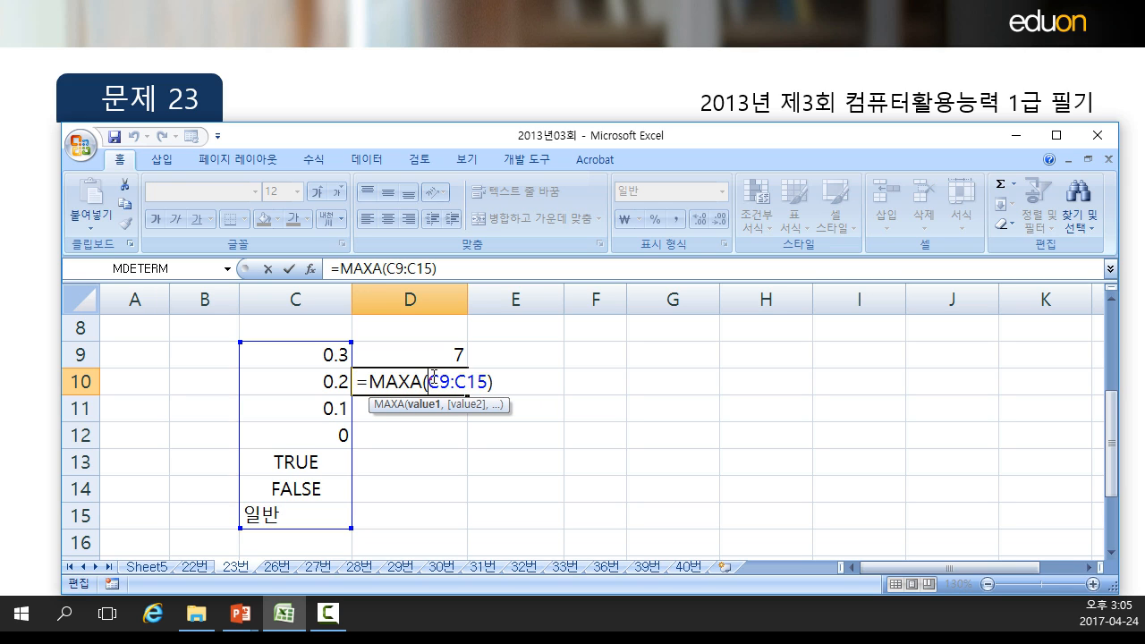
{"action": "key", "text": "Return"}
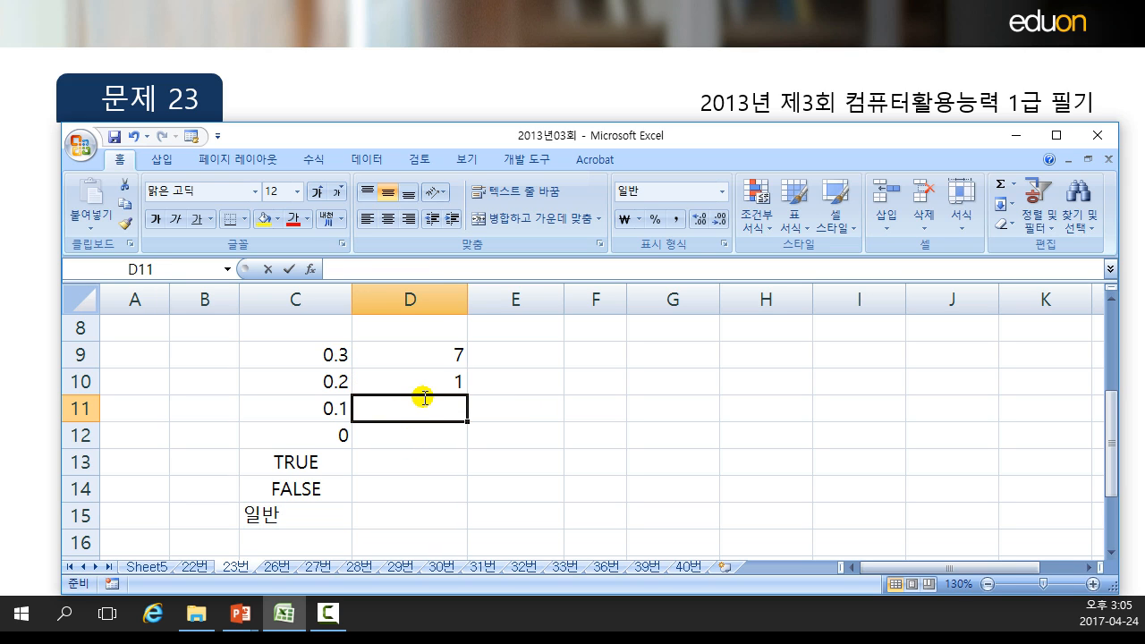
Step: Enter the formula =MAX(C9:C15) in cell D11
{"action": "type", "text": "=MAX("}
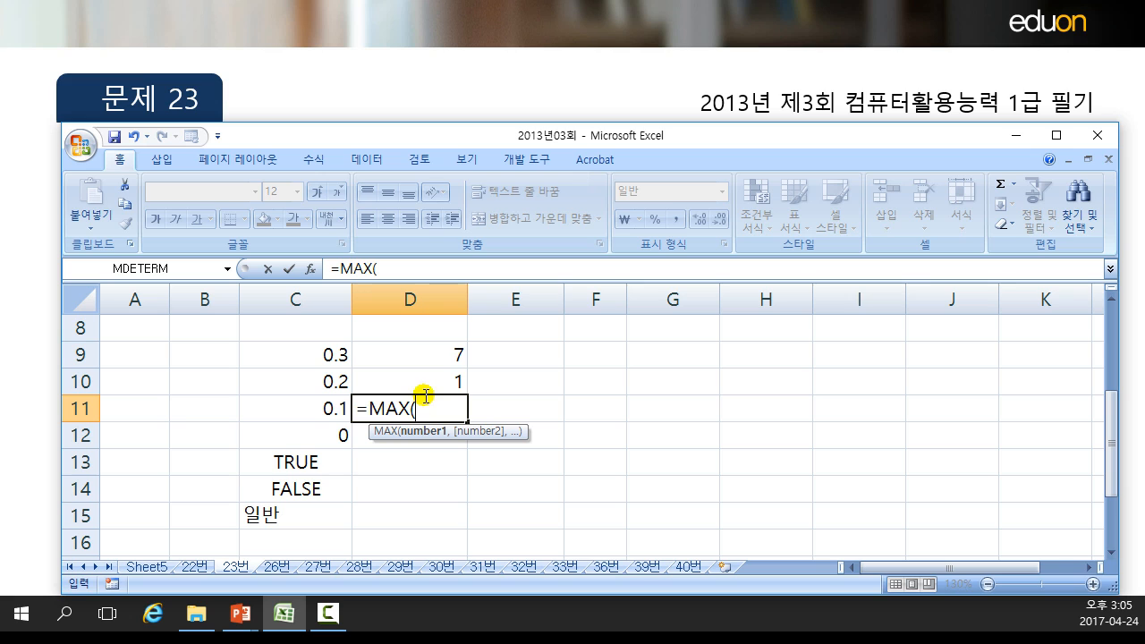
{"action": "left_click", "coordinate": [278, 355]}
{"action": "left_click_drag", "start_coordinate": [278, 355], "coordinate": [279, 514]}
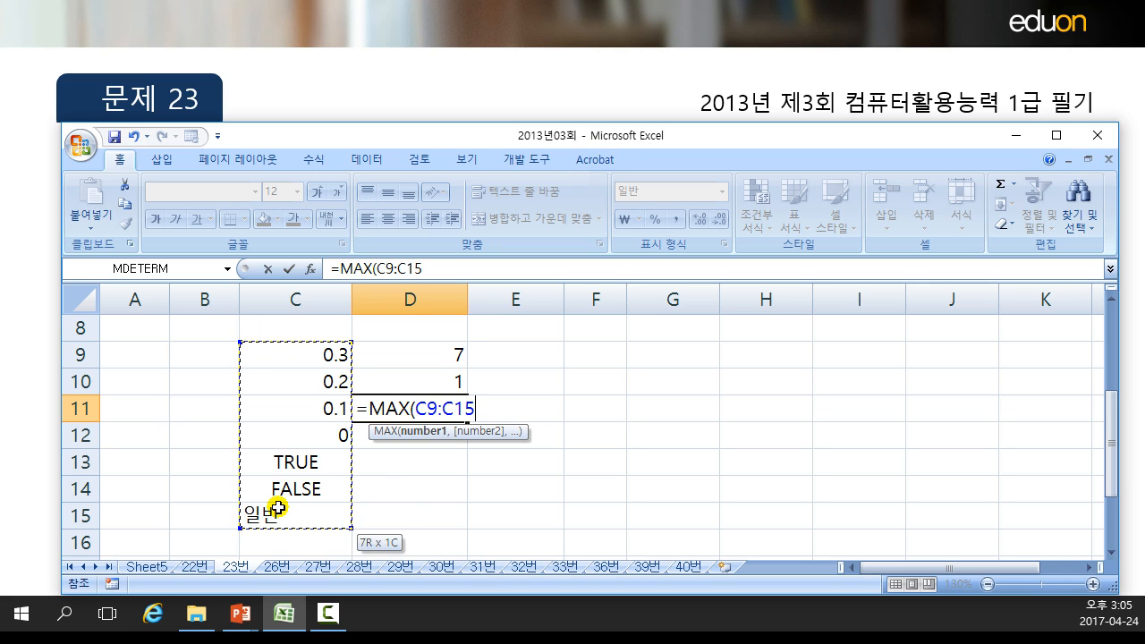
{"action": "type", "text": ")"}
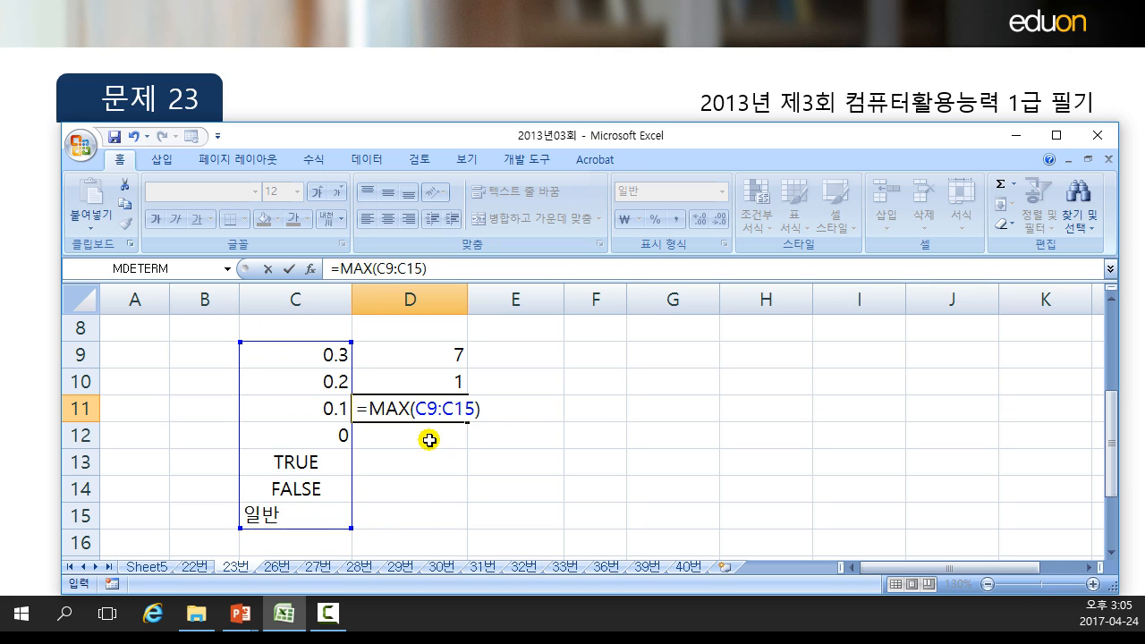
{"action": "key", "text": "Return"}
Step: Compare the MAXA formula in D10 and the MAX formula in D11 with the numbers in column C
{"action": "left_click", "coordinate": [315, 347]}
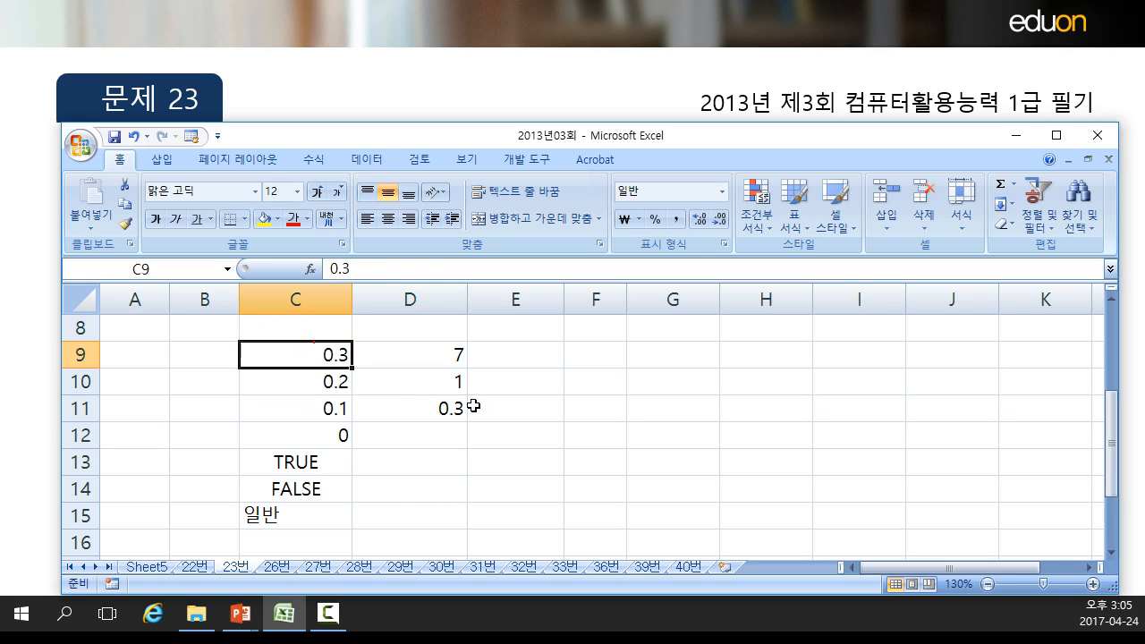
{"action": "double_click", "coordinate": [399, 382]}
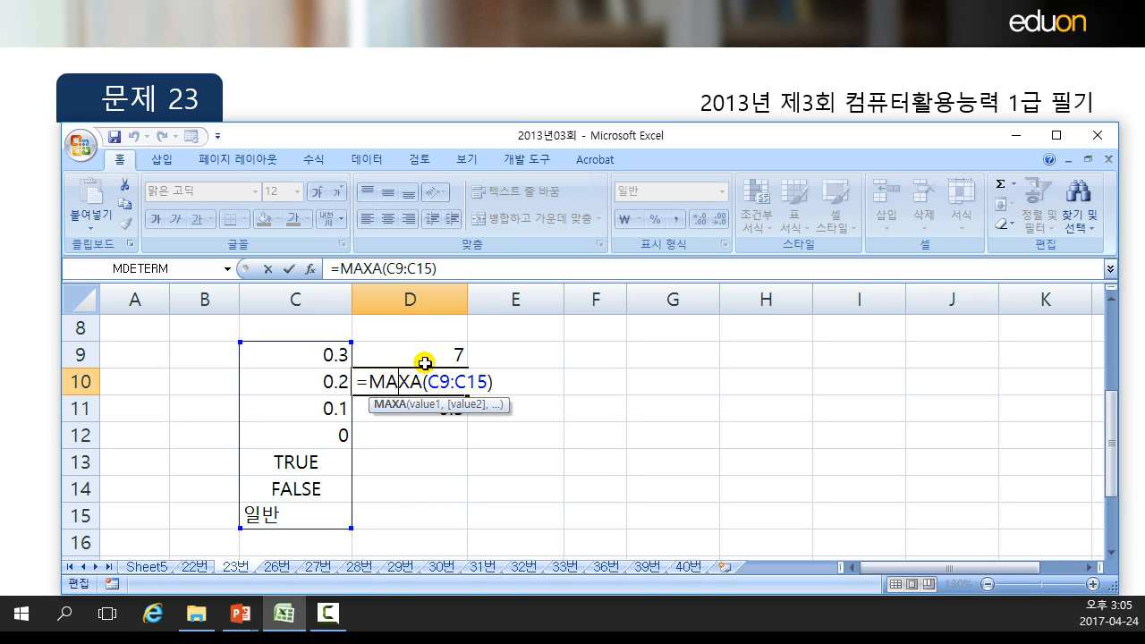
{"action": "left_click", "coordinate": [447, 418]}
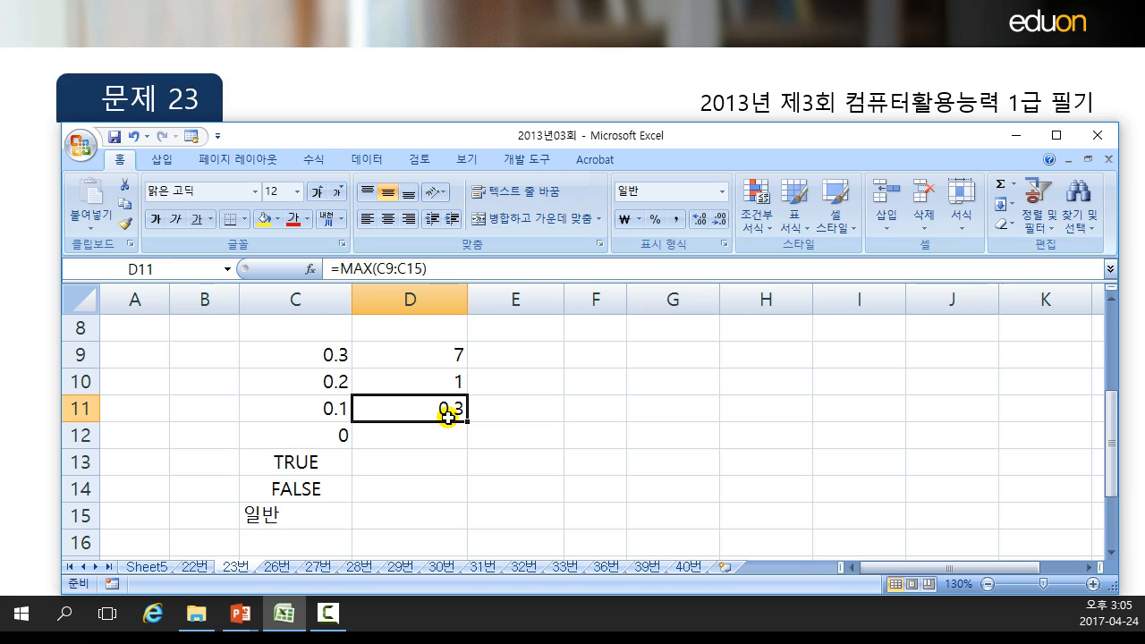
{"action": "left_click", "coordinate": [307, 443]}
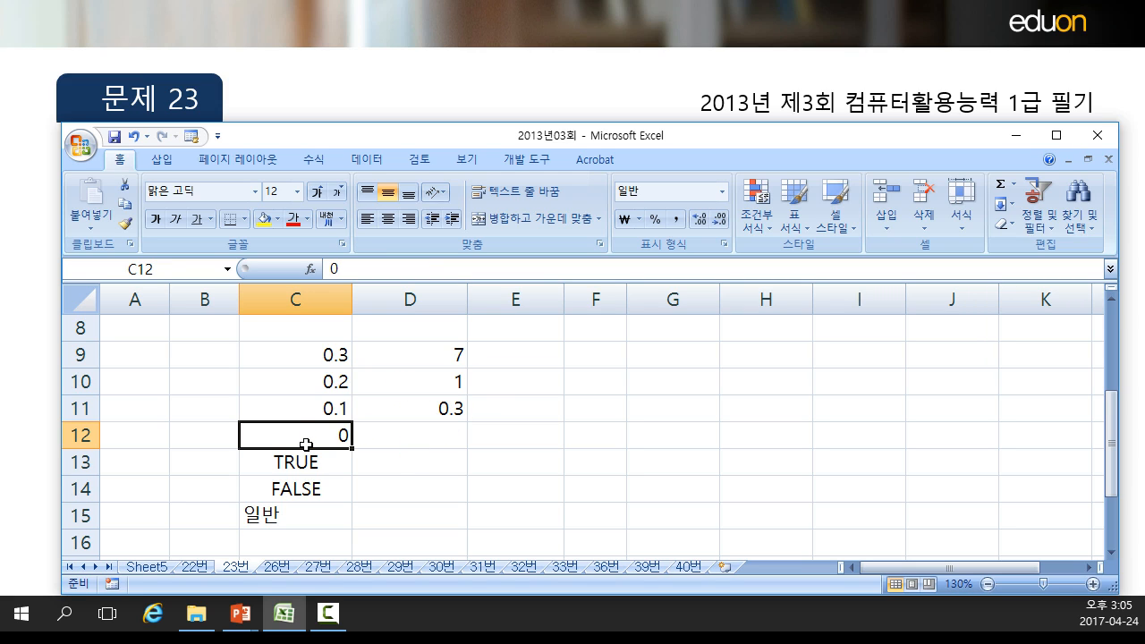
{"action": "key", "text": "Up"}
{"action": "key", "text": "Up"}
{"action": "key", "text": "Right"}
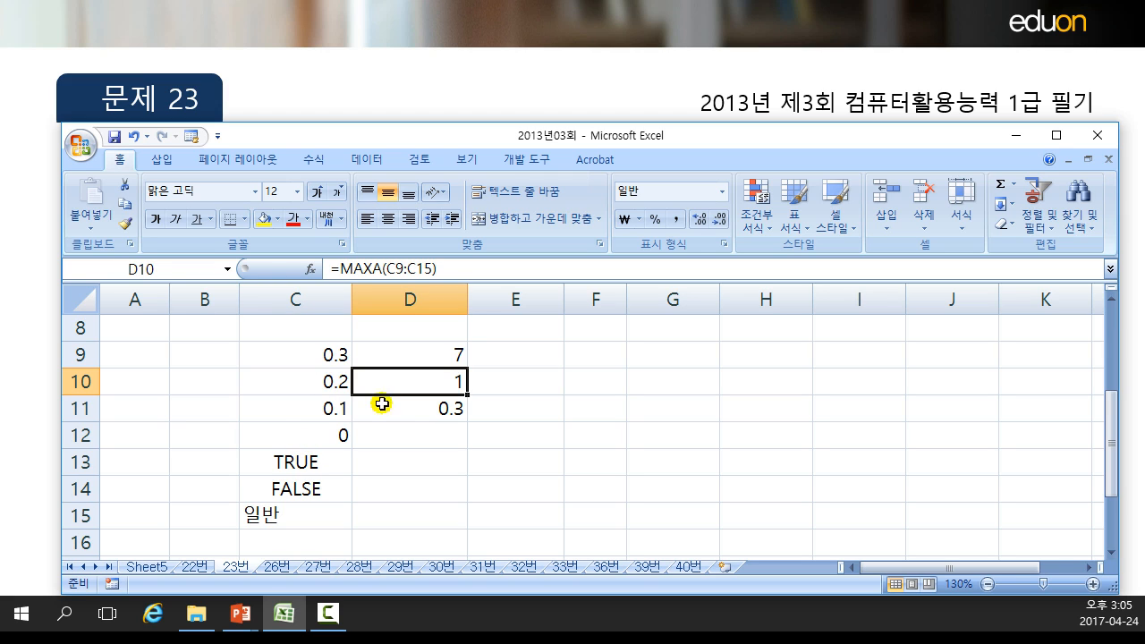
Step: Show the MAXA formula in D10 and draw pen annotations linking TRUE to 1 and FALSE to 0
{"action": "double_click", "coordinate": [439, 381]}
{"action": "key", "text": "ctrl+shift+d"}
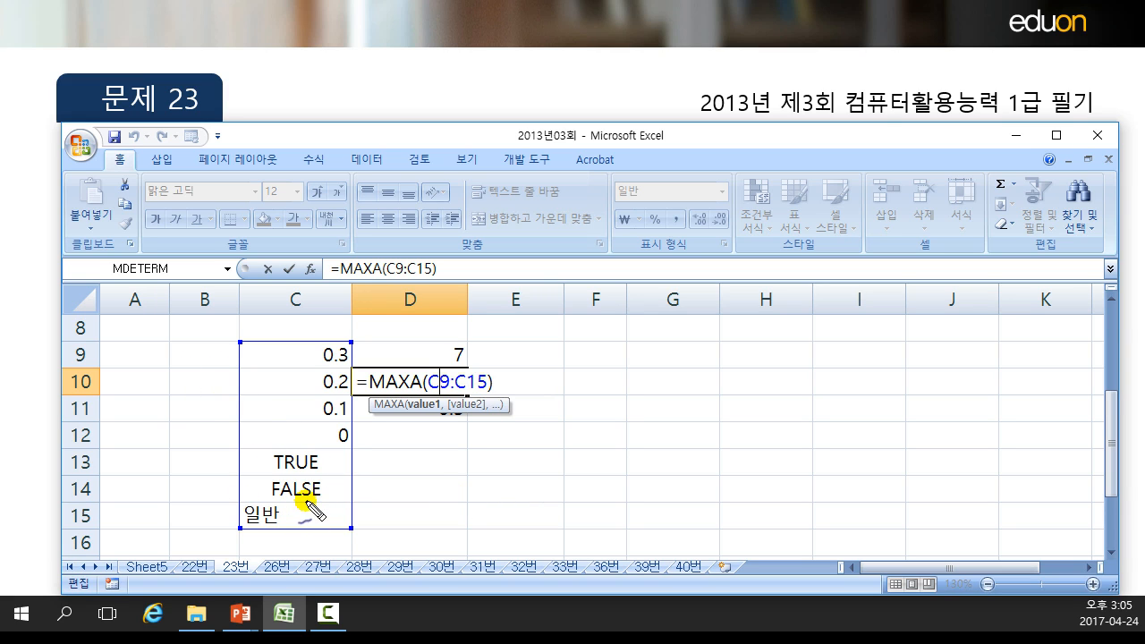
{"action": "left_click_drag", "start_coordinate": [271, 468], "coordinate": [386, 472]}
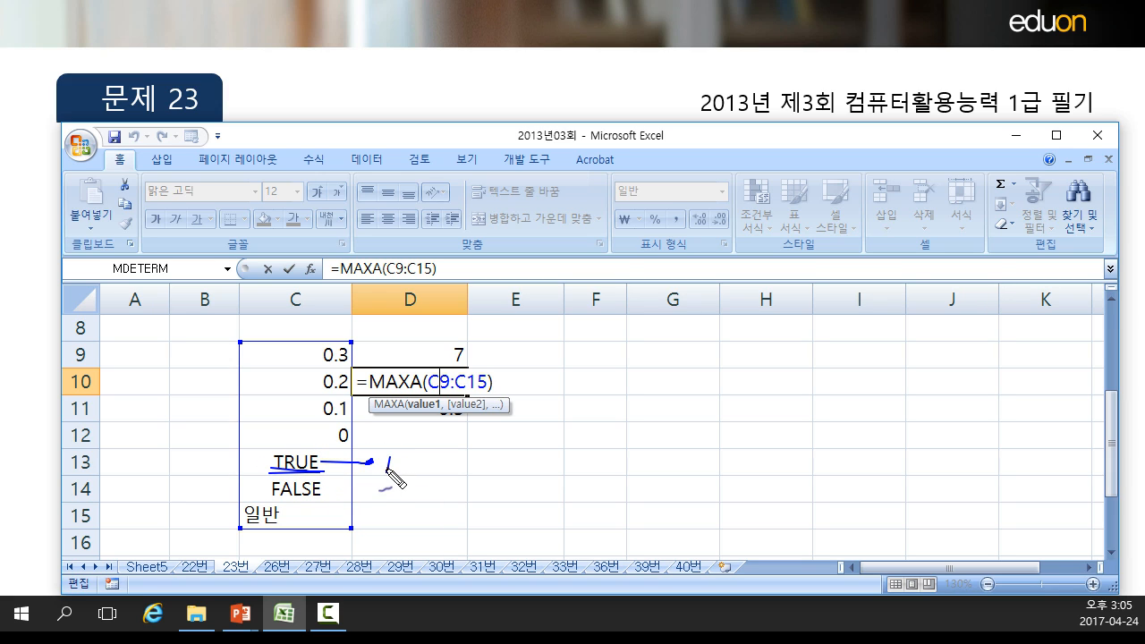
{"action": "left_click_drag", "start_coordinate": [326, 491], "coordinate": [393, 486]}
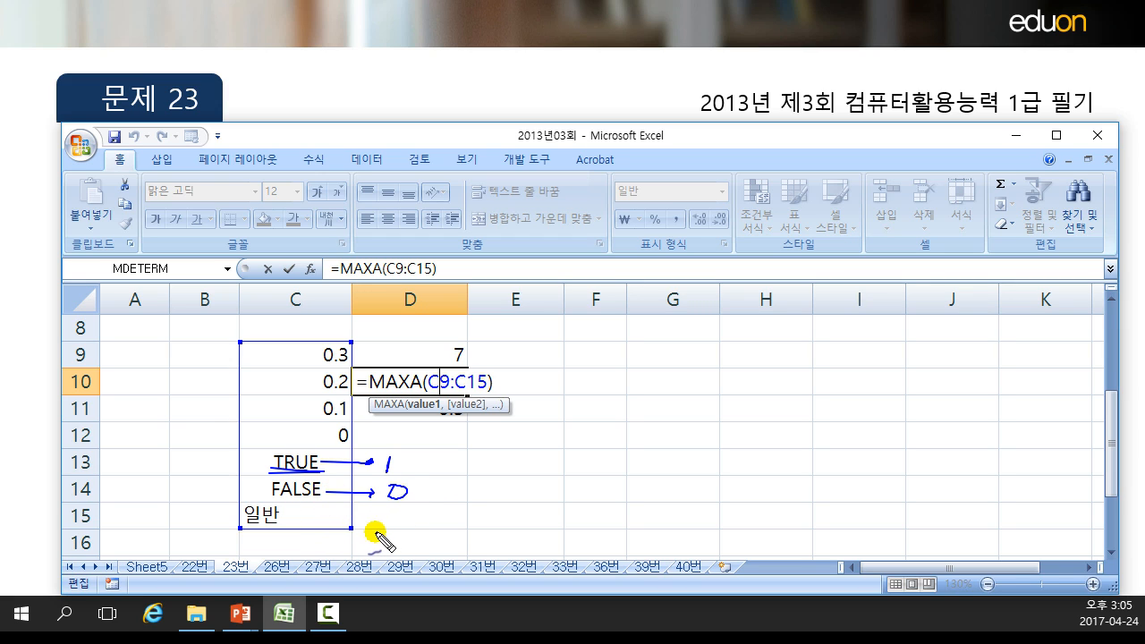
Step: Circle the final A of MAXA, underline the function name, and circle and underline the handwritten 1 beside TRUE
{"action": "mouse_move", "coordinate": [427, 386]}
{"action": "left_mouse_down"}
{"action": "mouse_move", "coordinate": [418, 369]}
{"action": "mouse_move", "coordinate": [410, 386]}
{"action": "mouse_move", "coordinate": [427, 385]}
{"action": "left_mouse_up"}
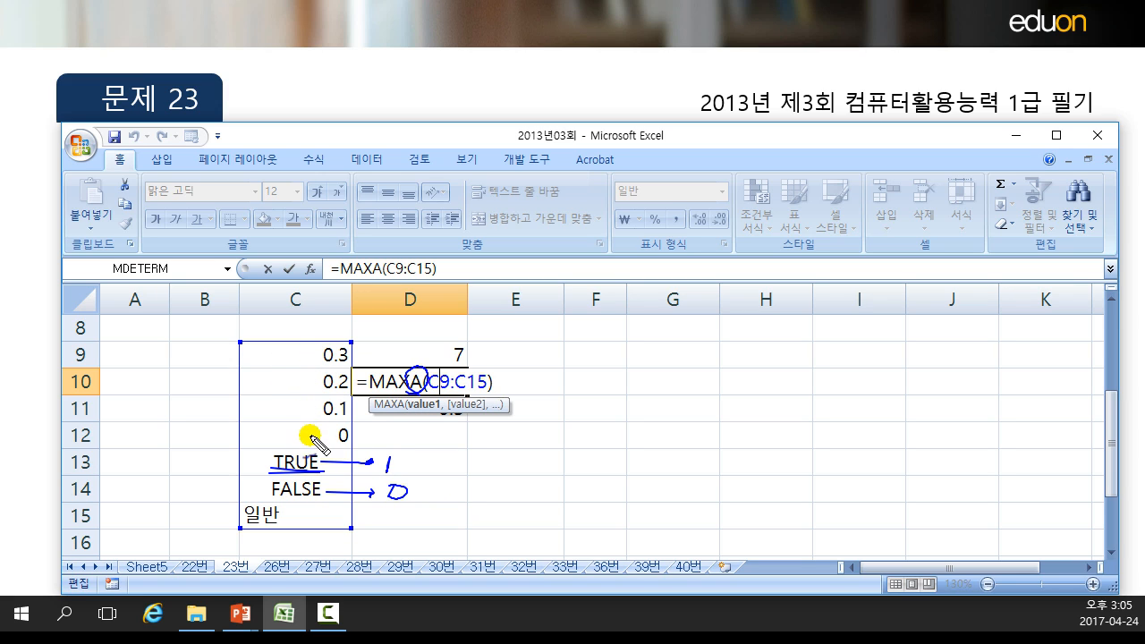
{"action": "left_click_drag", "start_coordinate": [374, 475], "coordinate": [394, 473]}
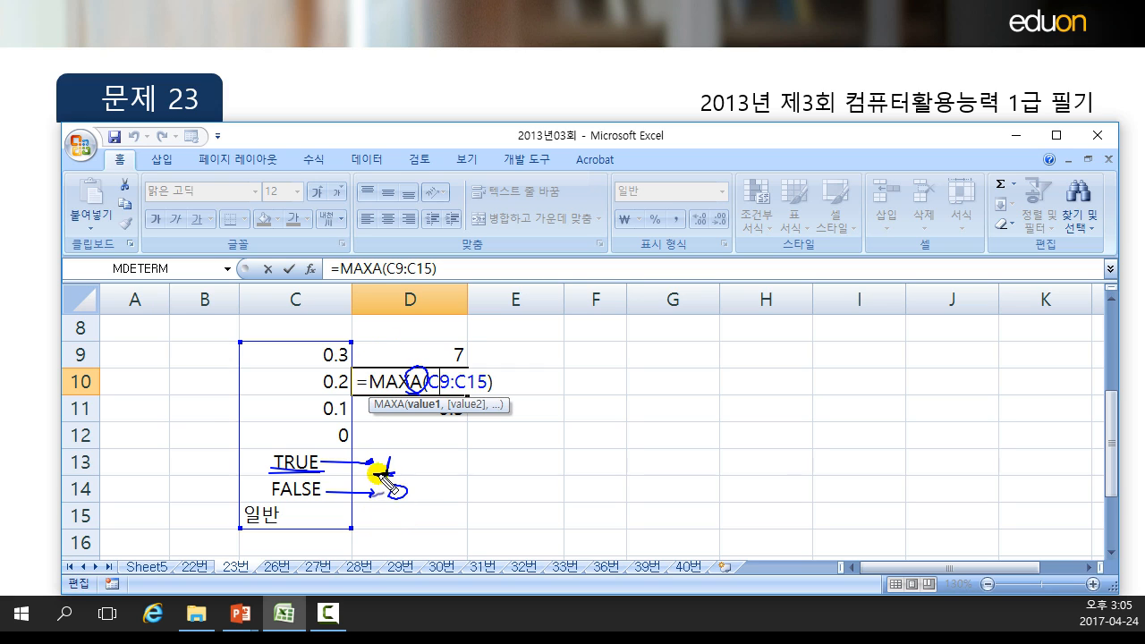
{"action": "left_click_drag", "start_coordinate": [358, 391], "coordinate": [411, 390]}
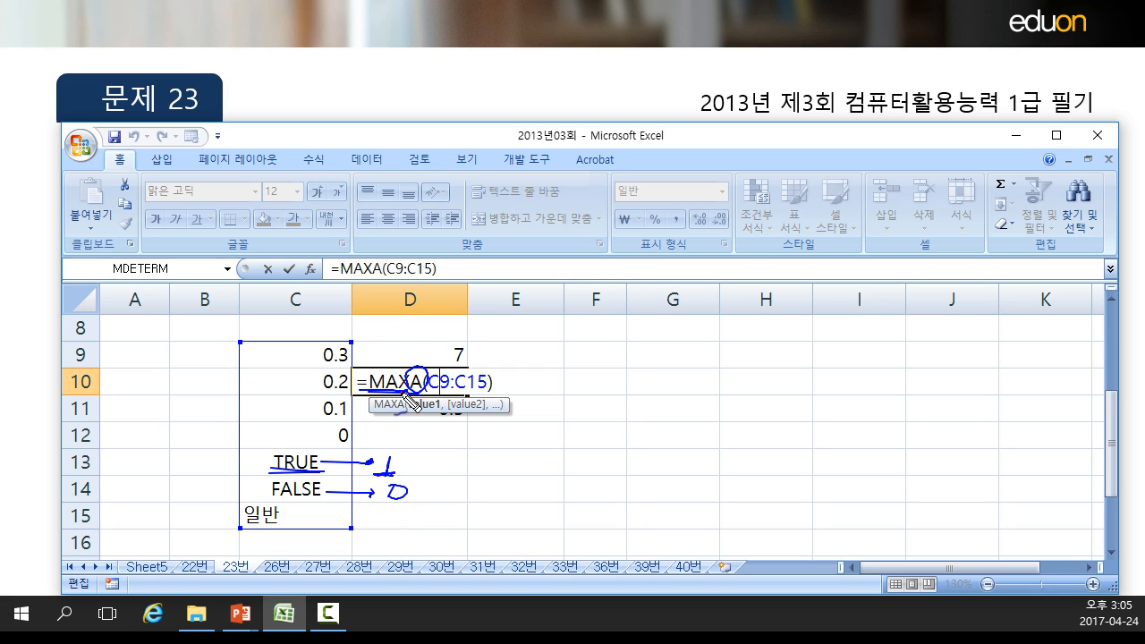
{"action": "mouse_move", "coordinate": [396, 478]}
{"action": "left_mouse_down"}
{"action": "mouse_move", "coordinate": [390, 460]}
{"action": "mouse_move", "coordinate": [388, 476]}
{"action": "left_mouse_up"}
{"action": "left_click_drag", "start_coordinate": [267, 473], "coordinate": [430, 478]}
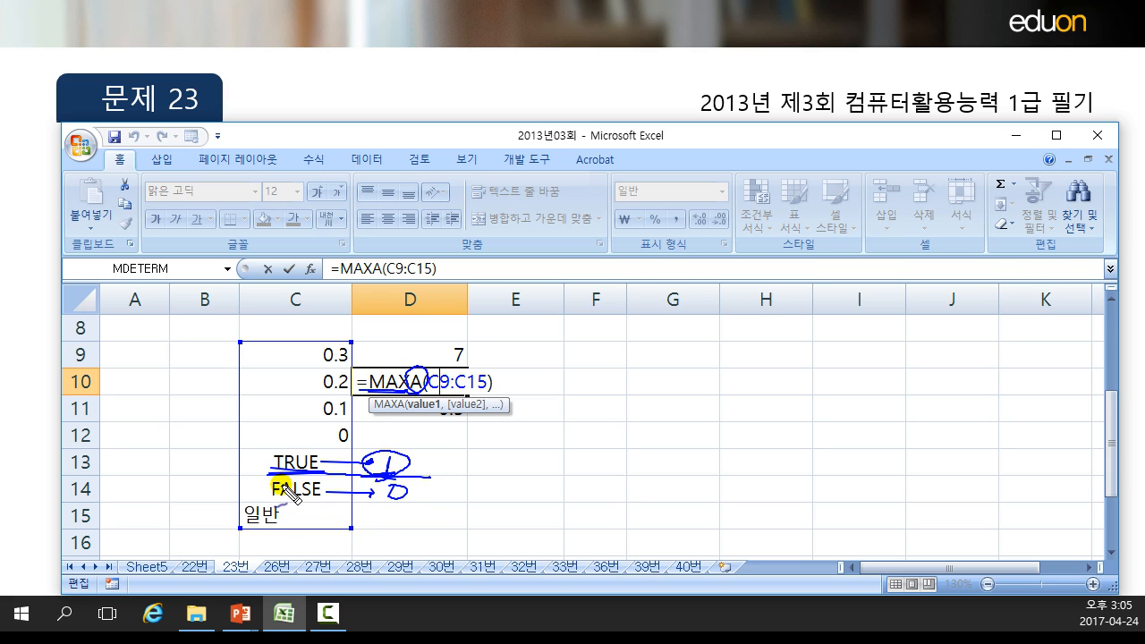
Step: Clear the pen annotations and re-examine the MAXA formula in cell D10
{"action": "key", "text": "Escape"}
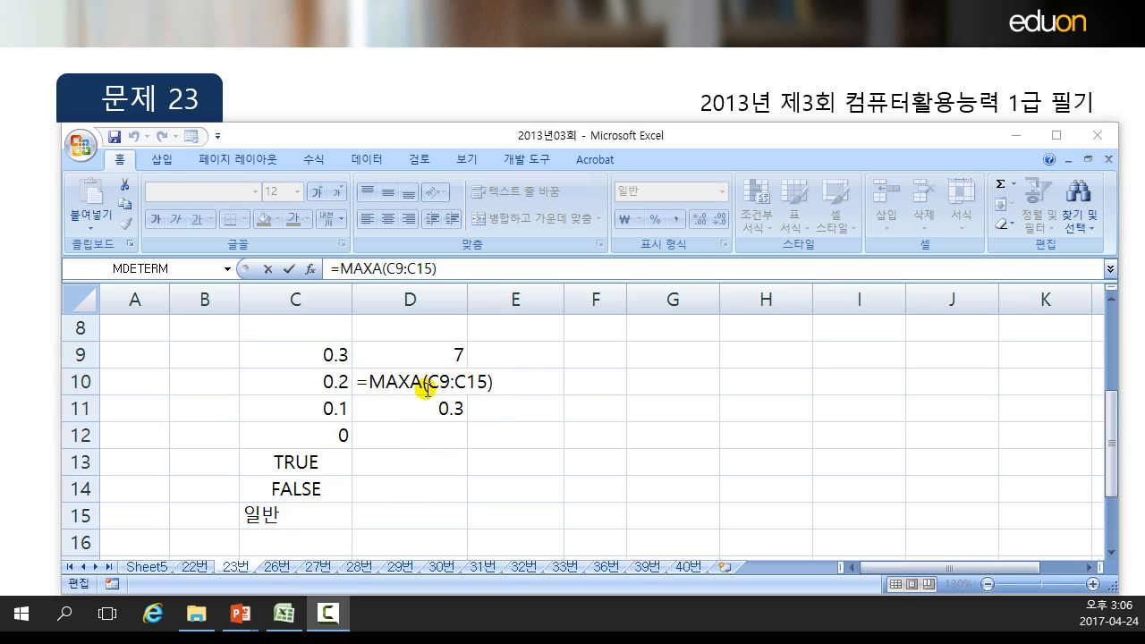
{"action": "key", "text": "Return"}
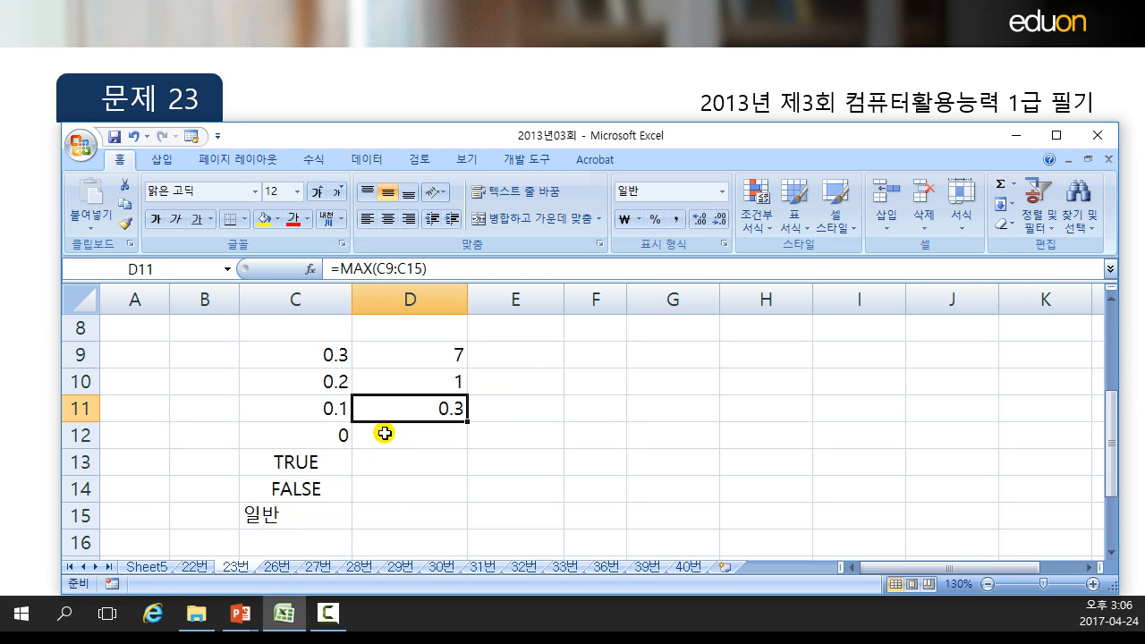
{"action": "double_click", "coordinate": [414, 381]}
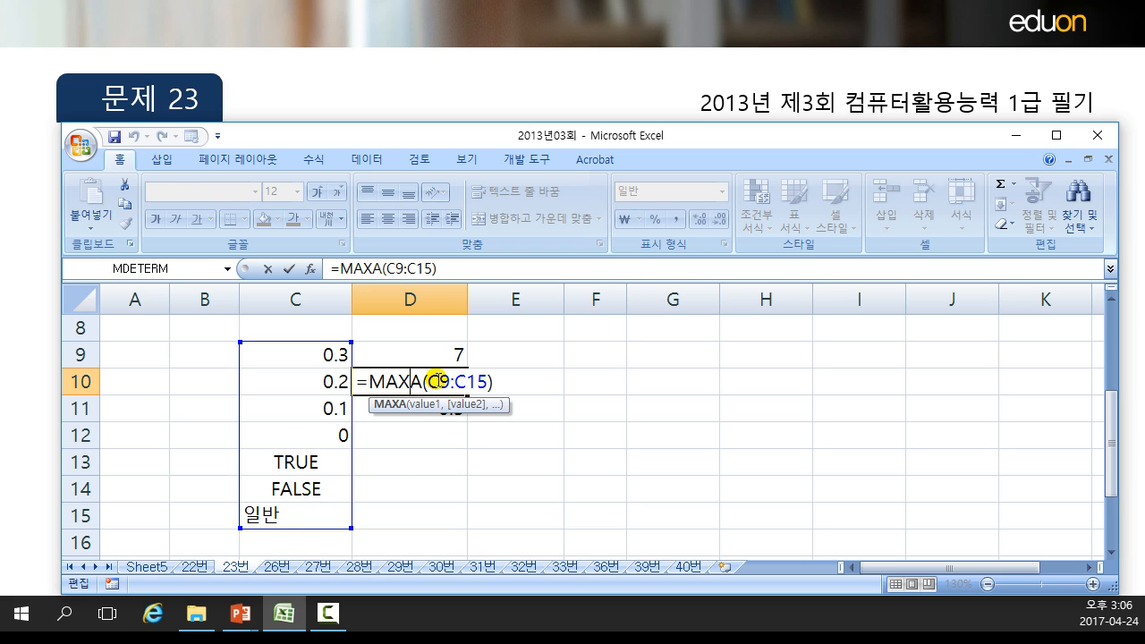
{"action": "key", "text": "Return"}
{"action": "left_click", "coordinate": [383, 381]}
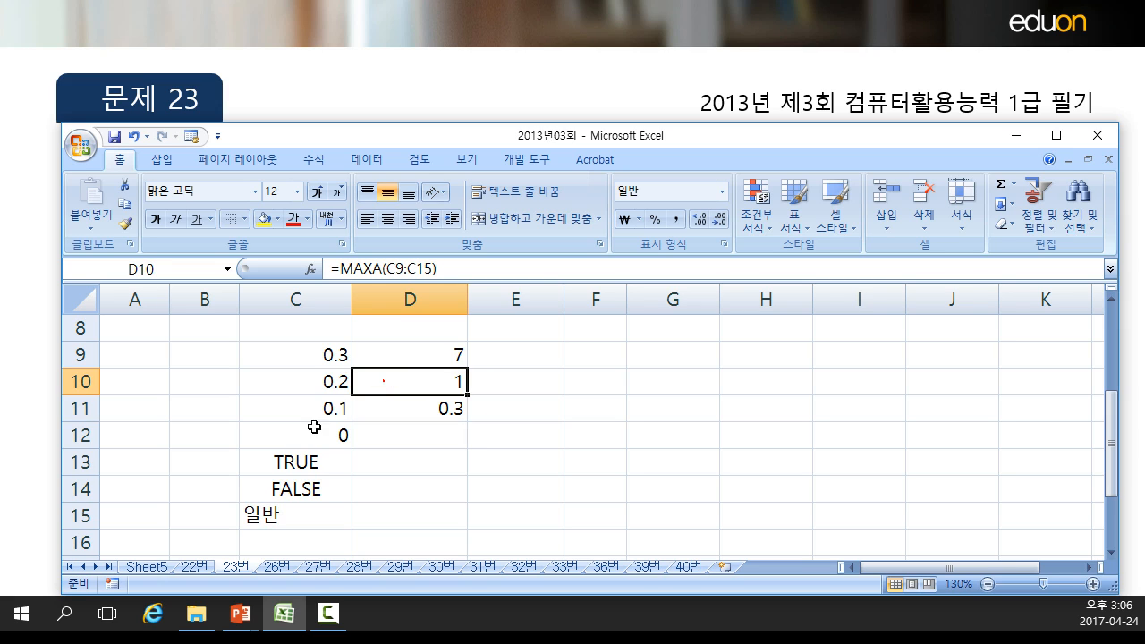
Step: Replace the value in cell C12 with 0.03
{"action": "left_click", "coordinate": [278, 438]}
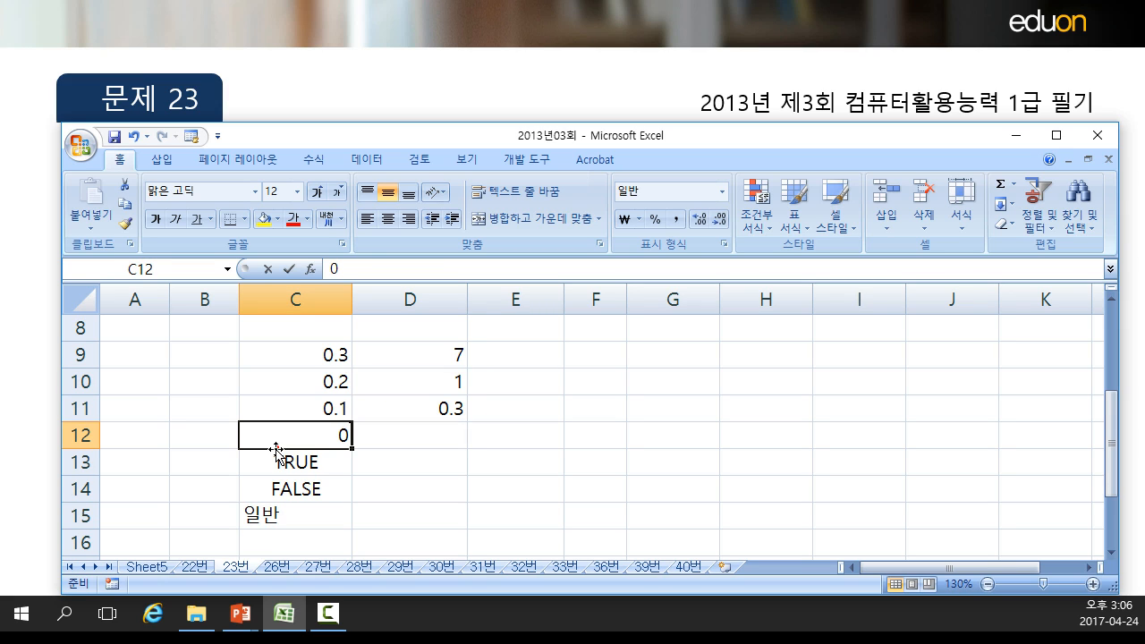
{"action": "type", "text": "0.03"}
{"action": "key", "text": "Return"}
{"action": "key", "text": "Up"}
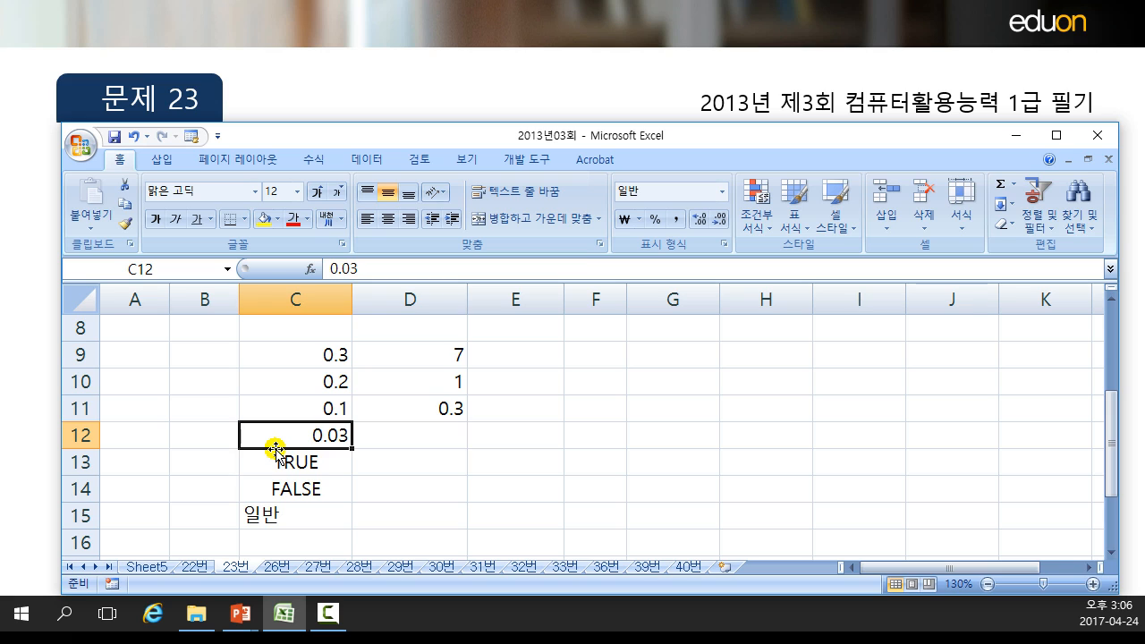
Step: Enter the formula =MIN(C9:C15) in cell D12
{"action": "key", "text": "Right"}
{"action": "type", "text": "="}
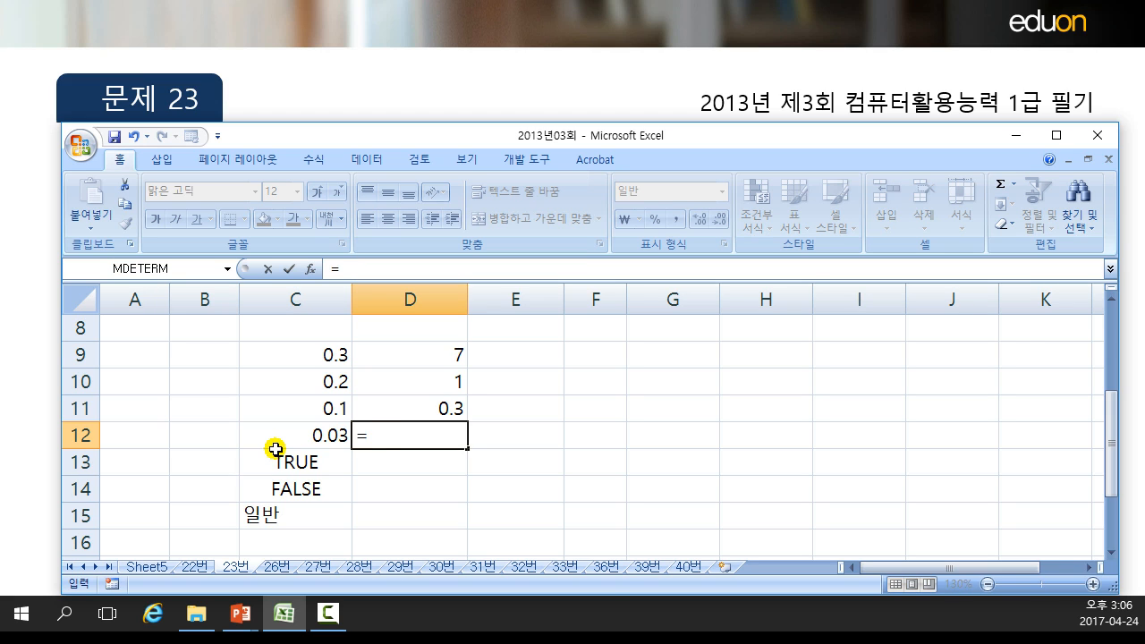
{"action": "type", "text": "MIN("}
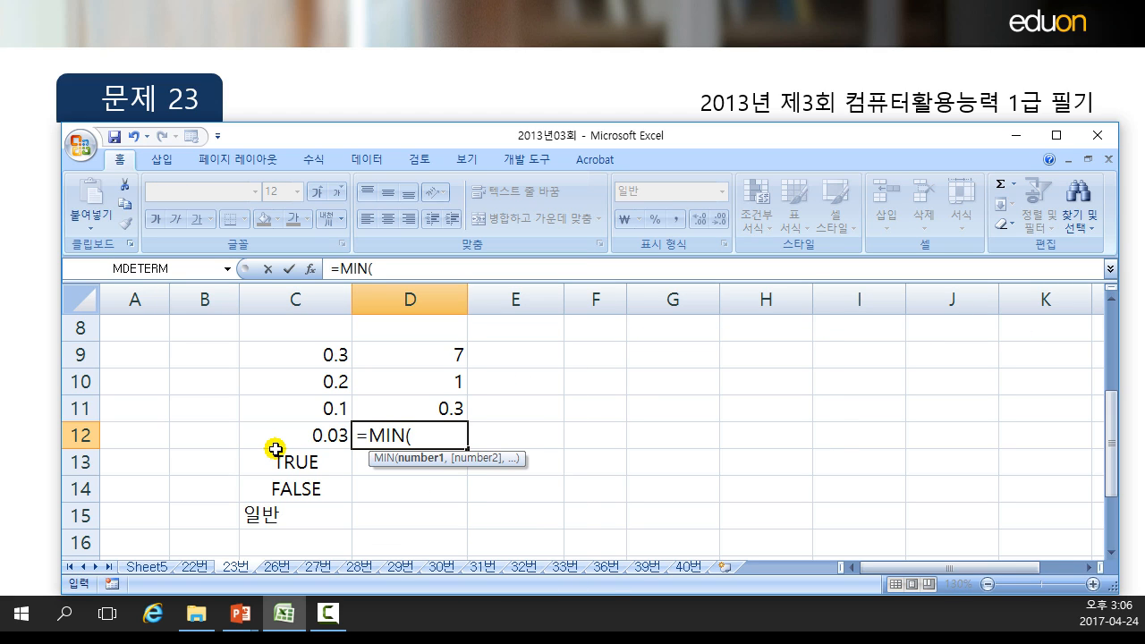
{"action": "left_click_drag", "start_coordinate": [310, 350], "coordinate": [315, 511]}
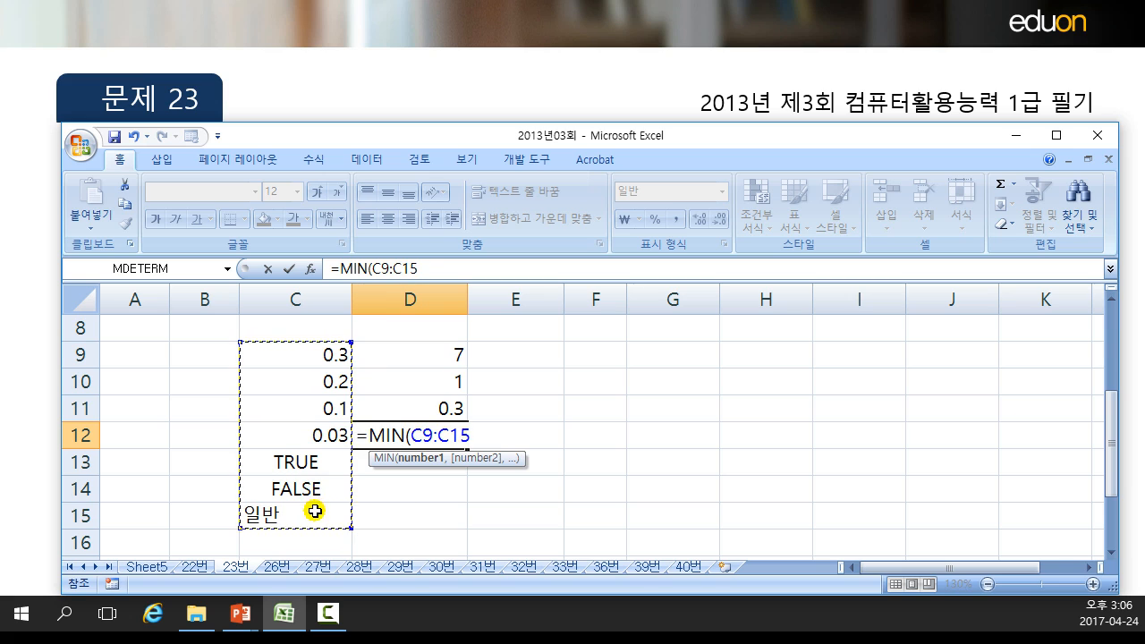
{"action": "type", "text": ")"}
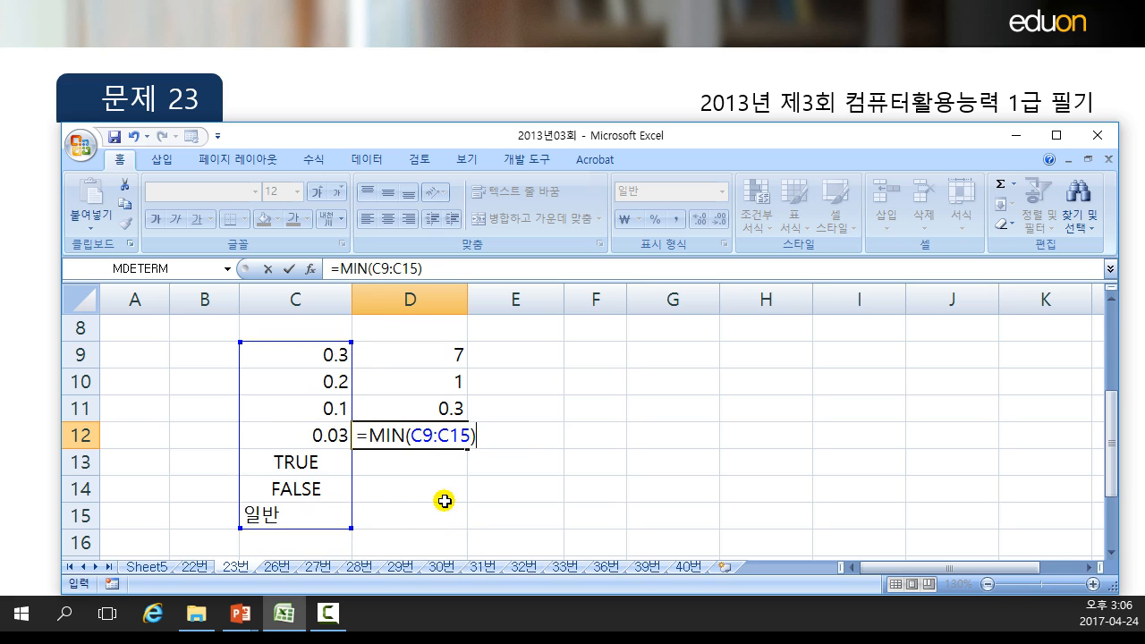
{"action": "key", "text": "Return"}
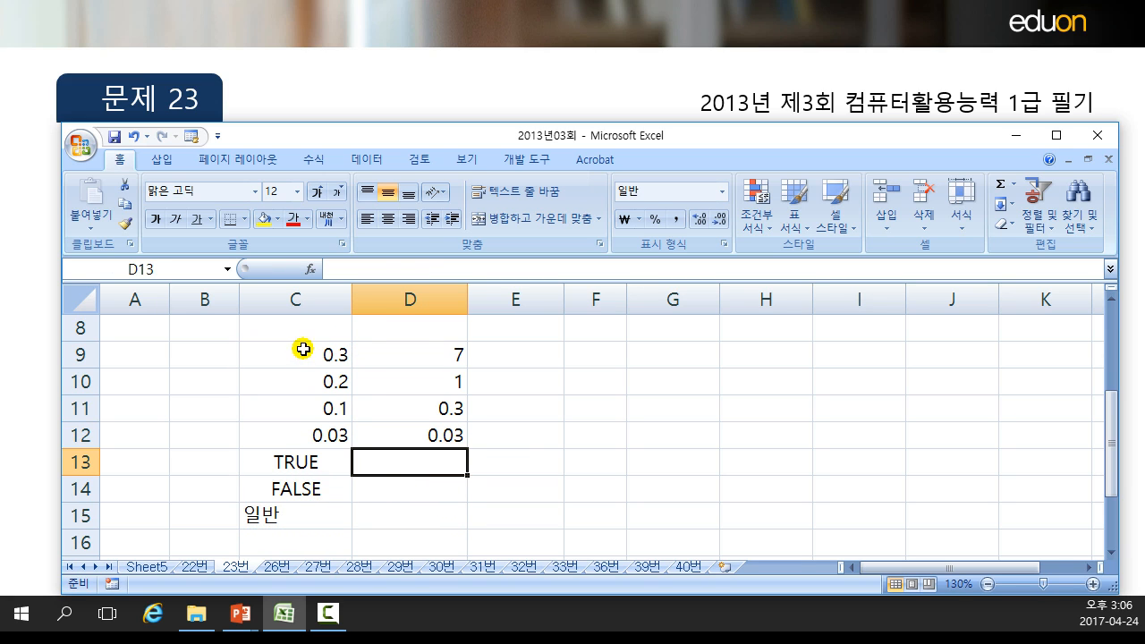
Step: Check the source values in C9:C15 and enter the formula =MINA(C9:C15) in cell D13
{"action": "left_click_drag", "start_coordinate": [300, 354], "coordinate": [304, 504]}
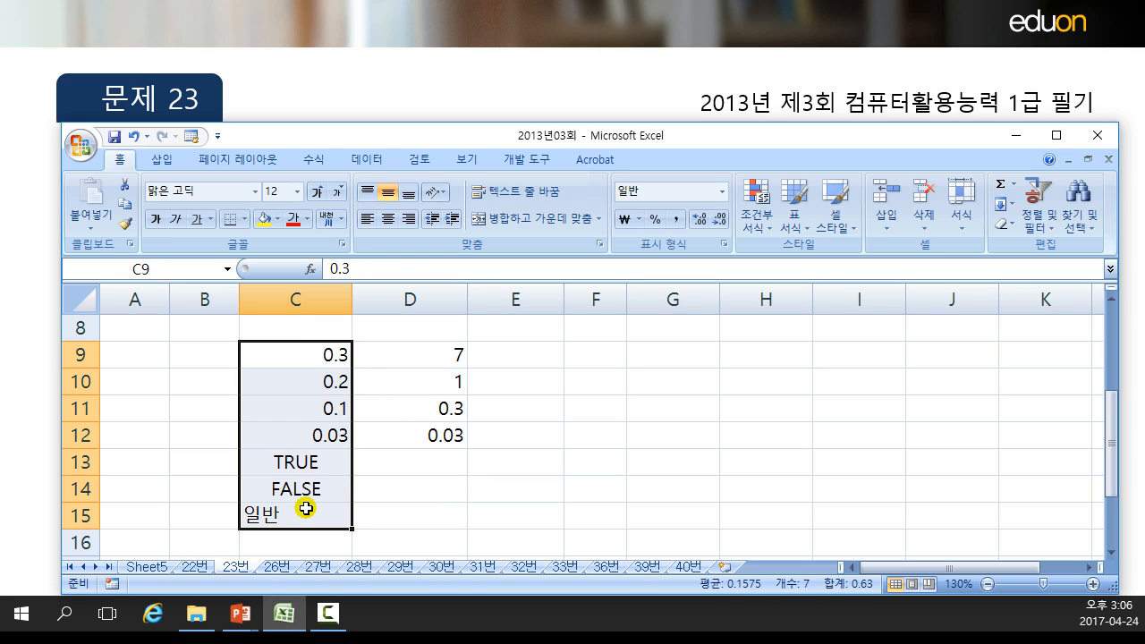
{"action": "left_click", "coordinate": [320, 435]}
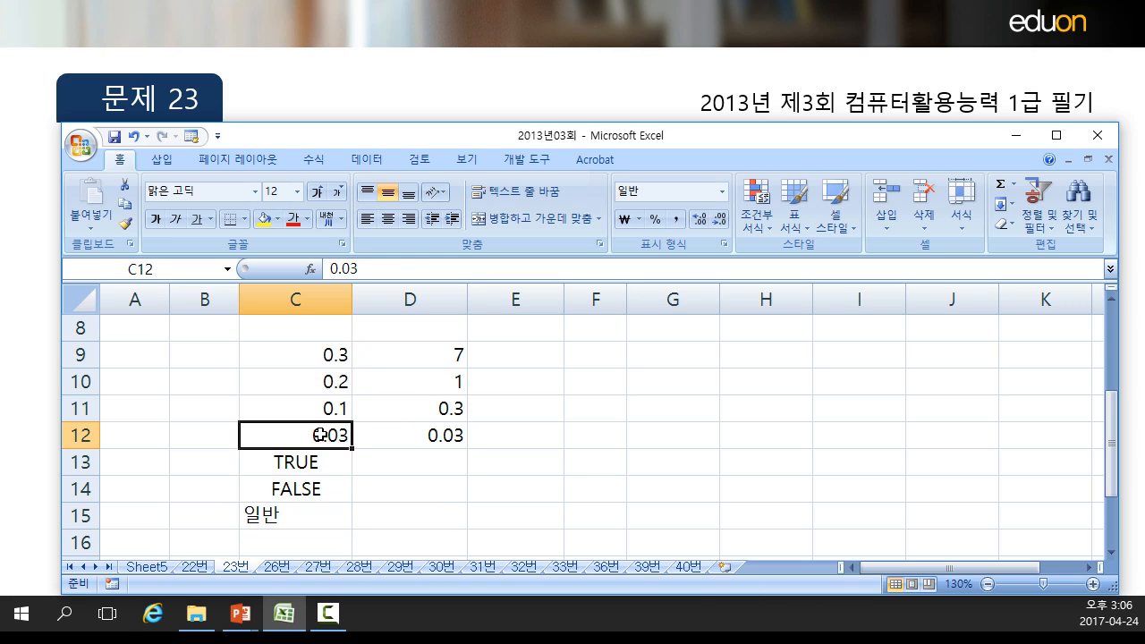
{"action": "left_click", "coordinate": [443, 464]}
{"action": "type", "text": "=MINA("}
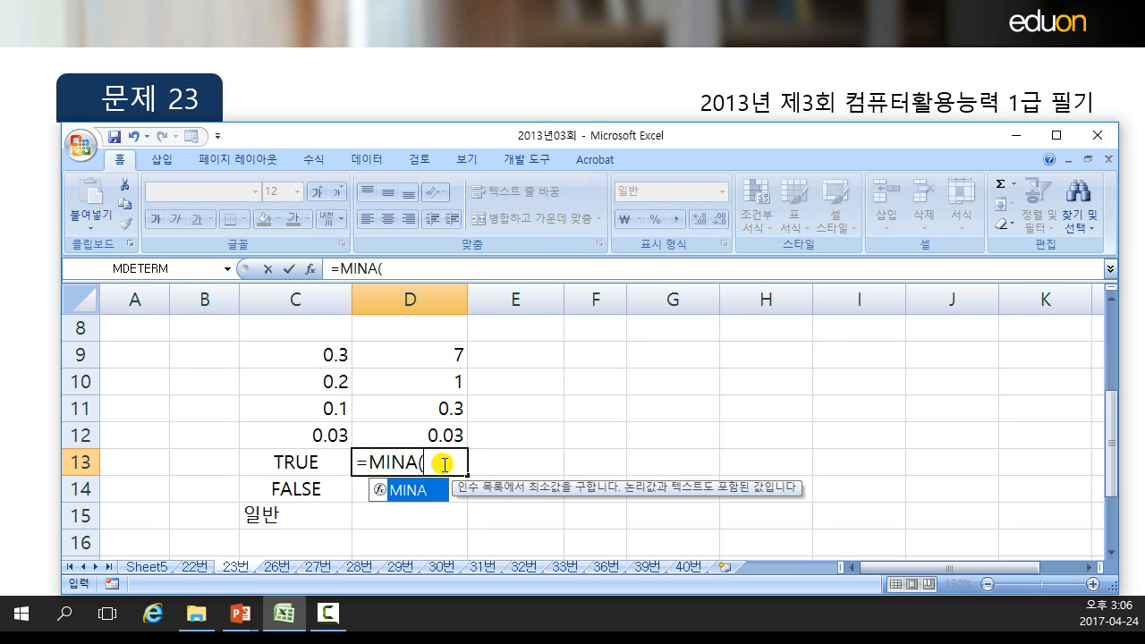
{"action": "left_click_drag", "start_coordinate": [304, 361], "coordinate": [308, 525]}
{"action": "type", "text": ")"}
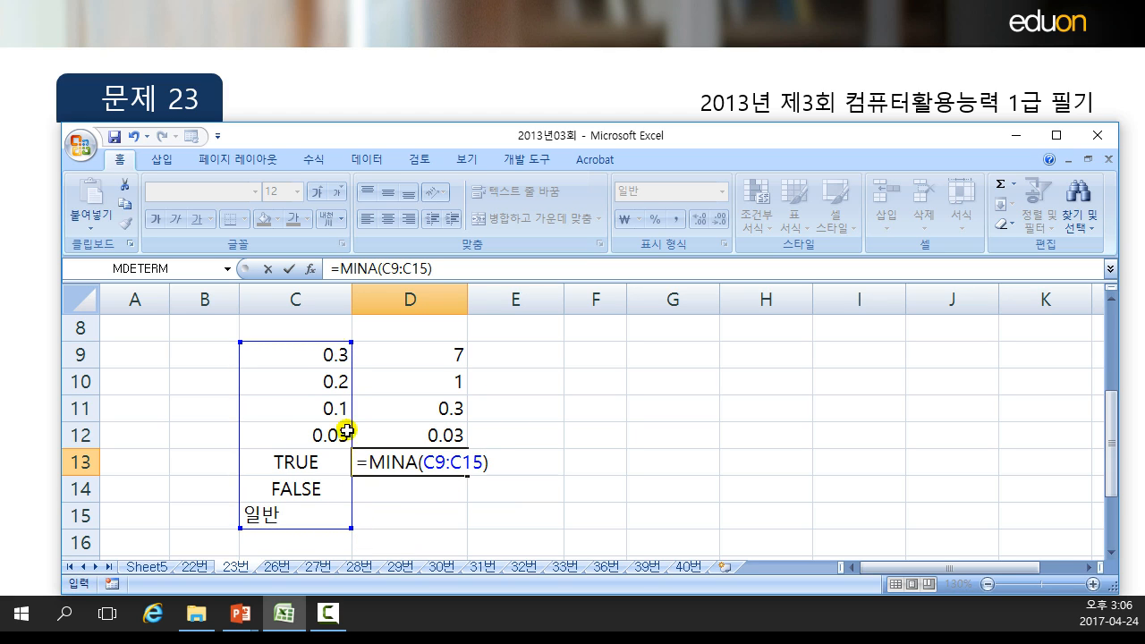
{"action": "left_click", "coordinate": [417, 490]}
{"action": "left_click", "coordinate": [422, 464]}
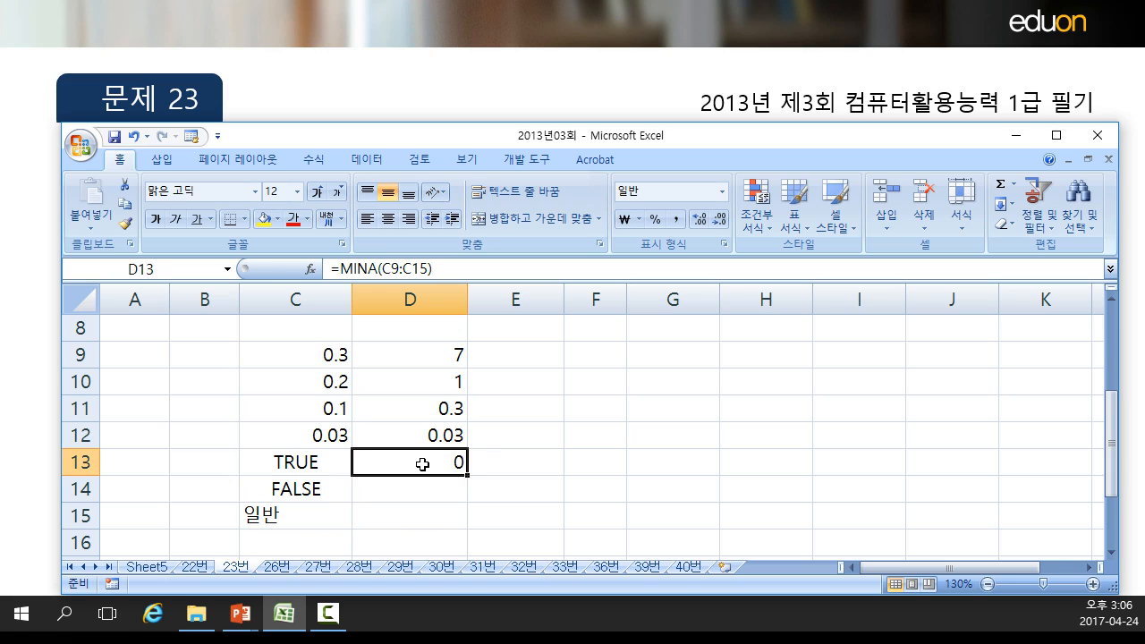
Step: Examine how the MINA formula in D13 refers to the values in C9:C15
{"action": "double_click", "coordinate": [421, 463]}
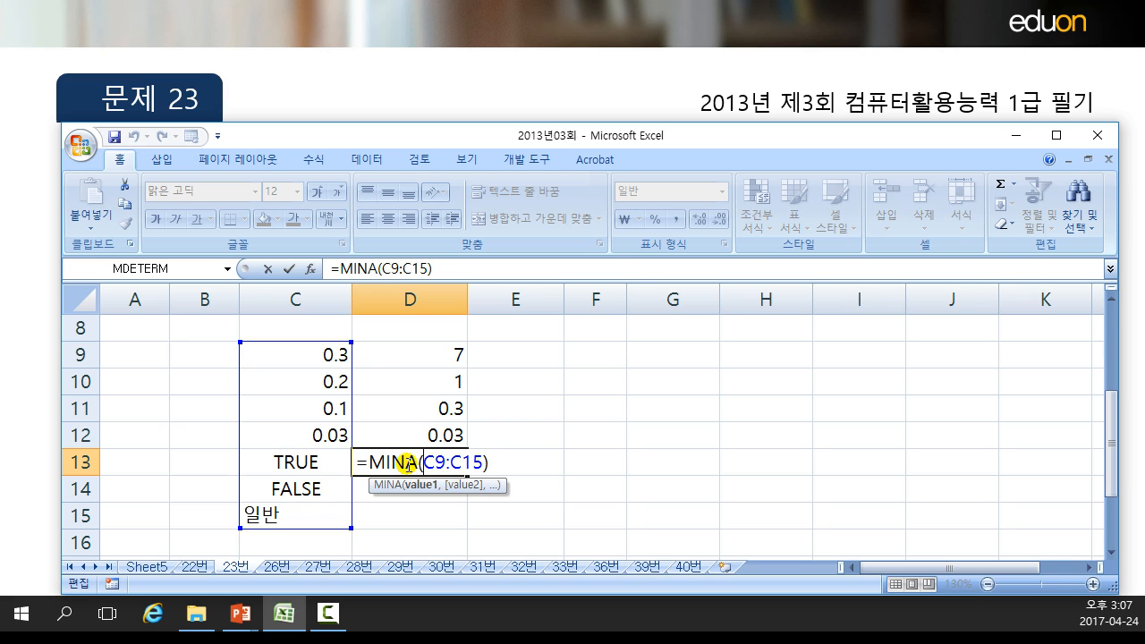
{"action": "key", "text": "Return"}
{"action": "left_click", "coordinate": [417, 462]}
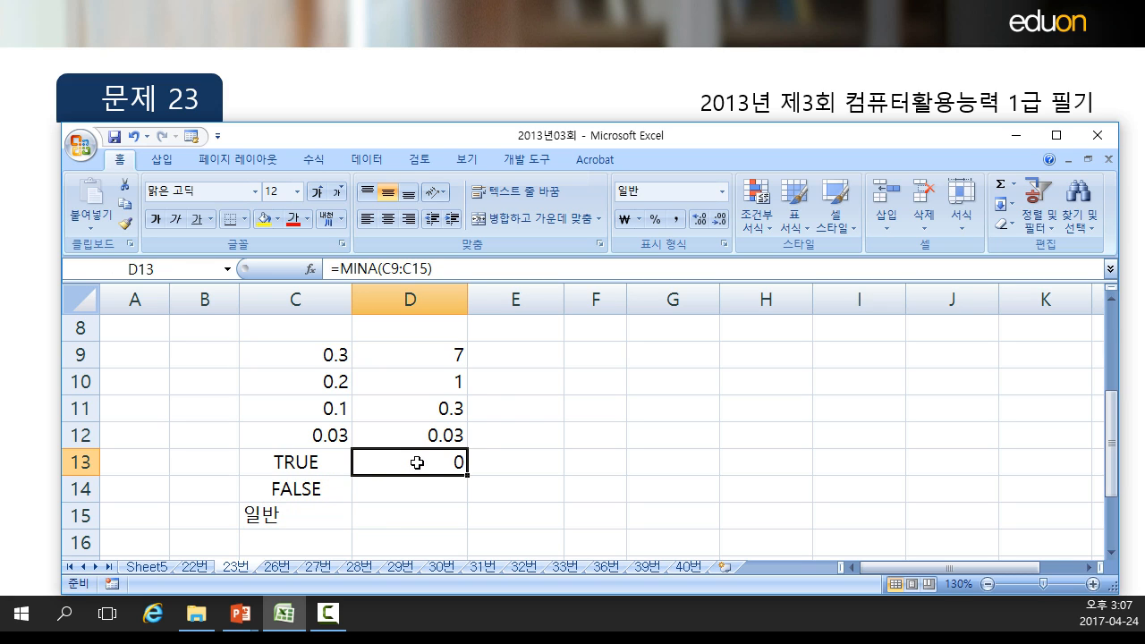
{"action": "double_click", "coordinate": [417, 463]}
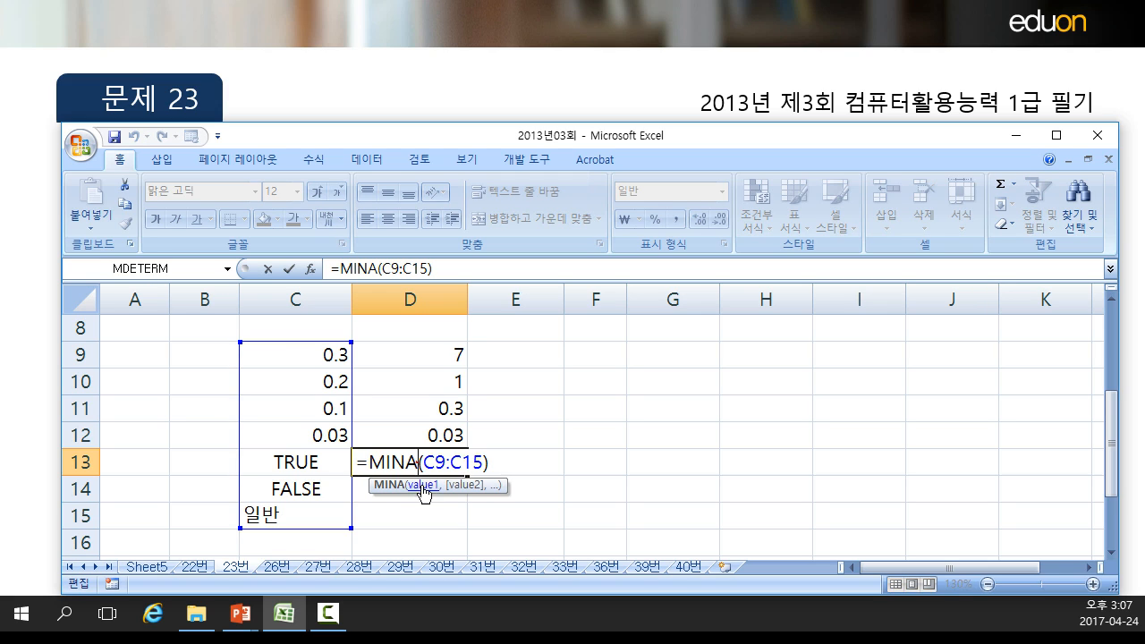
{"action": "key", "text": "Return"}
Step: Review the COUNTA, MAXA and MIN formulas in cells D9, D10 and D12
{"action": "left_click", "coordinate": [426, 344]}
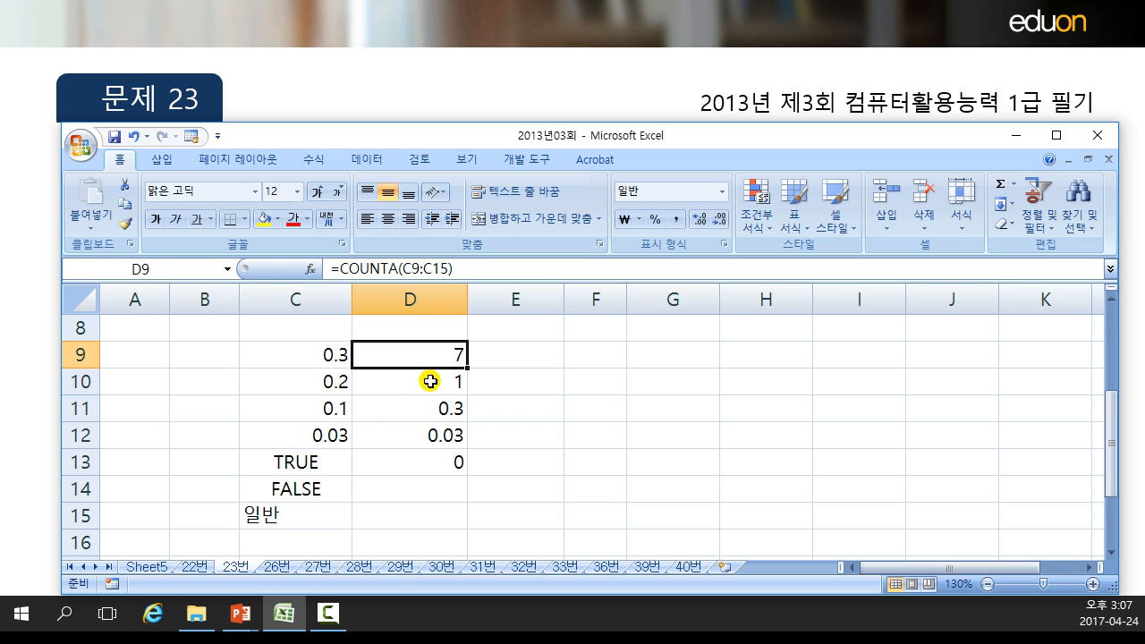
{"action": "left_click", "coordinate": [429, 380]}
{"action": "double_click", "coordinate": [429, 381]}
{"action": "left_click", "coordinate": [409, 436]}
{"action": "double_click", "coordinate": [409, 436]}
{"action": "key", "text": "Return"}
Step: Clear the contents of D9:D15 and make D9 the active cell
{"action": "left_click_drag", "start_coordinate": [420, 349], "coordinate": [439, 511]}
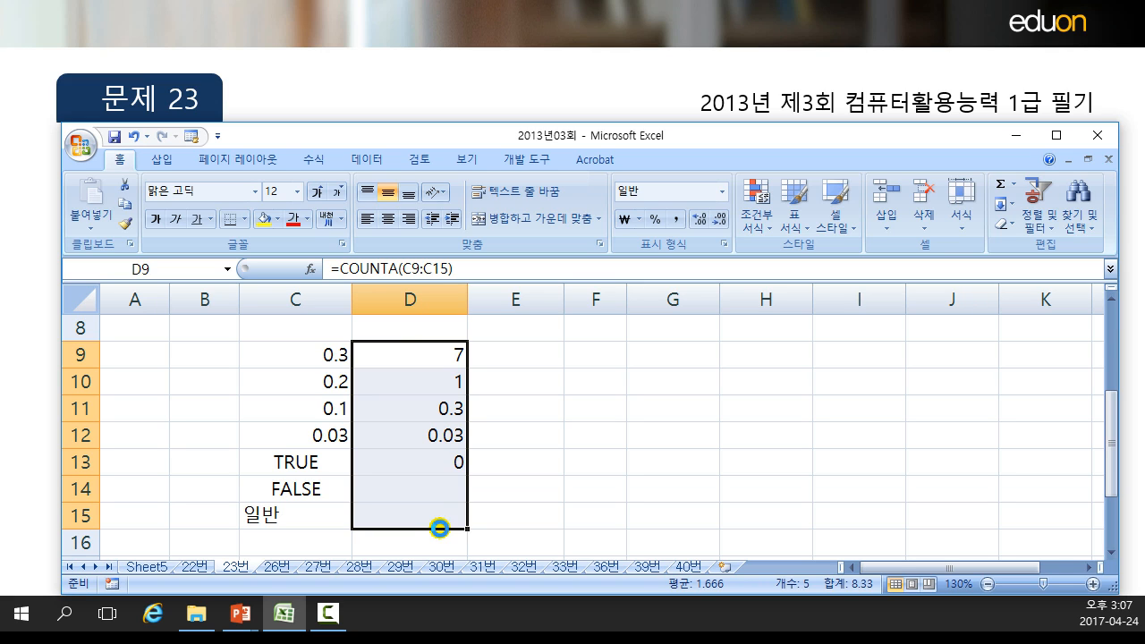
{"action": "key", "text": "Delete"}
{"action": "key", "text": "Down"}
{"action": "key", "text": "Up"}
Step: Enter the formula =SMALL(C9:C15,2) in cell D9
{"action": "type", "text": "=S"}
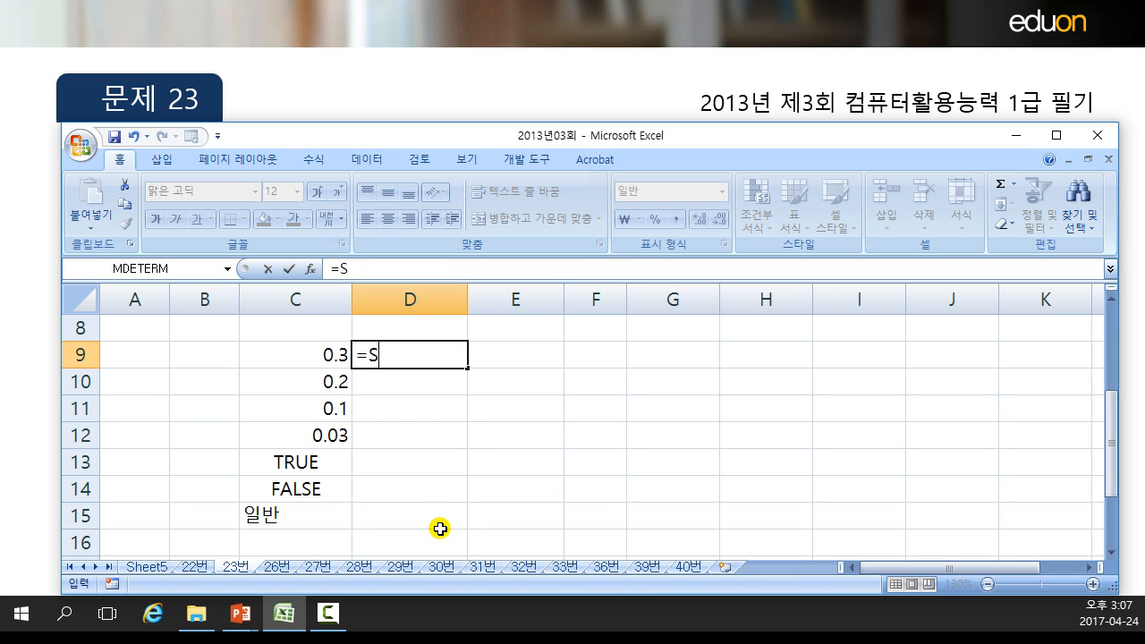
{"action": "type", "text": "MALL"}
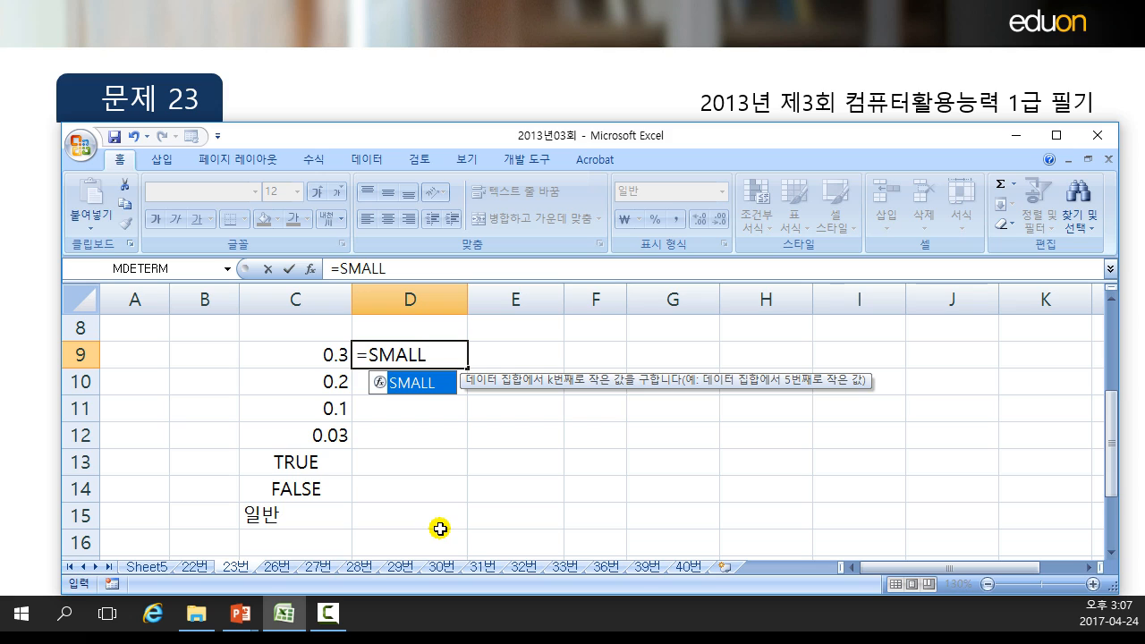
{"action": "type", "text": "("}
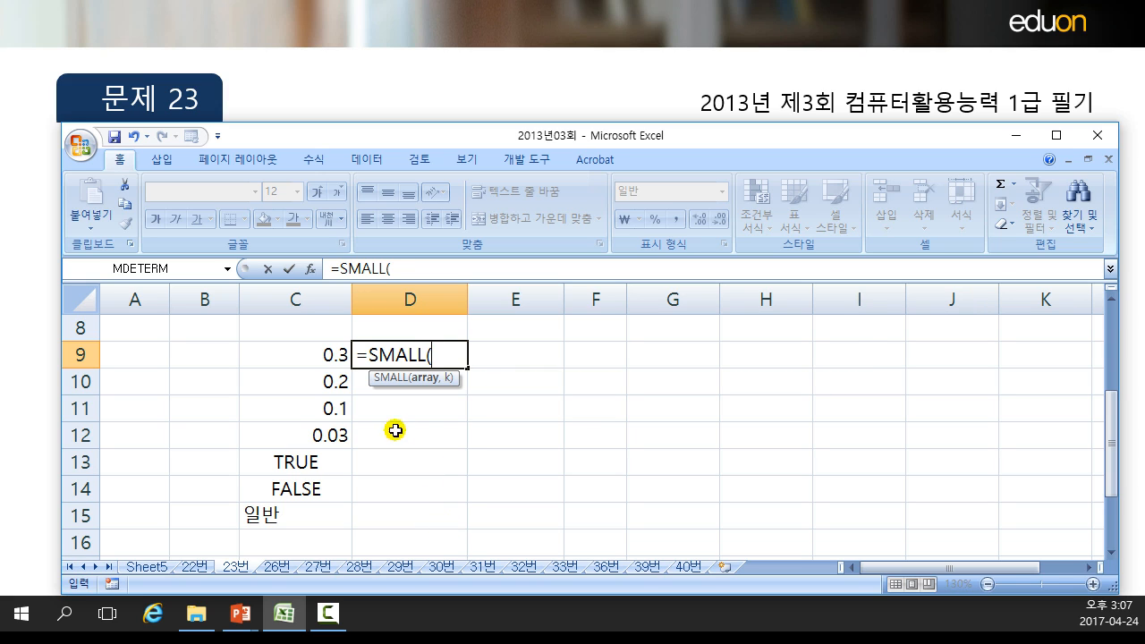
{"action": "left_click_drag", "start_coordinate": [302, 360], "coordinate": [298, 509]}
{"action": "type", "text": ",2"}
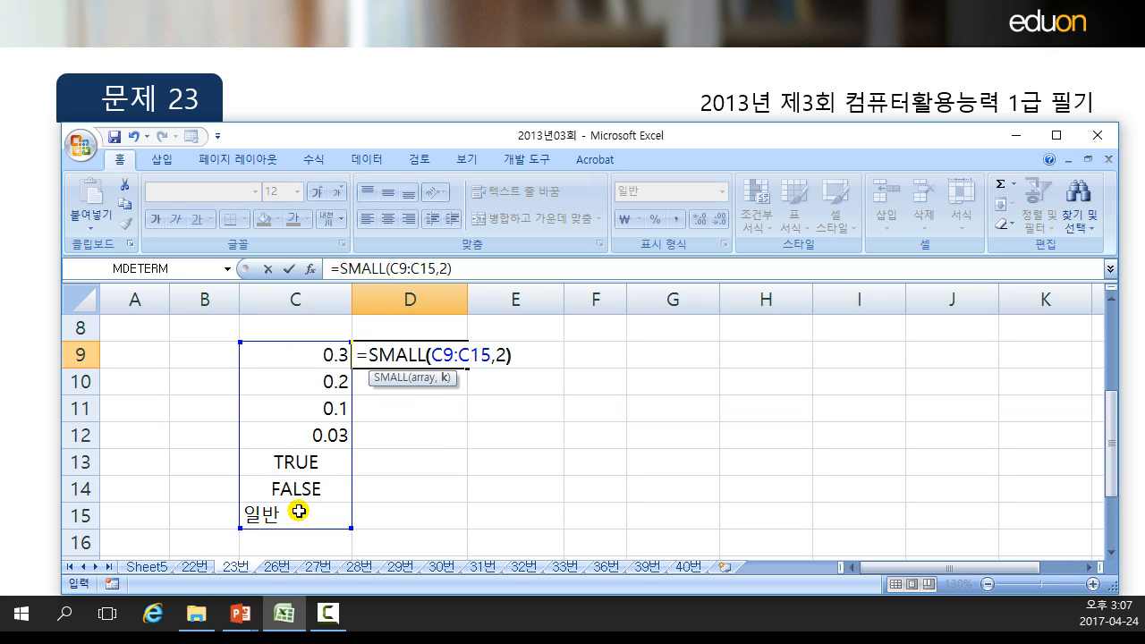
{"action": "key", "text": "ctrl+Return"}
Step: Change the k argument of the SMALL formula in D9 to 1
{"action": "key", "text": "F2"}
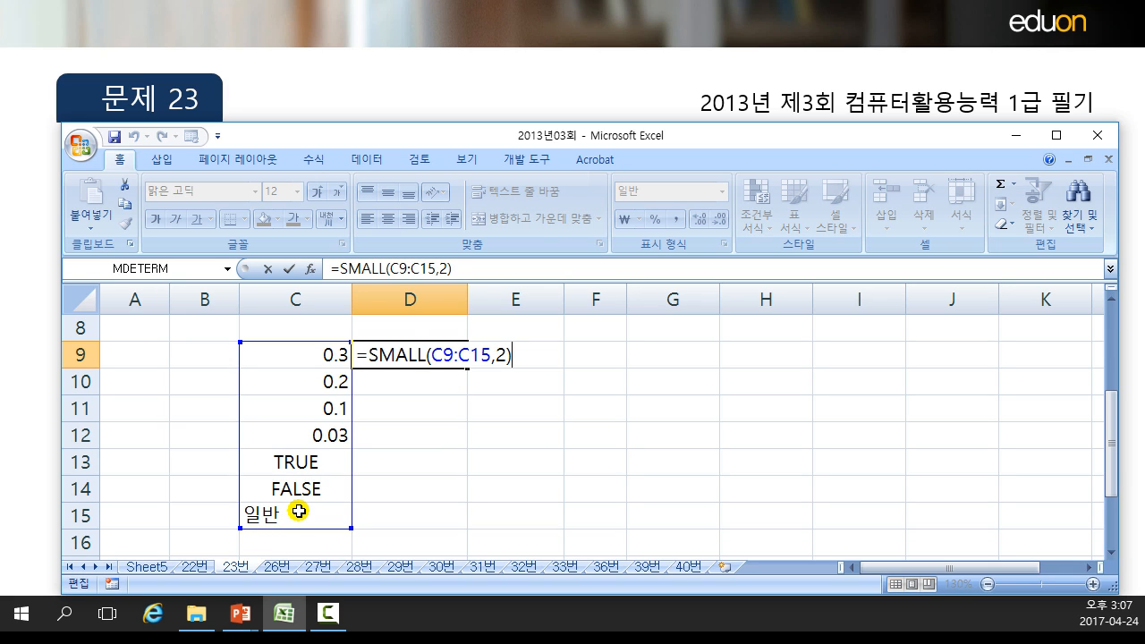
{"action": "key", "text": "Left"}
{"action": "key", "text": "BackSpace"}
{"action": "type", "text": "1"}
{"action": "key", "text": "ctrl+Return"}
Step: Set the k argument of the SMALL formula in D9 back to 2 and recheck the formula
{"action": "key", "text": "F2"}
{"action": "key", "text": "Left"}
{"action": "key", "text": "BackSpace"}
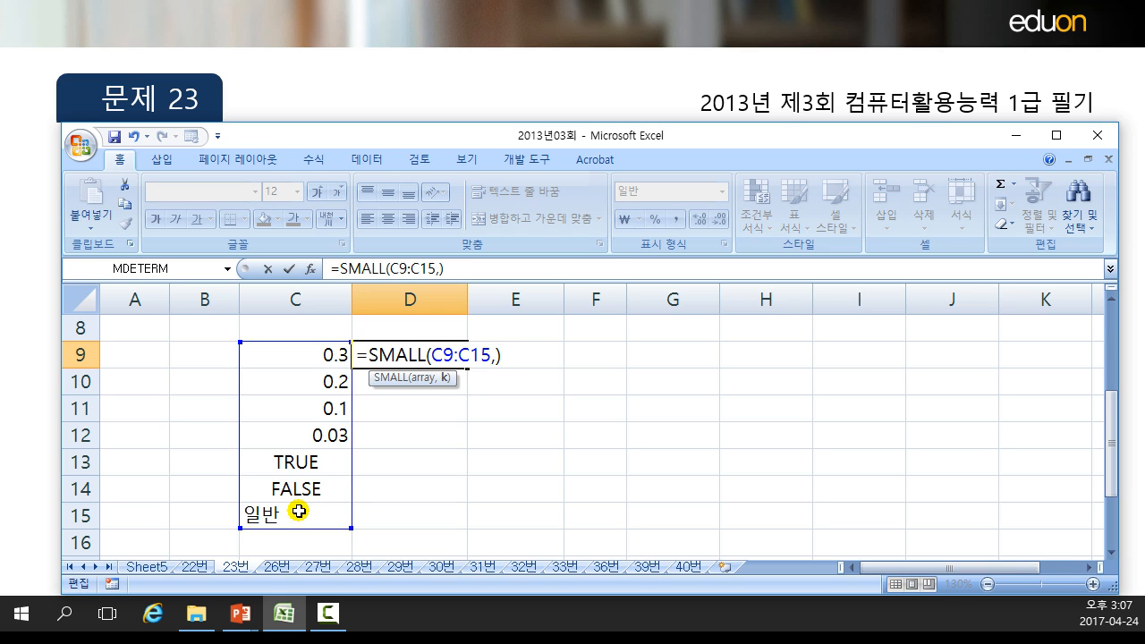
{"action": "key", "text": "Return"}
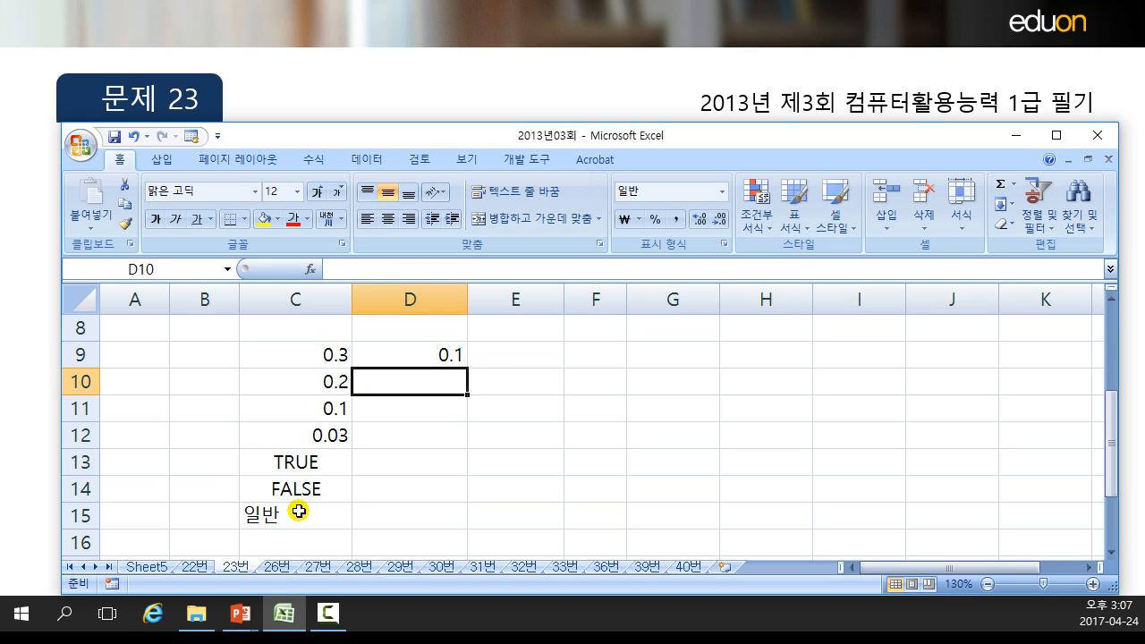
{"action": "key", "text": "Up"}
{"action": "key", "text": "F2"}
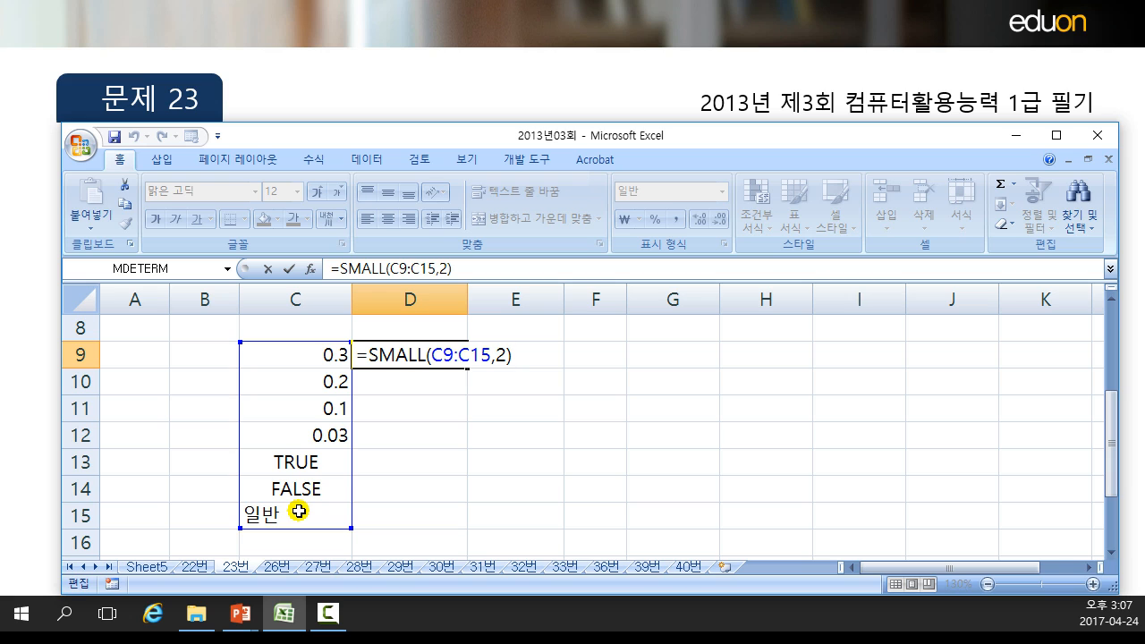
{"action": "key", "text": "Return"}
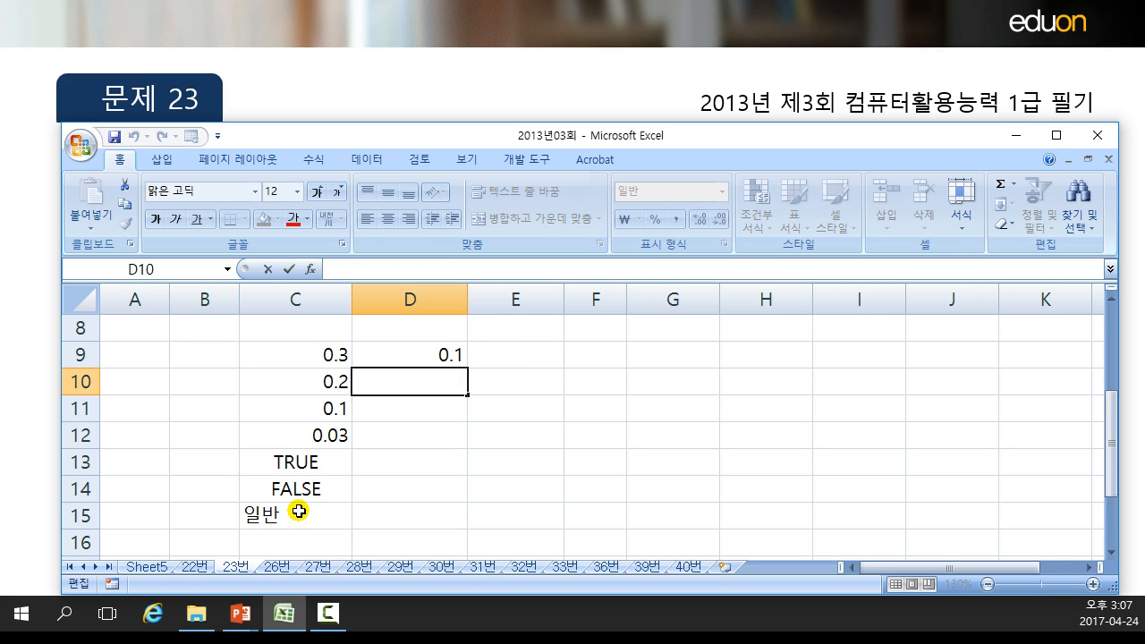
Step: Set the k argument of the SMALL formula in D9 to 3 and review its arguments
{"action": "key", "text": "Up"}
{"action": "key", "text": "F2"}
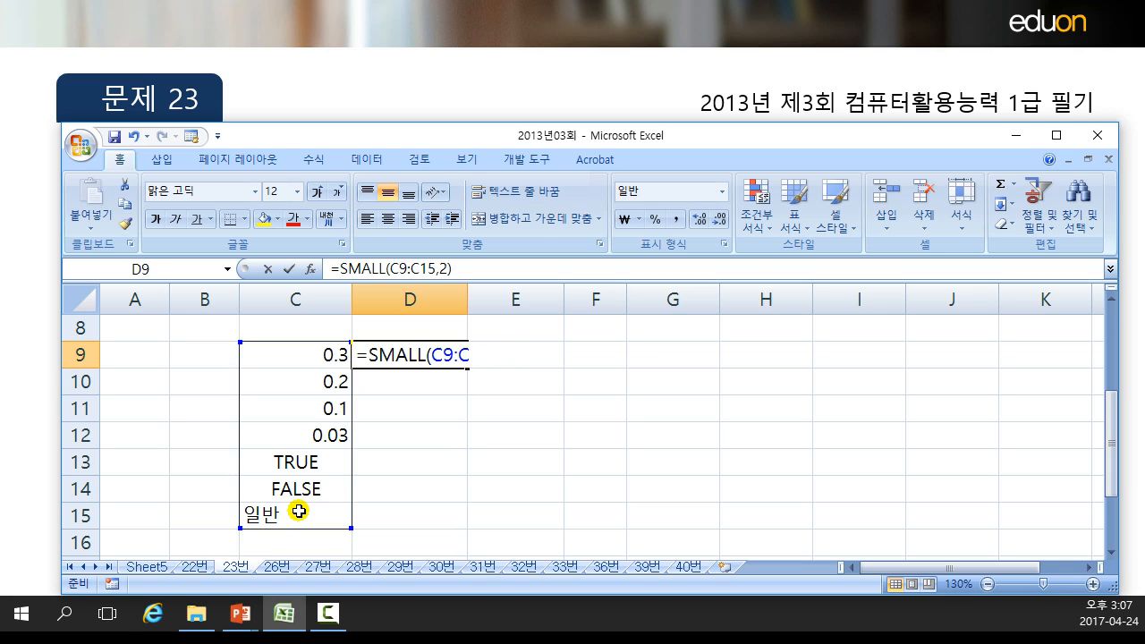
{"action": "key", "text": "ctrl+Return"}
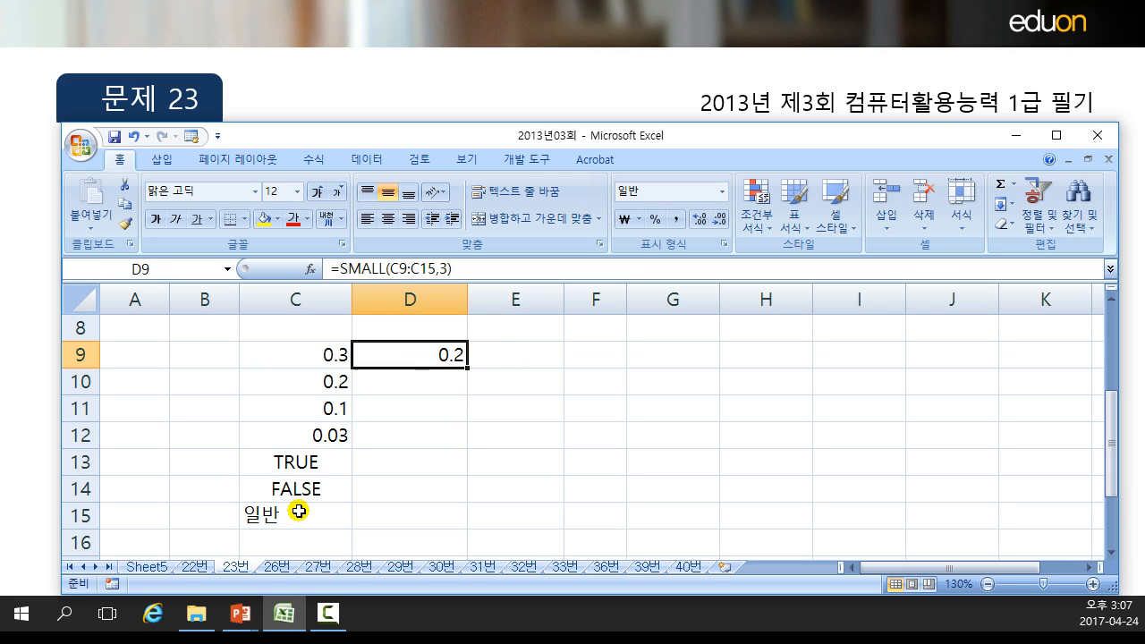
{"action": "key", "text": "F2"}
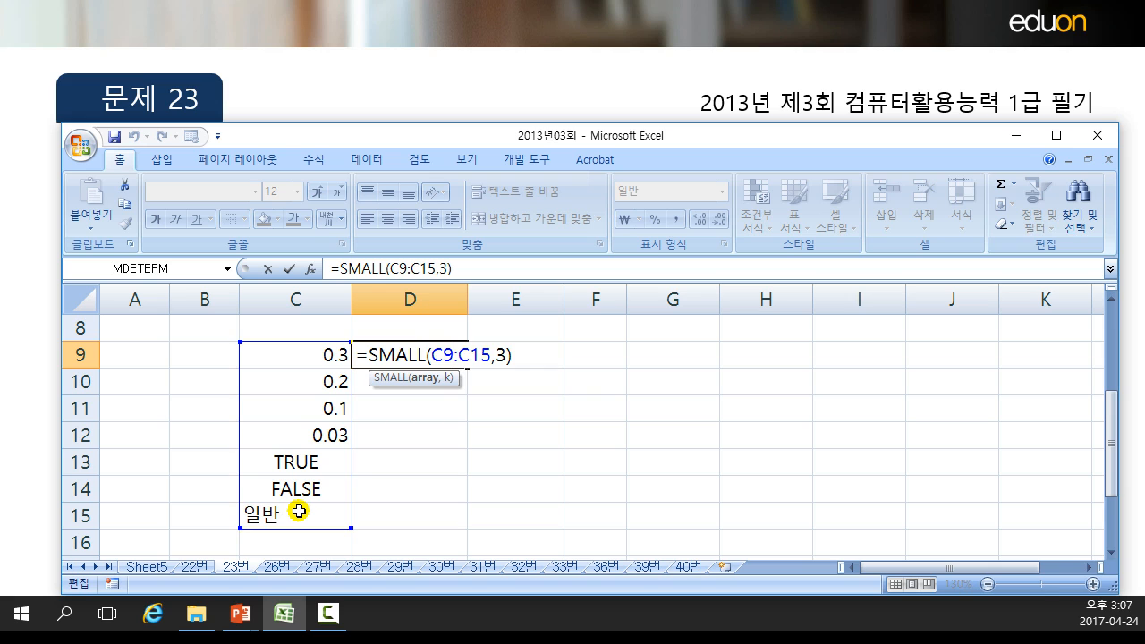
{"action": "key", "text": "Return"}
Step: Enter the formula =LARGE(C9:C15,1) in cell D10
{"action": "type", "text": "=L"}
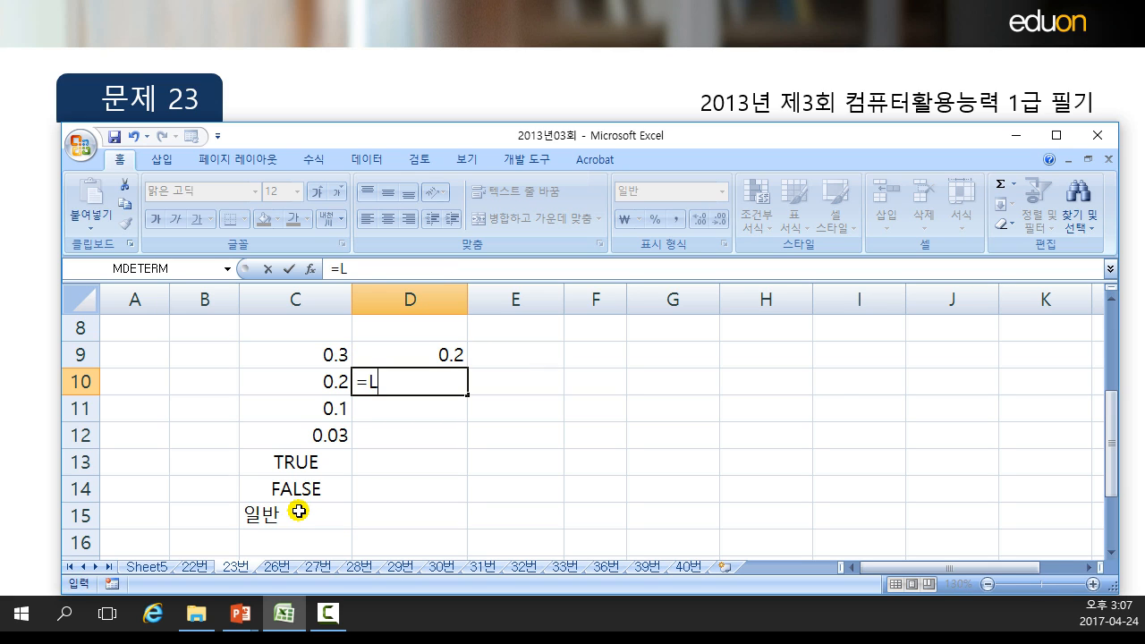
{"action": "type", "text": "ARGE("}
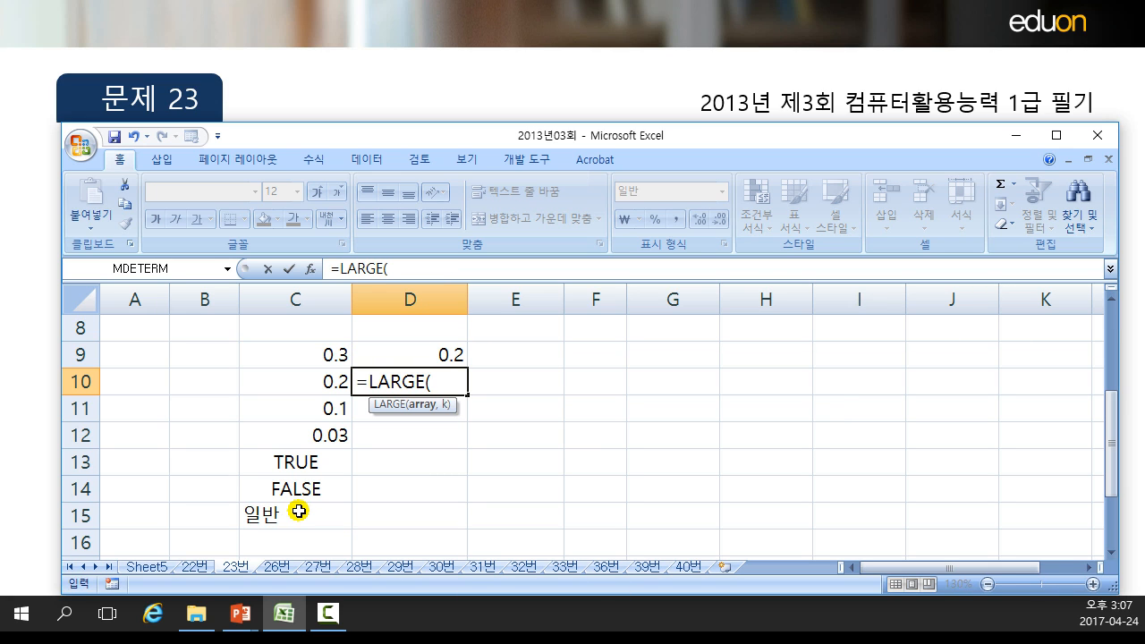
{"action": "left_click_drag", "start_coordinate": [330, 354], "coordinate": [310, 508]}
{"action": "type", "text": ",1"}
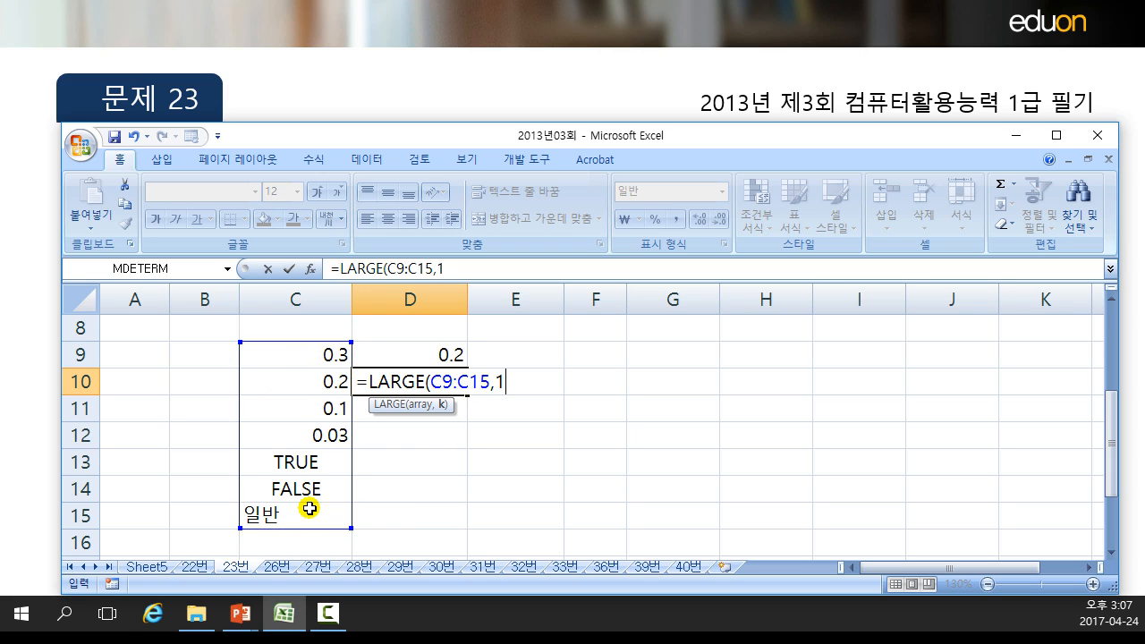
{"action": "type", "text": ")"}
{"action": "key", "text": "Return"}
Step: Change the k argument of the LARGE formula in D10 to 2
{"action": "key", "text": "Up"}
{"action": "key", "text": "F2"}
{"action": "key", "text": "Left"}
{"action": "key", "text": "Left"}
{"action": "key", "text": "ctrl+Return"}
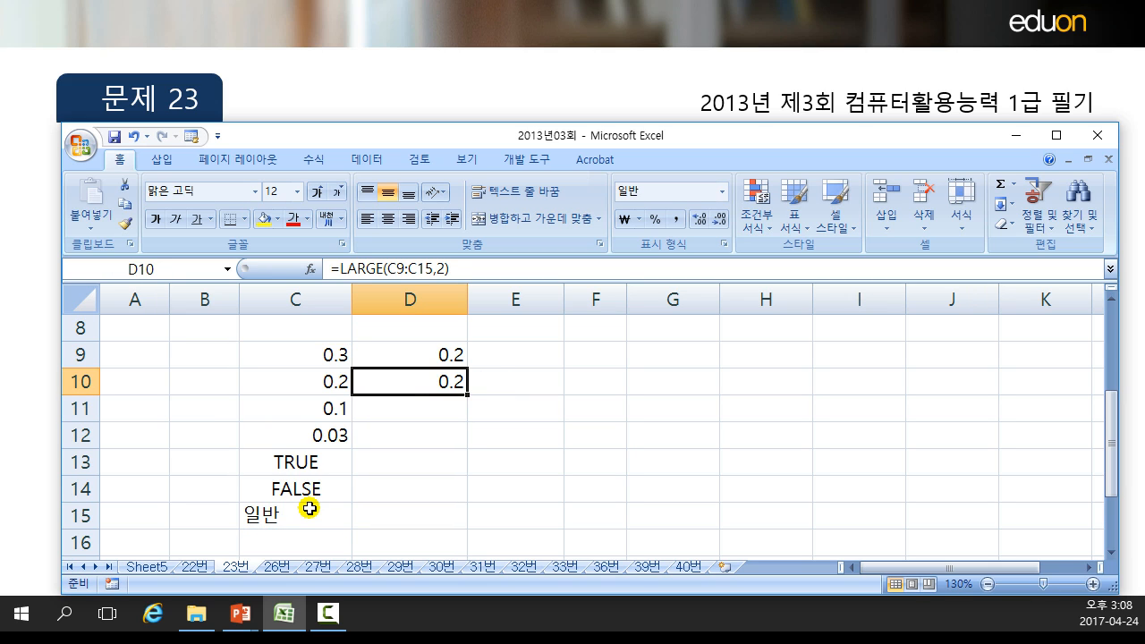
Step: Set the k argument of the LARGE formula in D10 back to 1
{"action": "key", "text": "F2"}
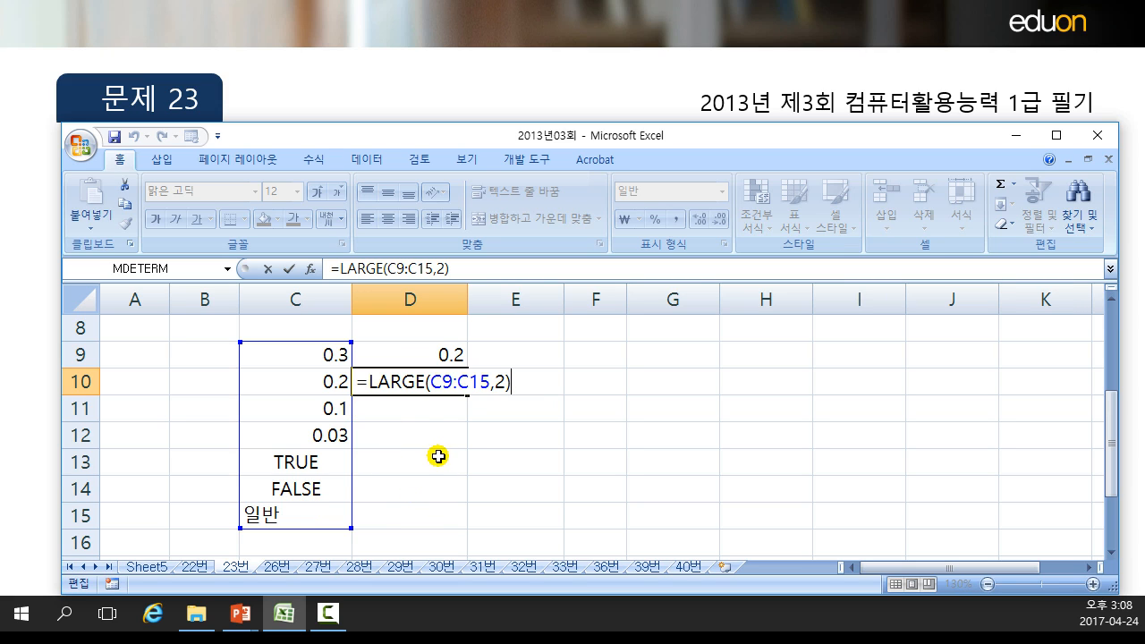
{"action": "left_click", "coordinate": [498, 381]}
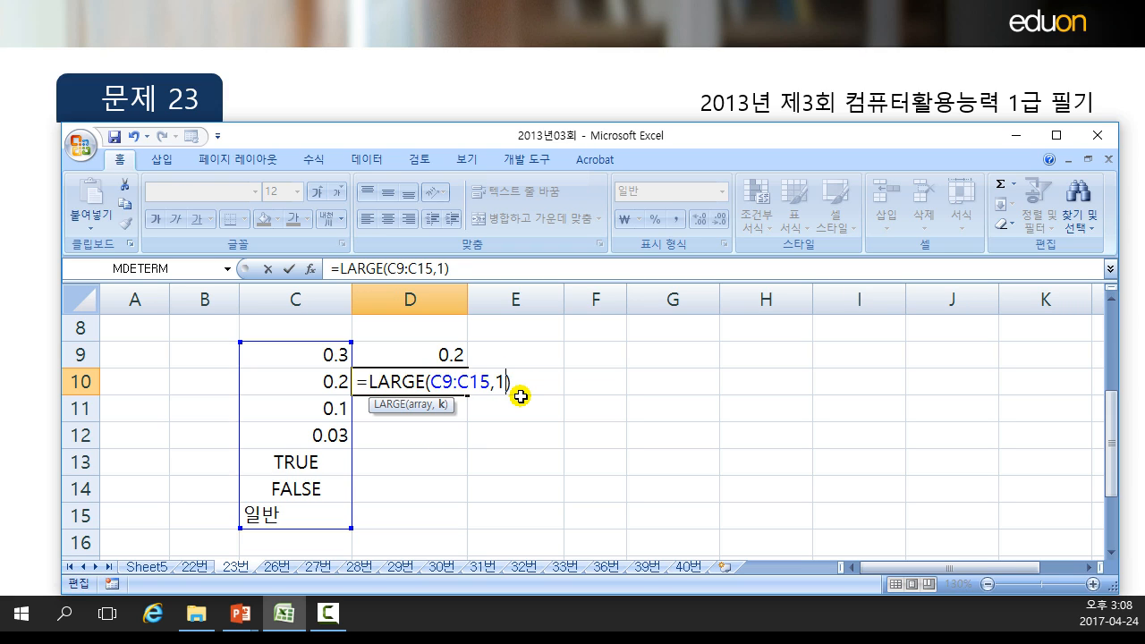
{"action": "key", "text": "Return"}
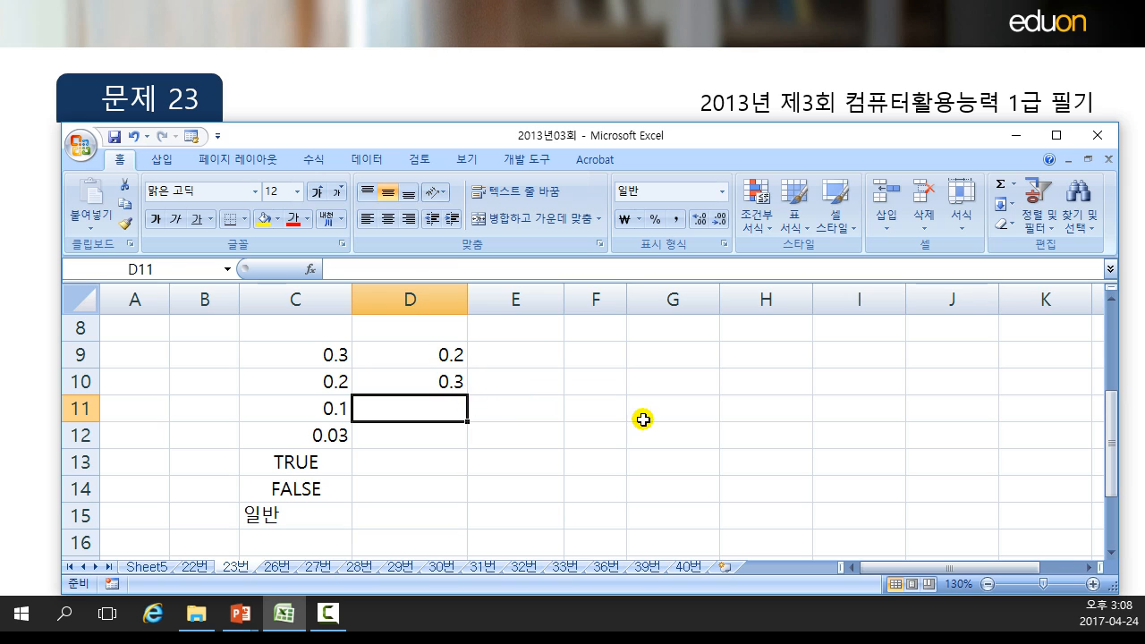
Step: Narrow columns C and D to fit their contents and select cell B2 in the score table
{"action": "scroll", "coordinate": [366, 386], "scroll_direction": "up", "scroll_amount": 3}
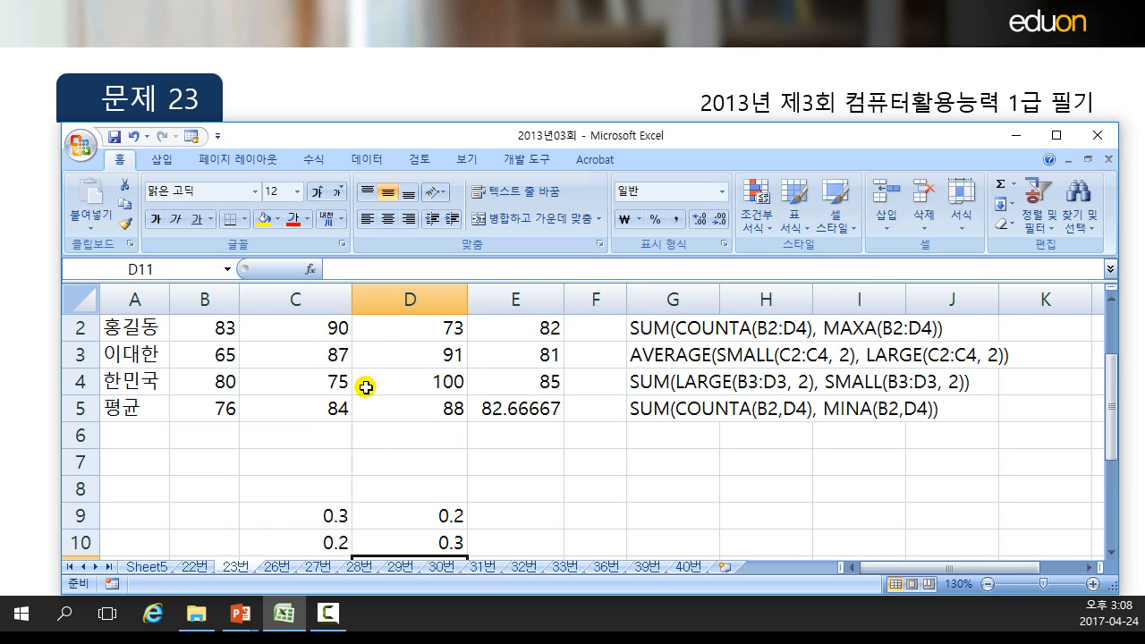
{"action": "left_click", "coordinate": [426, 362]}
{"action": "left_click_drag", "start_coordinate": [295, 299], "coordinate": [297, 322]}
{"action": "left_click", "coordinate": [218, 355]}
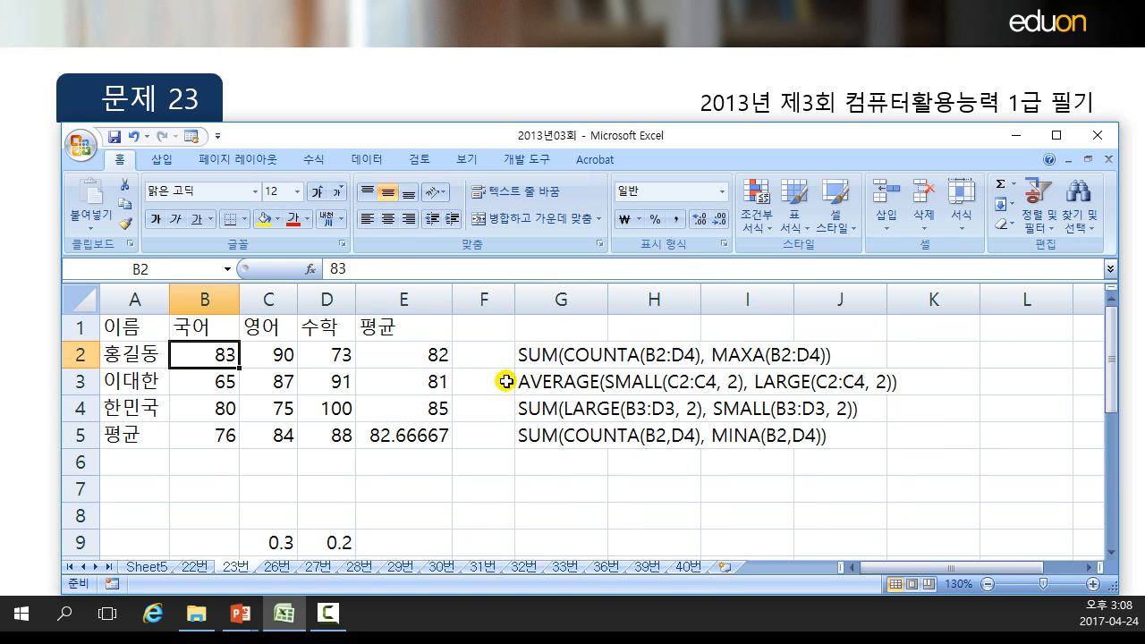
Step: Turn the text in G2 into the formula =SUM(COUNTA(B2:D4), MAXA(B2:D4)) and highlight its COUNTA part
{"action": "double_click", "coordinate": [517, 355]}
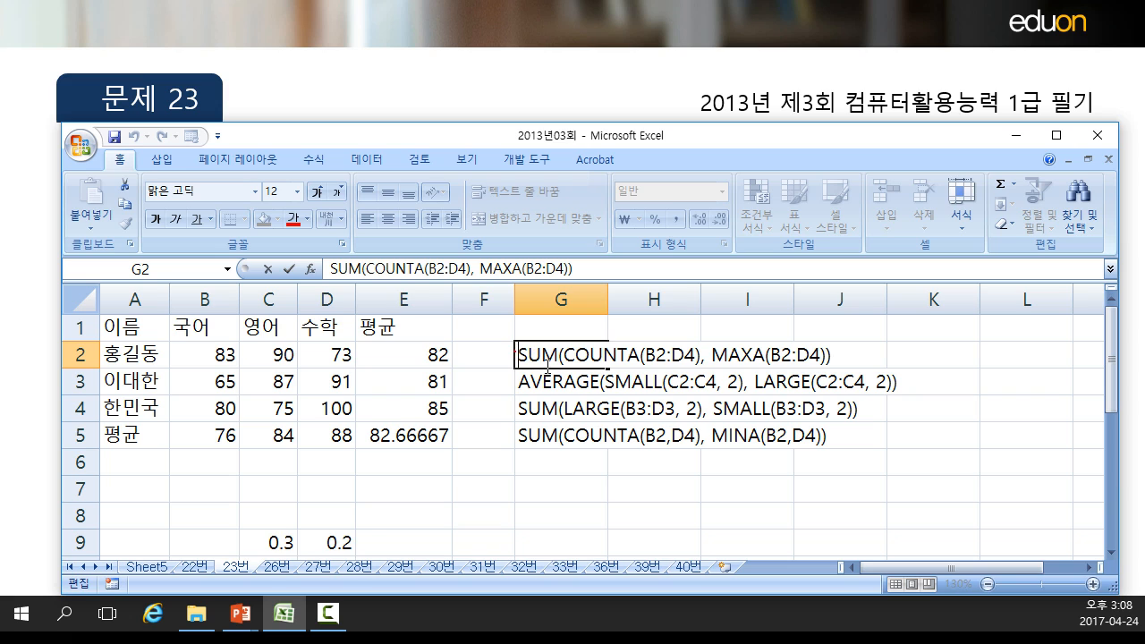
{"action": "type", "text": "="}
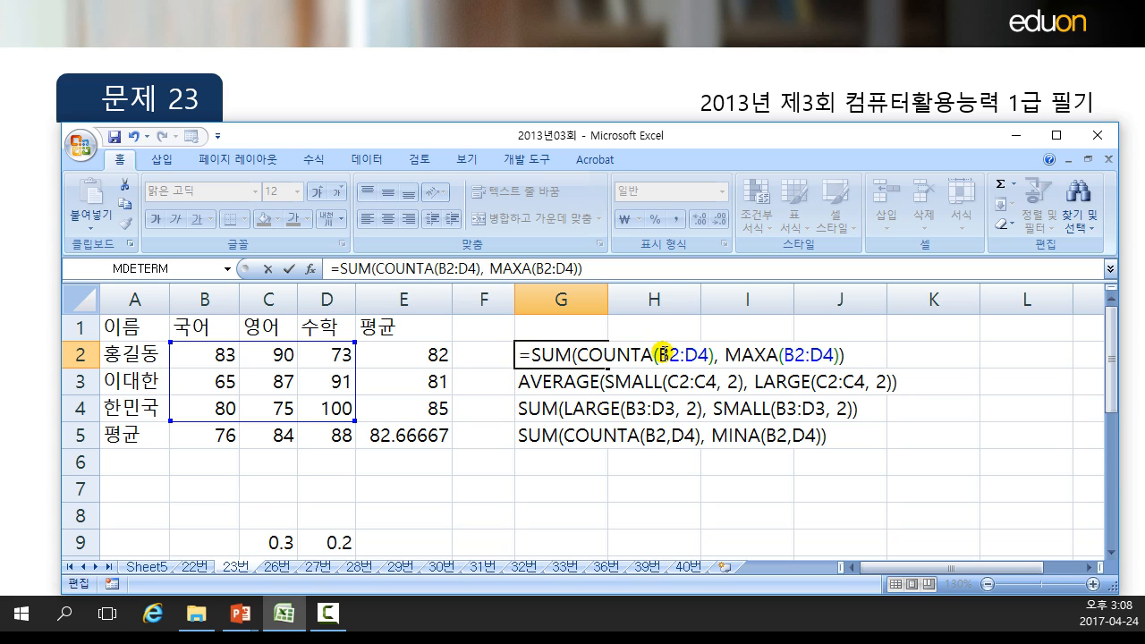
{"action": "left_click_drag", "start_coordinate": [577, 355], "coordinate": [711, 355]}
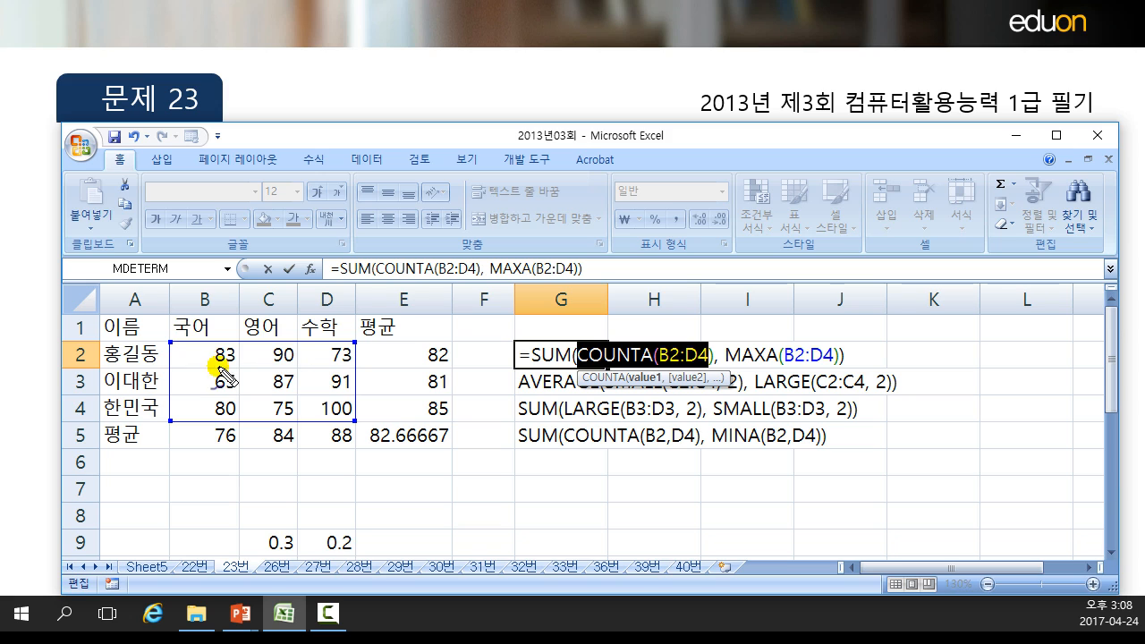
Step: Annotate the G2 formula with the pen: circle 83 and 100, write 9 above COUNTA and 100 above MAXA, and write the sum 109
{"action": "left_click_drag", "start_coordinate": [229, 363], "coordinate": [240, 362]}
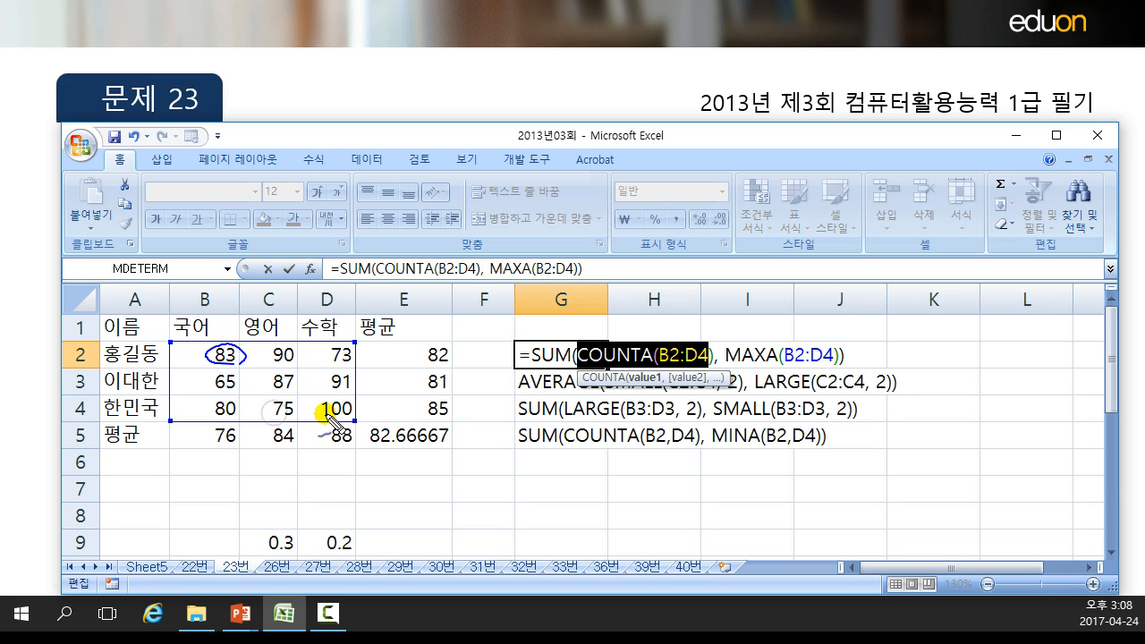
{"action": "mouse_move", "coordinate": [658, 322]}
{"action": "left_mouse_down"}
{"action": "mouse_move", "coordinate": [655, 348]}
{"action": "mouse_move", "coordinate": [678, 338]}
{"action": "left_mouse_up"}
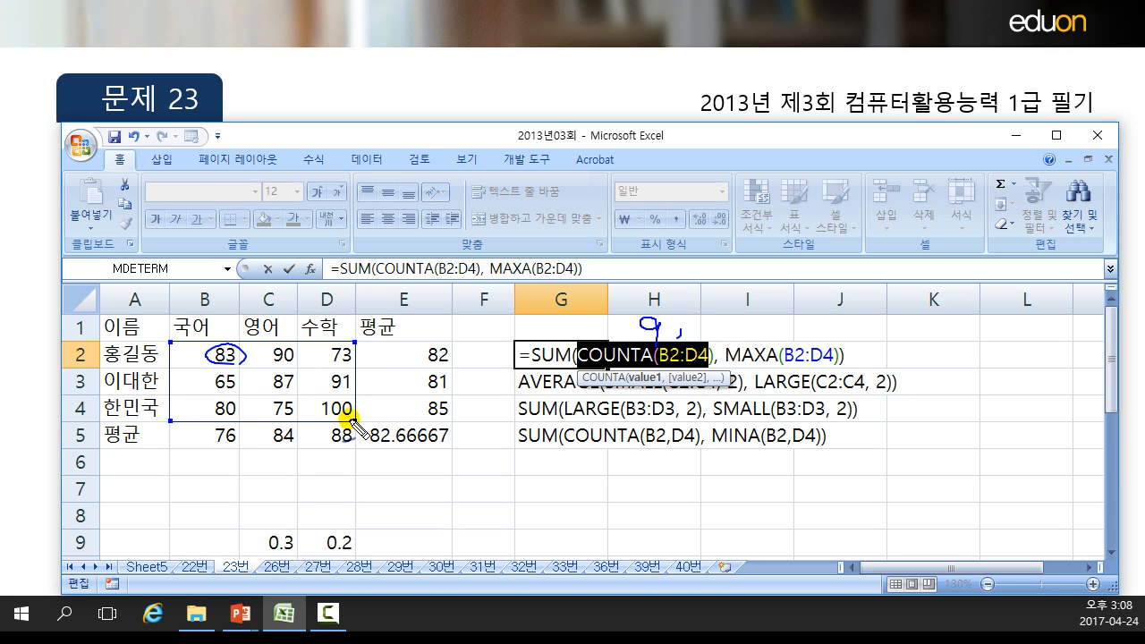
{"action": "mouse_move", "coordinate": [339, 430]}
{"action": "left_mouse_down"}
{"action": "mouse_move", "coordinate": [329, 394]}
{"action": "mouse_move", "coordinate": [360, 413]}
{"action": "left_mouse_up"}
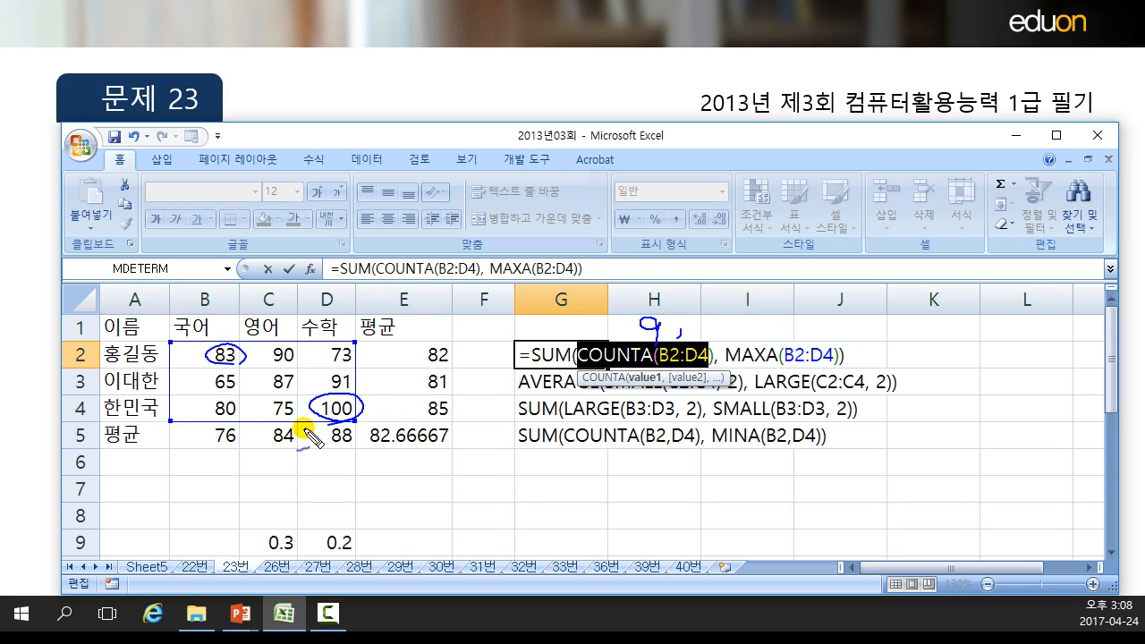
{"action": "left_click_drag", "start_coordinate": [763, 327], "coordinate": [768, 354]}
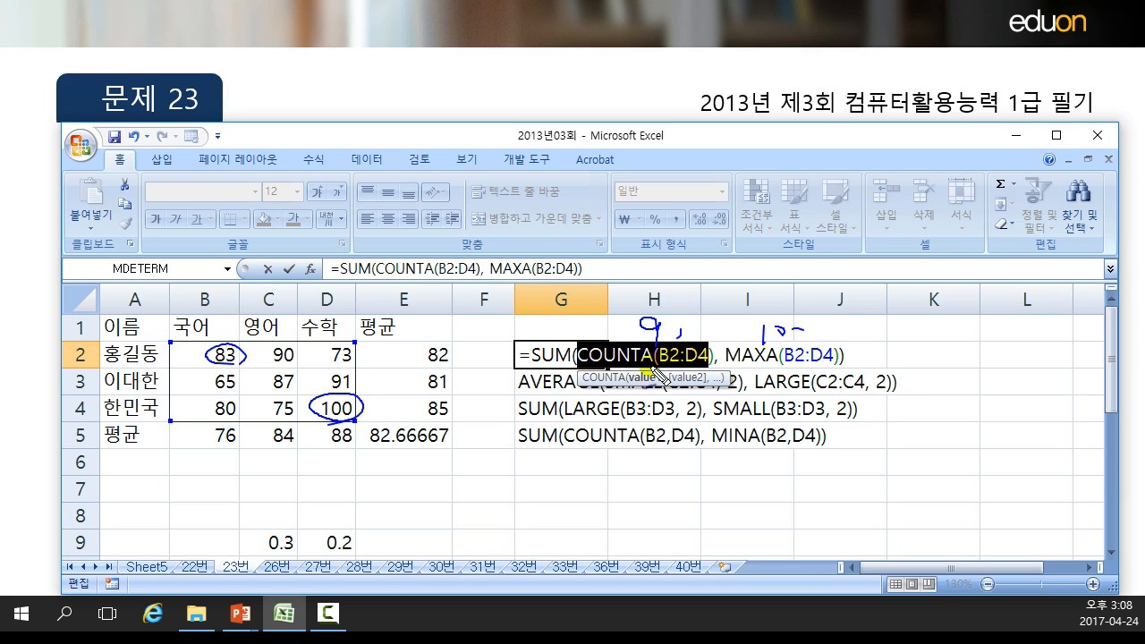
{"action": "mouse_move", "coordinate": [681, 332]}
{"action": "left_mouse_down"}
{"action": "mouse_move", "coordinate": [618, 336]}
{"action": "mouse_move", "coordinate": [681, 329]}
{"action": "left_mouse_up"}
{"action": "mouse_move", "coordinate": [805, 333]}
{"action": "left_mouse_down"}
{"action": "mouse_move", "coordinate": [755, 318]}
{"action": "mouse_move", "coordinate": [810, 343]}
{"action": "left_mouse_up"}
{"action": "mouse_move", "coordinate": [570, 353]}
{"action": "left_mouse_down"}
{"action": "mouse_move", "coordinate": [536, 368]}
{"action": "mouse_move", "coordinate": [530, 345]}
{"action": "left_mouse_up"}
{"action": "left_click_drag", "start_coordinate": [857, 344], "coordinate": [878, 343]}
{"action": "mouse_move", "coordinate": [857, 354]}
{"action": "left_mouse_down"}
{"action": "mouse_move", "coordinate": [930, 352]}
{"action": "mouse_move", "coordinate": [947, 367]}
{"action": "left_mouse_up"}
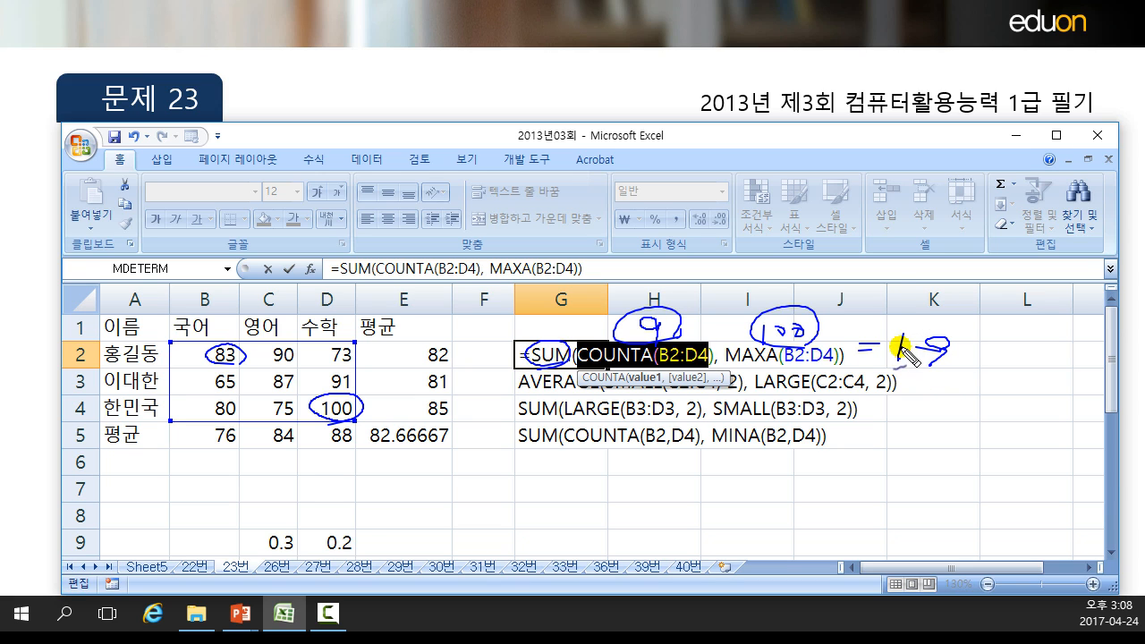
Step: Clear the pen marks and commit the SUM formula in G2
{"action": "key", "text": "Escape"}
{"action": "left_click", "coordinate": [555, 355]}
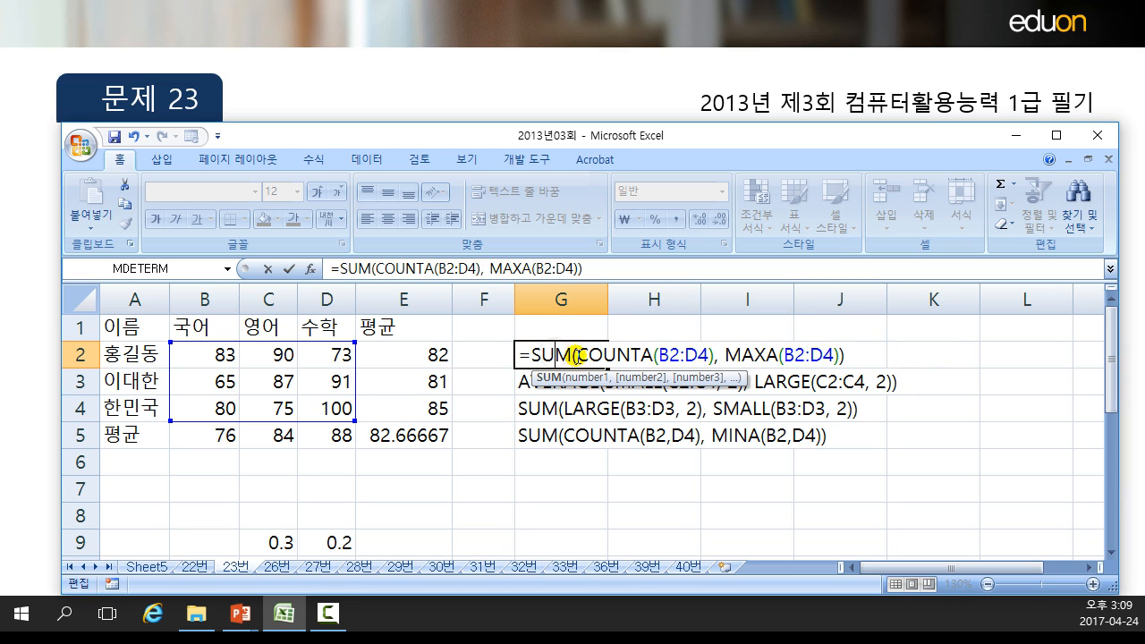
{"action": "key", "text": "Return"}
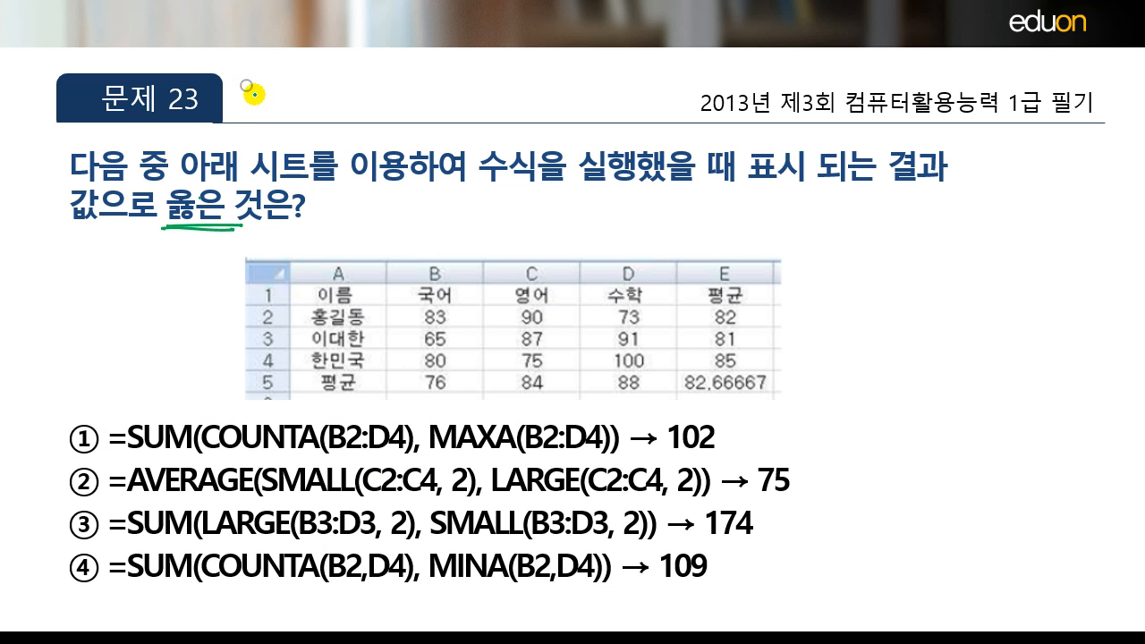
Step: Cross out the result 102 of option 1 on the PowerPoint question slide, and return to the Excel worksheet
{"action": "left_click", "coordinate": [246, 83]}
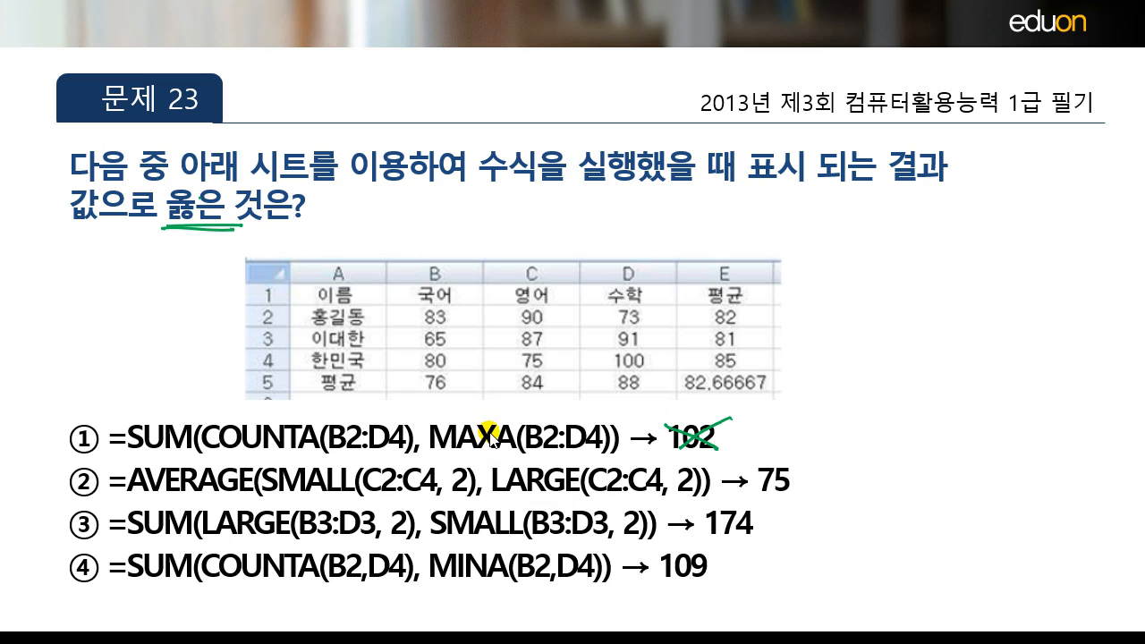
{"action": "key", "text": "alt+Tab"}
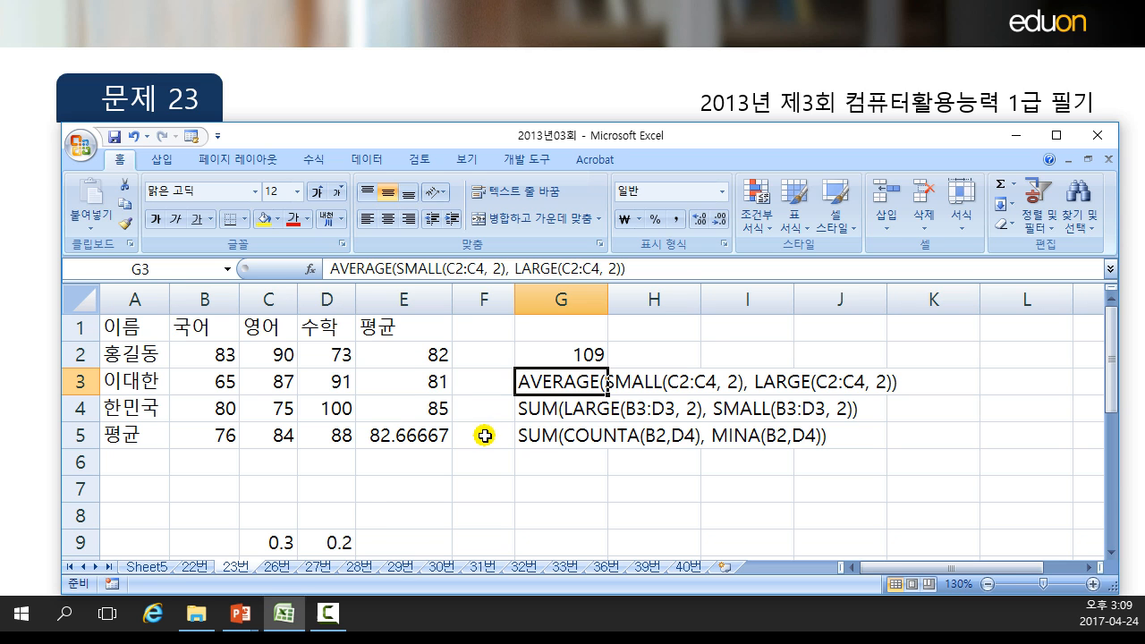
Step: Turn the text in G3 into the formula =AVERAGE(SMALL(C2:C4, 2), LARGE(C2:C4, 2)) and inspect its SMALL arguments
{"action": "double_click", "coordinate": [549, 380]}
{"action": "left_click_drag", "start_coordinate": [549, 380], "coordinate": [511, 380]}
{"action": "key", "text": "Home"}
{"action": "type", "text": "="}
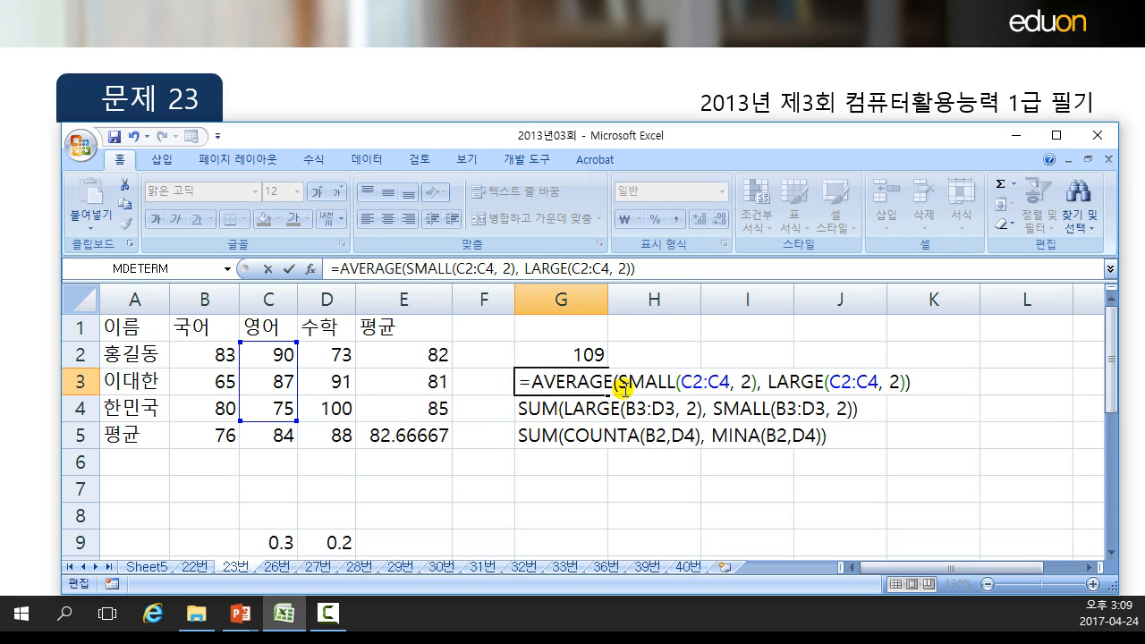
{"action": "left_click_drag", "start_coordinate": [619, 381], "coordinate": [762, 379]}
{"action": "left_click", "coordinate": [703, 383]}
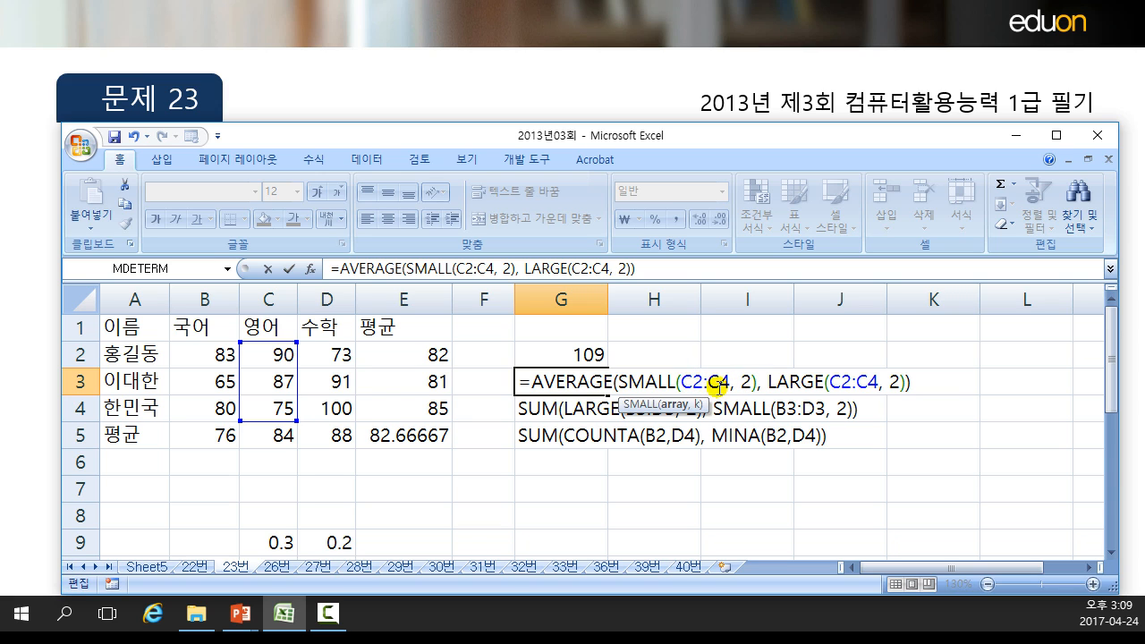
Step: With the pen, rank C2:C4 from smallest to largest, circle the second-ranked 87 and write 87 above SMALL
{"action": "key", "text": "ctrl+shift"}
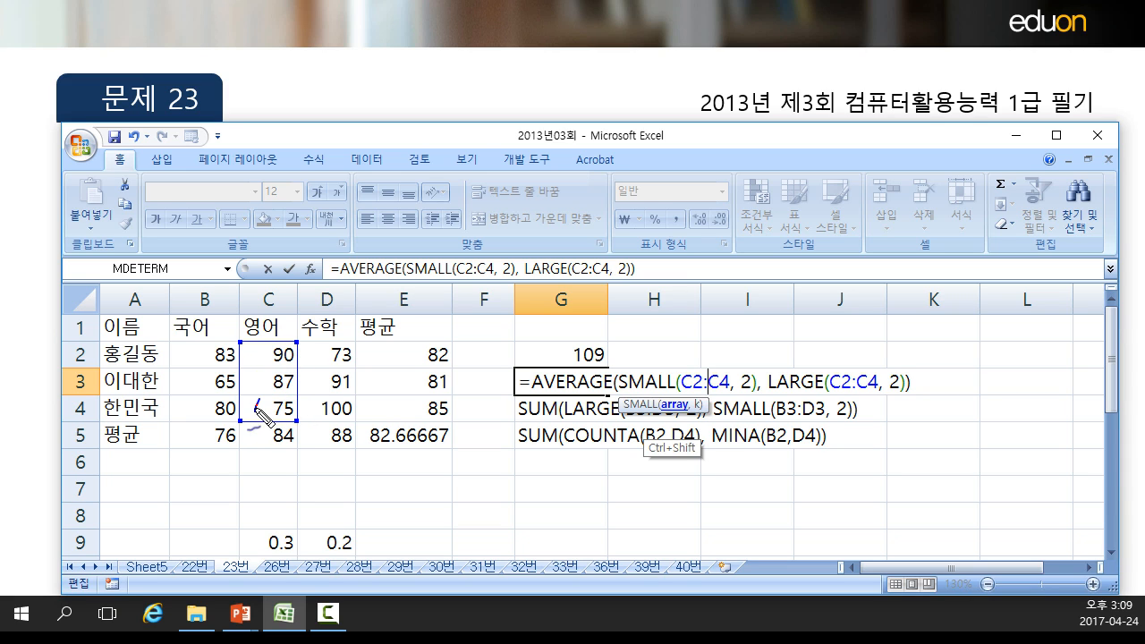
{"action": "mouse_move", "coordinate": [265, 382]}
{"action": "left_mouse_down"}
{"action": "mouse_move", "coordinate": [249, 381]}
{"action": "mouse_move", "coordinate": [261, 384]}
{"action": "mouse_move", "coordinate": [252, 344]}
{"action": "left_mouse_up"}
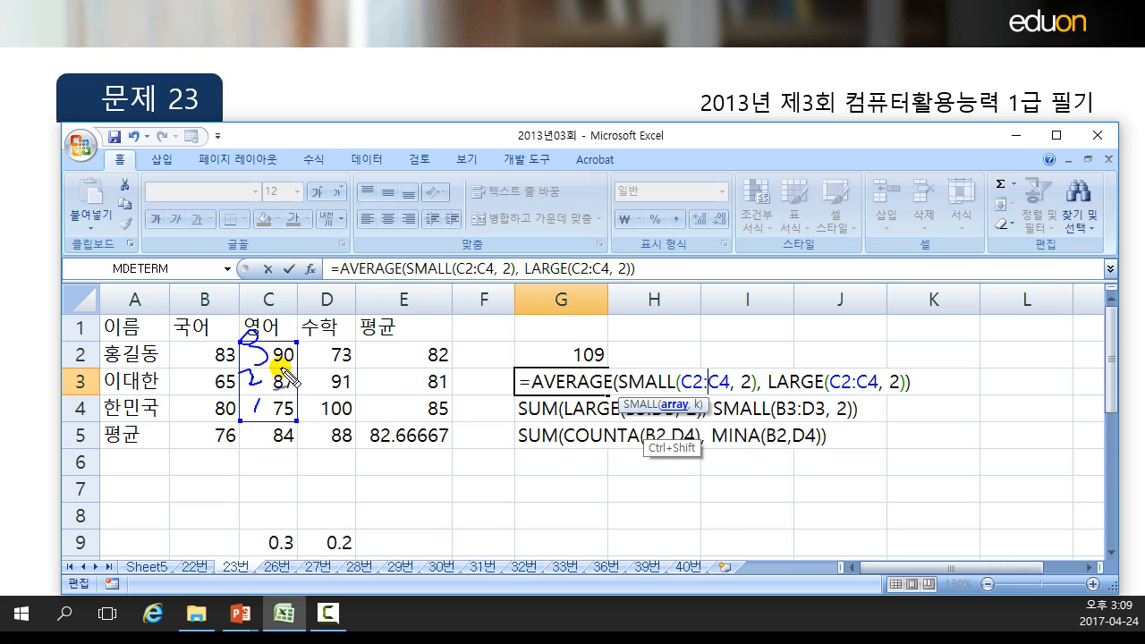
{"action": "mouse_move", "coordinate": [307, 391]}
{"action": "left_mouse_down"}
{"action": "mouse_move", "coordinate": [240, 392]}
{"action": "mouse_move", "coordinate": [313, 377]}
{"action": "mouse_move", "coordinate": [306, 392]}
{"action": "left_mouse_up"}
{"action": "left_click_drag", "start_coordinate": [689, 349], "coordinate": [698, 368]}
Step: With the pen, underline LARGE, rank C2:C4 from largest to smallest, write 87 above LARGE and underline AVERAGE
{"action": "left_click_drag", "start_coordinate": [786, 391], "coordinate": [910, 390]}
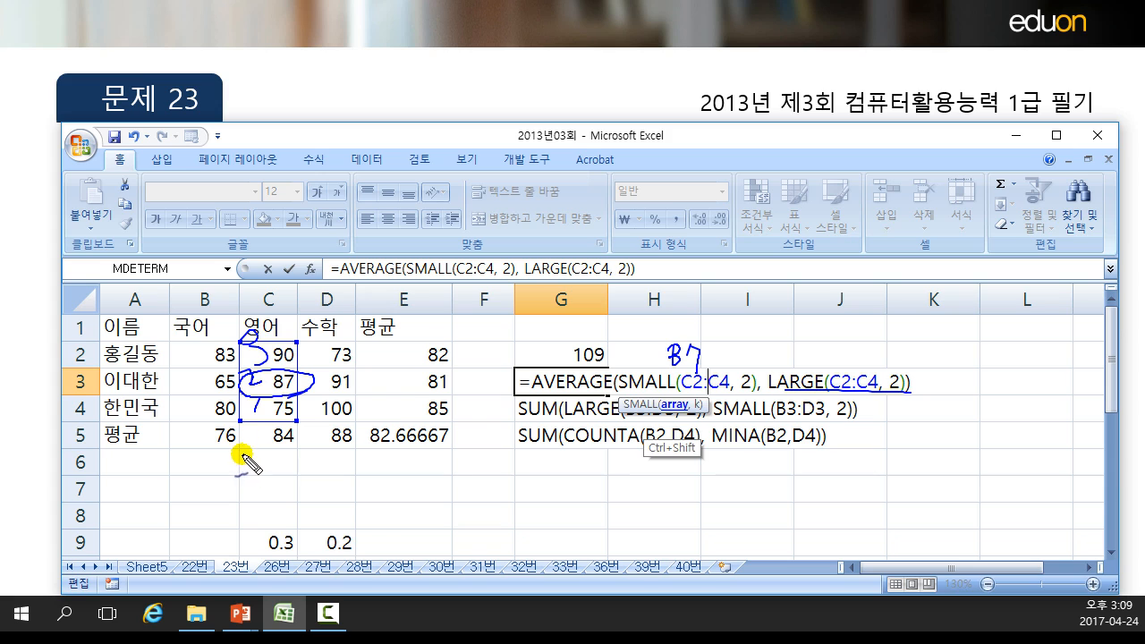
{"action": "mouse_move", "coordinate": [298, 356]}
{"action": "left_mouse_down"}
{"action": "mouse_move", "coordinate": [351, 354]}
{"action": "mouse_move", "coordinate": [356, 384]}
{"action": "mouse_move", "coordinate": [356, 370]}
{"action": "left_mouse_up"}
{"action": "mouse_move", "coordinate": [290, 408]}
{"action": "left_mouse_down"}
{"action": "mouse_move", "coordinate": [370, 406]}
{"action": "mouse_move", "coordinate": [358, 404]}
{"action": "left_mouse_up"}
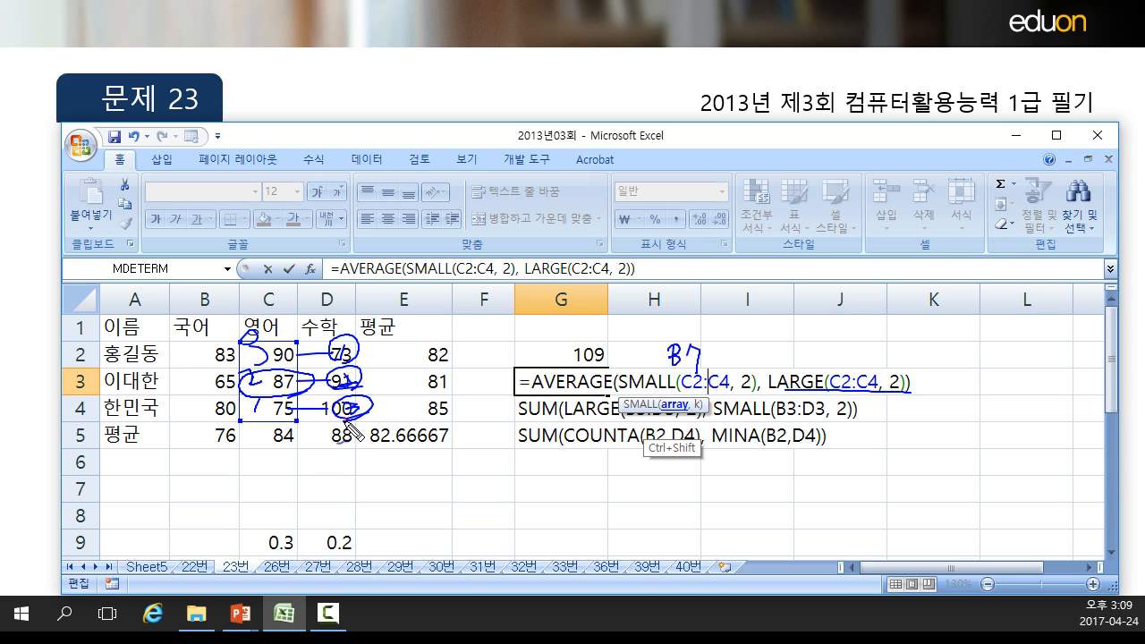
{"action": "left_click_drag", "start_coordinate": [266, 391], "coordinate": [309, 400]}
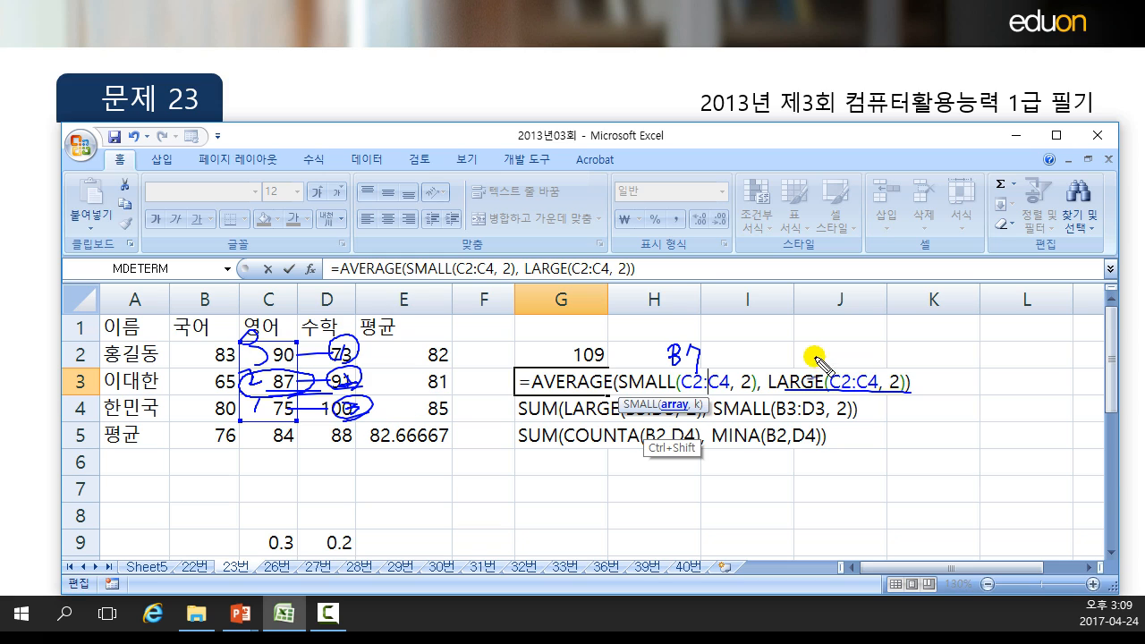
{"action": "left_click_drag", "start_coordinate": [821, 349], "coordinate": [815, 363]}
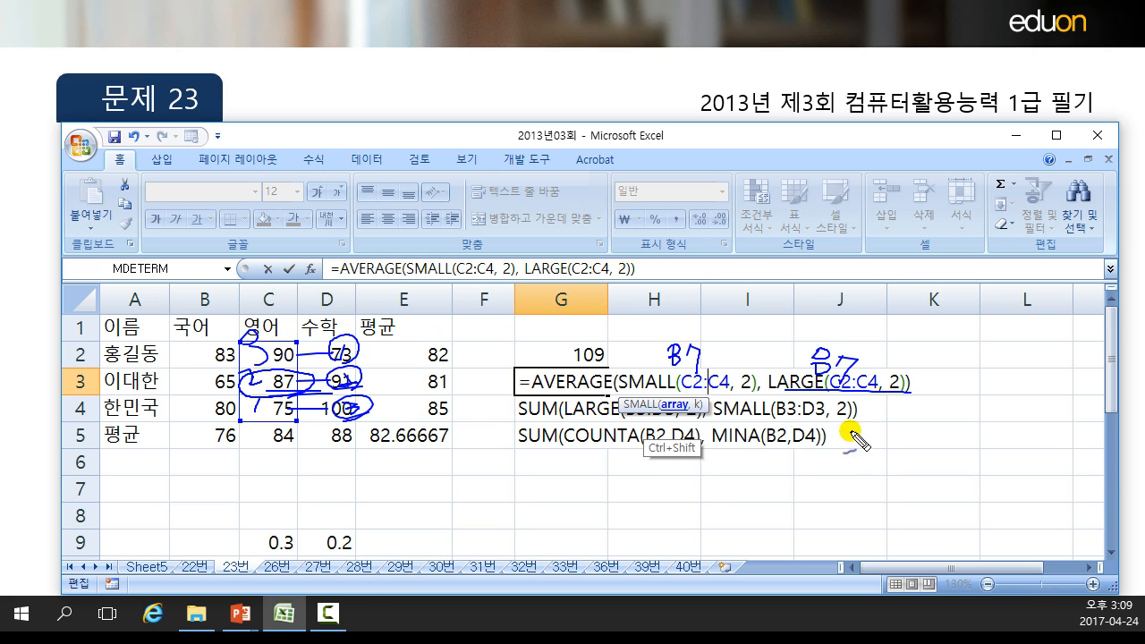
{"action": "left_click_drag", "start_coordinate": [533, 392], "coordinate": [614, 390]}
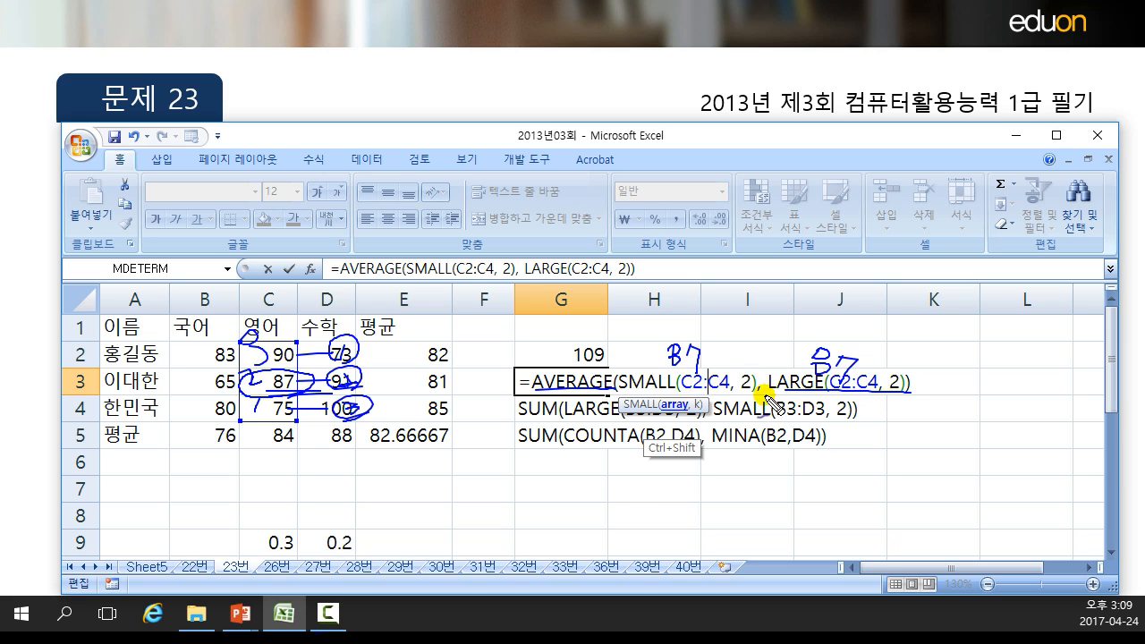
Step: Clear the pen marks, commit the AVERAGE formula in G3 and reselect that cell
{"action": "key", "text": "ctrl+shift+d"}
{"action": "left_click", "coordinate": [705, 380]}
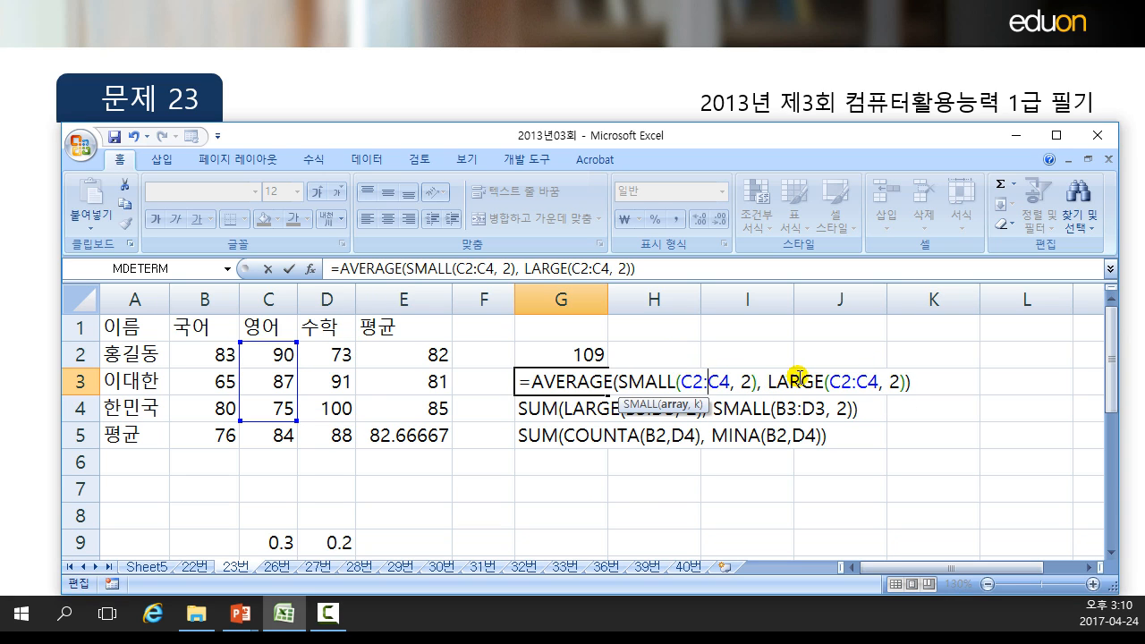
{"action": "left_click", "coordinate": [794, 379]}
{"action": "key", "text": "Return"}
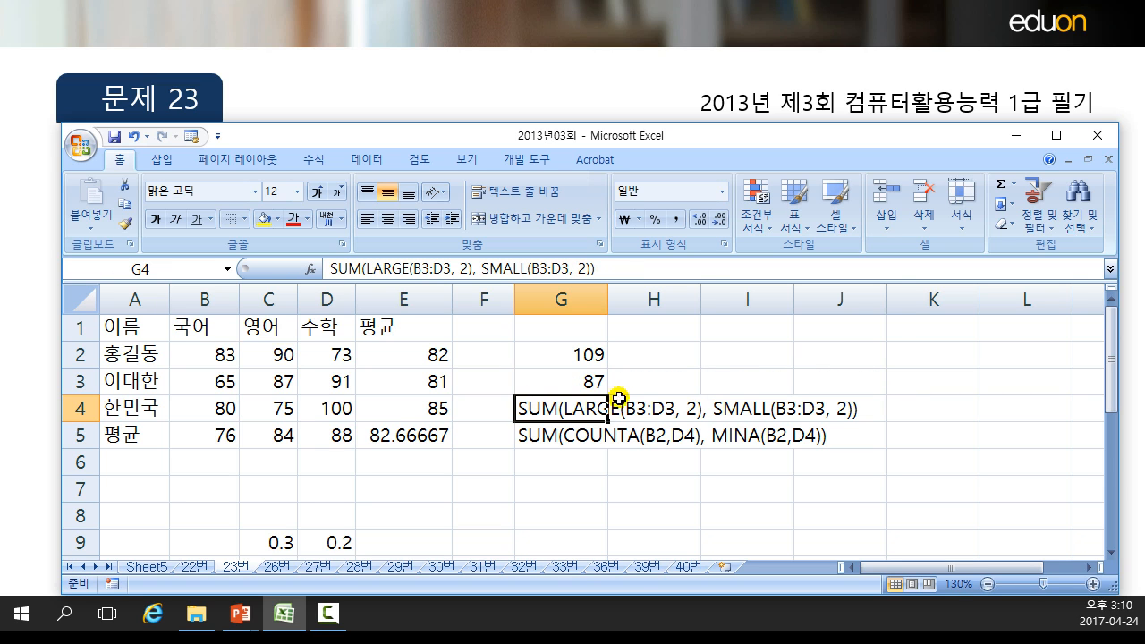
{"action": "left_click", "coordinate": [582, 385]}
Step: Cross out the result 75 of option 2 on the PowerPoint question slide, and switch back to the Excel worksheet
{"action": "left_click", "coordinate": [291, 98]}
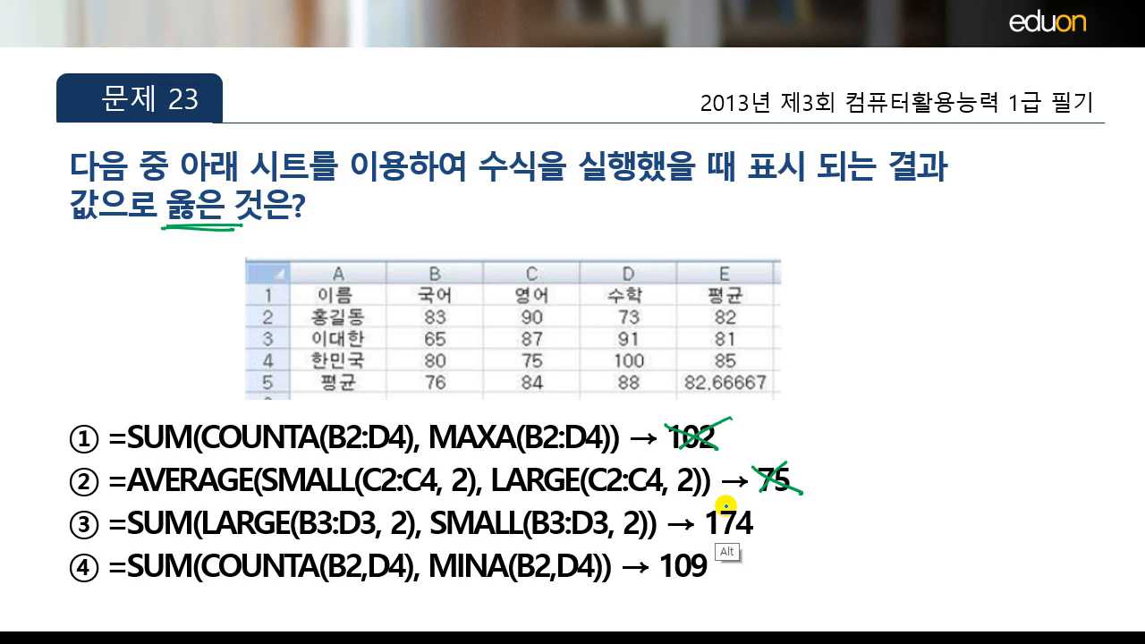
{"action": "key", "text": "alt+Tab"}
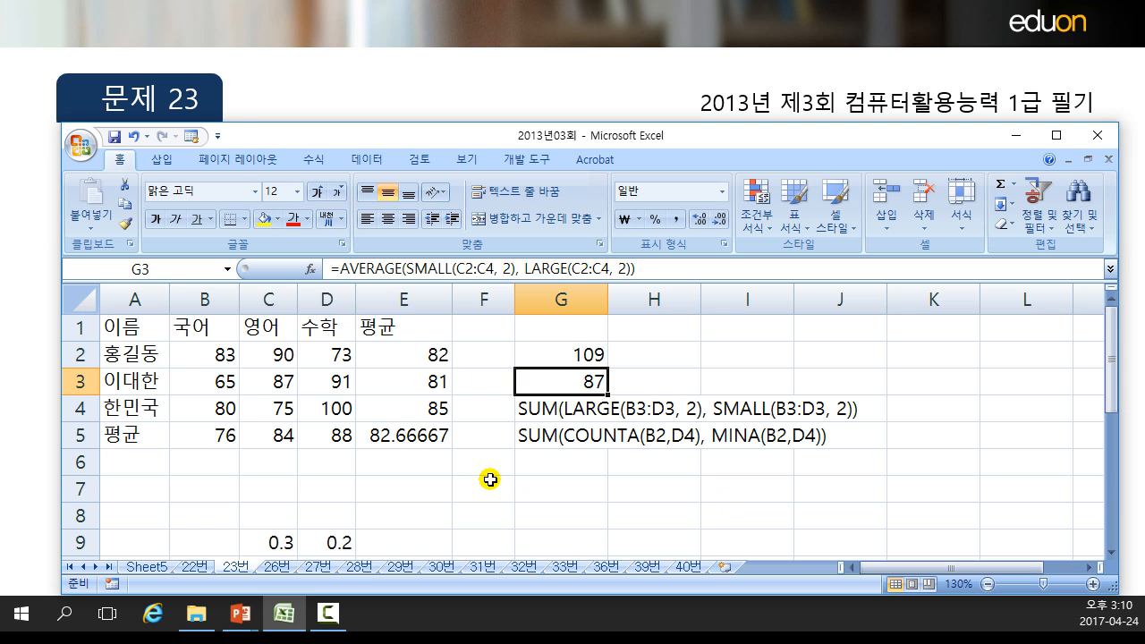
Step: Turn the text in G4 into the formula =SUM(LARGE(B3:D3, 2), SMALL(B3:D3, 2)) and highlight its LARGE part for explanation
{"action": "double_click", "coordinate": [535, 407]}
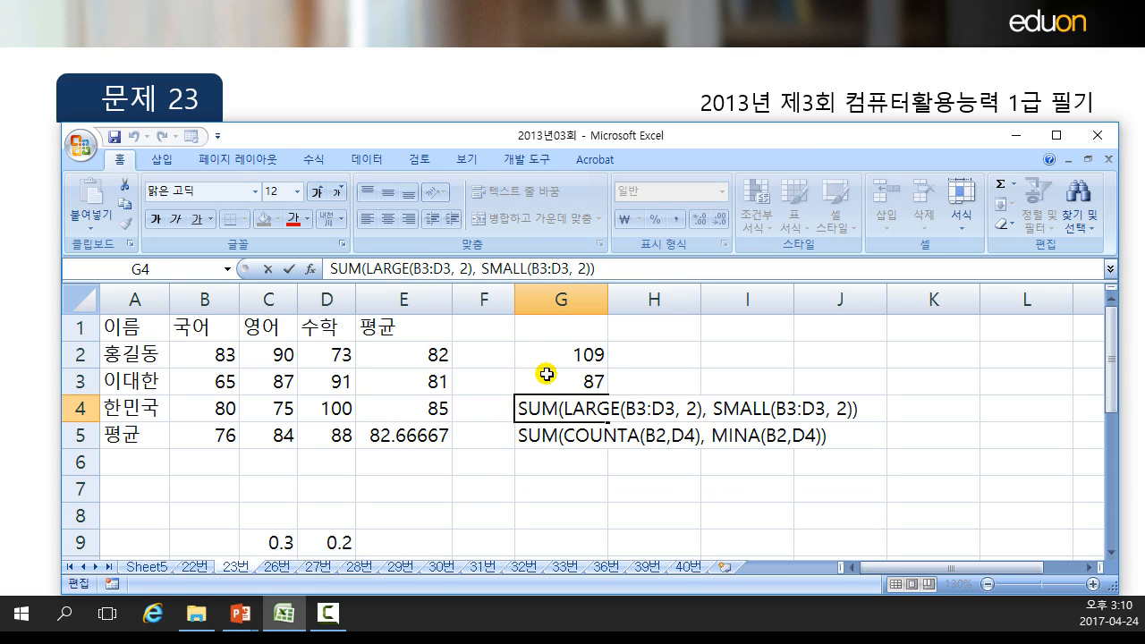
{"action": "type", "text": "="}
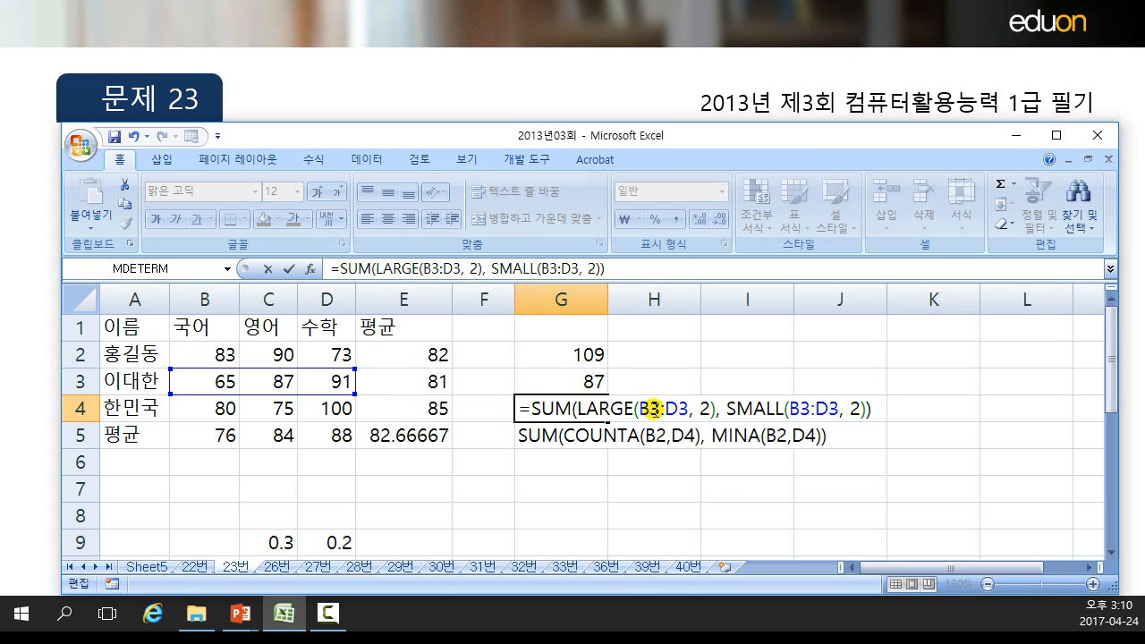
{"action": "left_click_drag", "start_coordinate": [638, 408], "coordinate": [689, 407]}
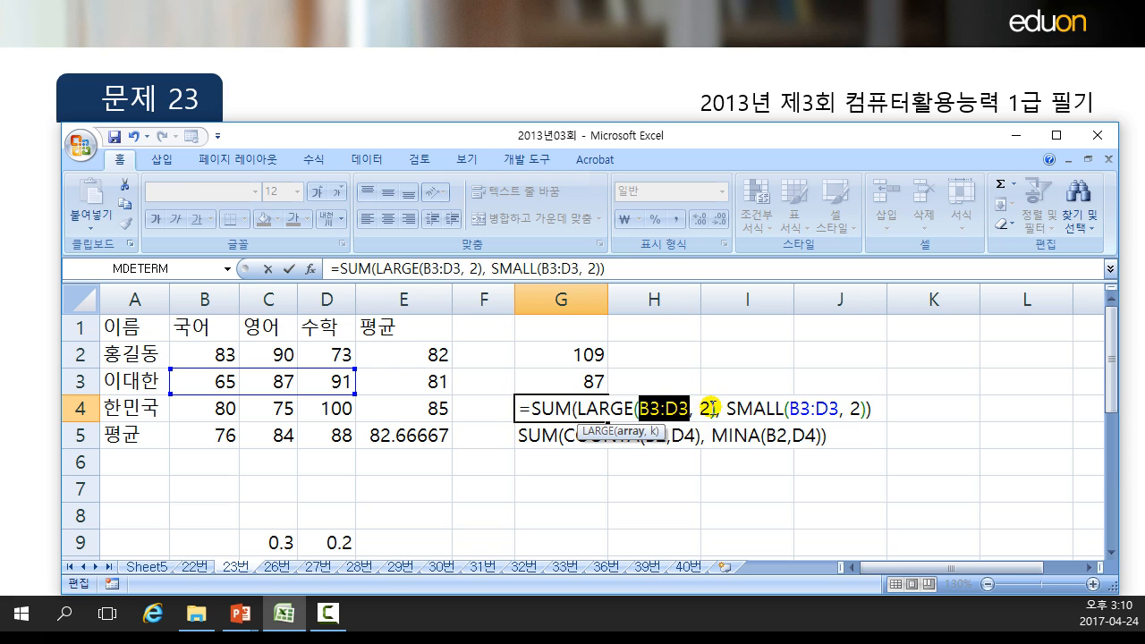
{"action": "left_click_drag", "start_coordinate": [579, 408], "coordinate": [719, 407]}
Step: With the pen, rank B3:D3 from largest to smallest, circle the second-ranked 87 and write 87 above LARGE
{"action": "key", "text": "ctrl+shift+d"}
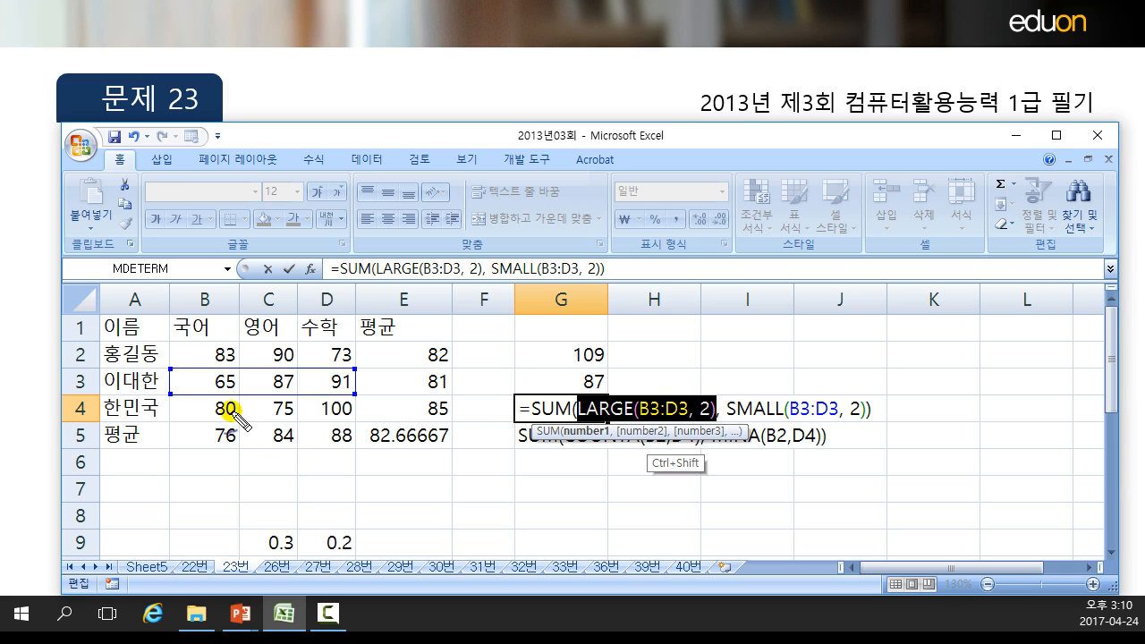
{"action": "left_click_drag", "start_coordinate": [323, 358], "coordinate": [322, 358]}
{"action": "mouse_move", "coordinate": [264, 399]}
{"action": "left_mouse_down"}
{"action": "mouse_move", "coordinate": [257, 379]}
{"action": "mouse_move", "coordinate": [275, 391]}
{"action": "mouse_move", "coordinate": [267, 367]}
{"action": "mouse_move", "coordinate": [258, 390]}
{"action": "mouse_move", "coordinate": [199, 385]}
{"action": "mouse_move", "coordinate": [275, 408]}
{"action": "mouse_move", "coordinate": [260, 368]}
{"action": "left_mouse_up"}
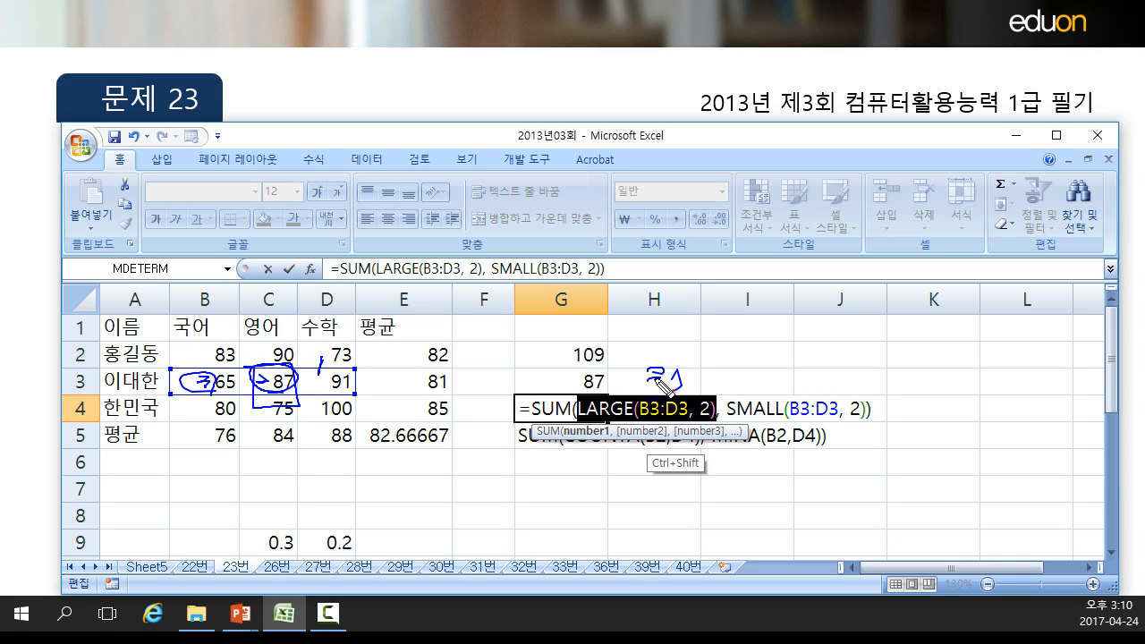
Step: With the pen, rank B3:D3 from smallest to largest, circle rank 2, write 87 above SMALL and put a plus sign between both values
{"action": "left_click_drag", "start_coordinate": [828, 436], "coordinate": [844, 424]}
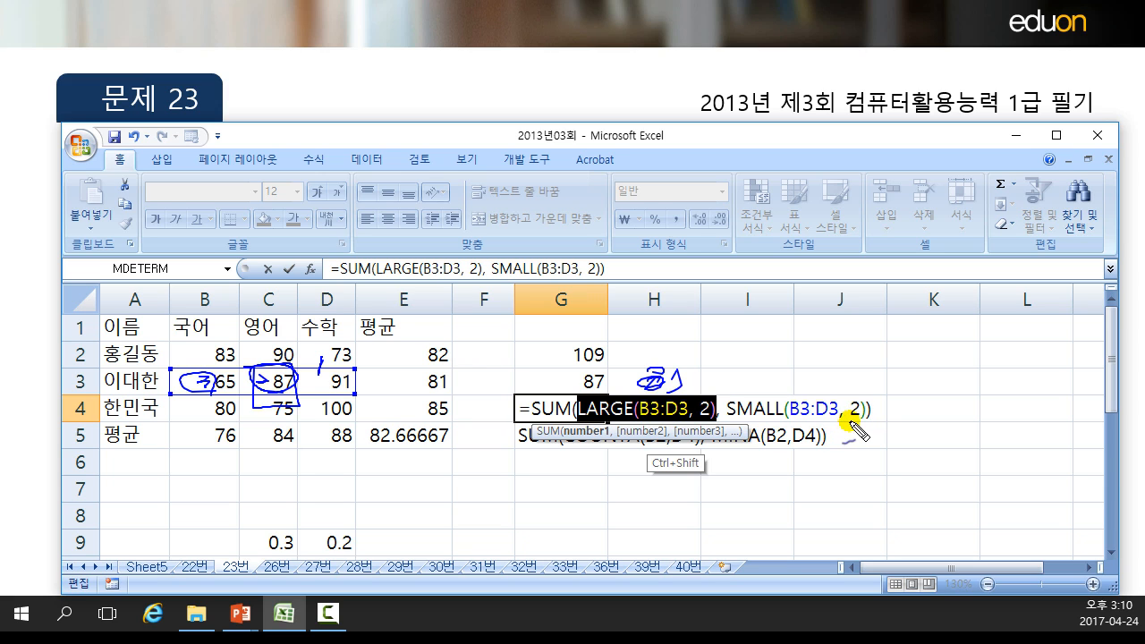
{"action": "left_click_drag", "start_coordinate": [214, 379], "coordinate": [193, 417]}
{"action": "left_click_drag", "start_coordinate": [190, 431], "coordinate": [203, 428]}
{"action": "left_click_drag", "start_coordinate": [277, 394], "coordinate": [266, 424]}
{"action": "mouse_move", "coordinate": [257, 441]}
{"action": "left_mouse_down"}
{"action": "mouse_move", "coordinate": [270, 439]}
{"action": "mouse_move", "coordinate": [266, 449]}
{"action": "left_mouse_up"}
{"action": "left_click_drag", "start_coordinate": [353, 386], "coordinate": [332, 439]}
{"action": "mouse_move", "coordinate": [315, 438]}
{"action": "left_mouse_down"}
{"action": "mouse_move", "coordinate": [328, 434]}
{"action": "mouse_move", "coordinate": [323, 457]}
{"action": "mouse_move", "coordinate": [265, 425]}
{"action": "mouse_move", "coordinate": [258, 469]}
{"action": "left_mouse_up"}
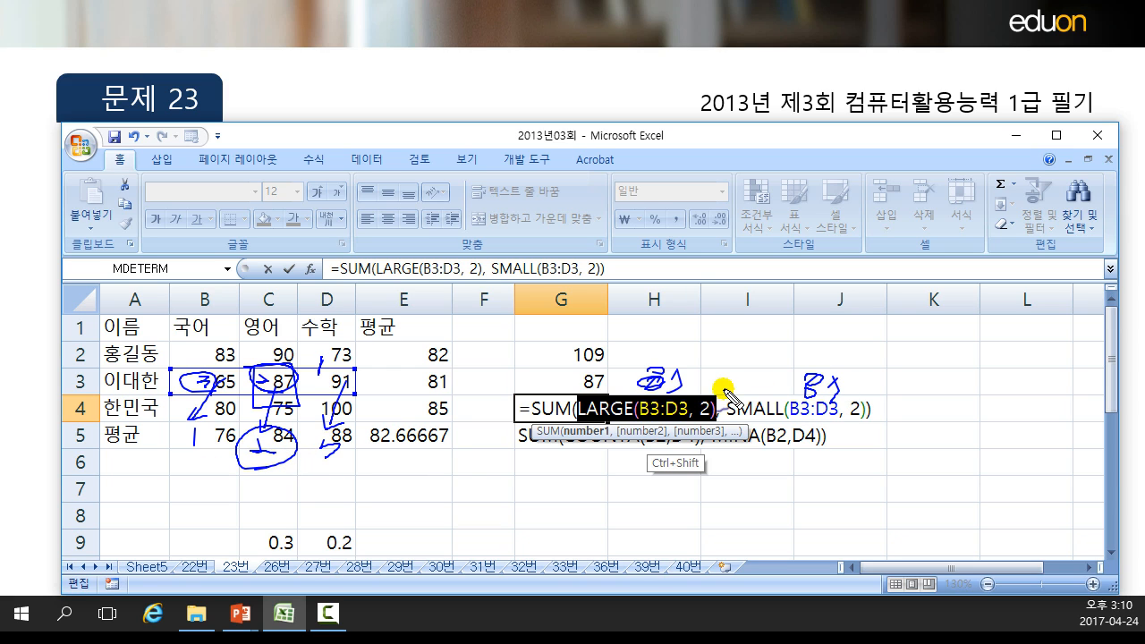
{"action": "mouse_move", "coordinate": [707, 379]}
{"action": "left_mouse_down"}
{"action": "mouse_move", "coordinate": [737, 379]}
{"action": "mouse_move", "coordinate": [721, 387]}
{"action": "left_mouse_up"}
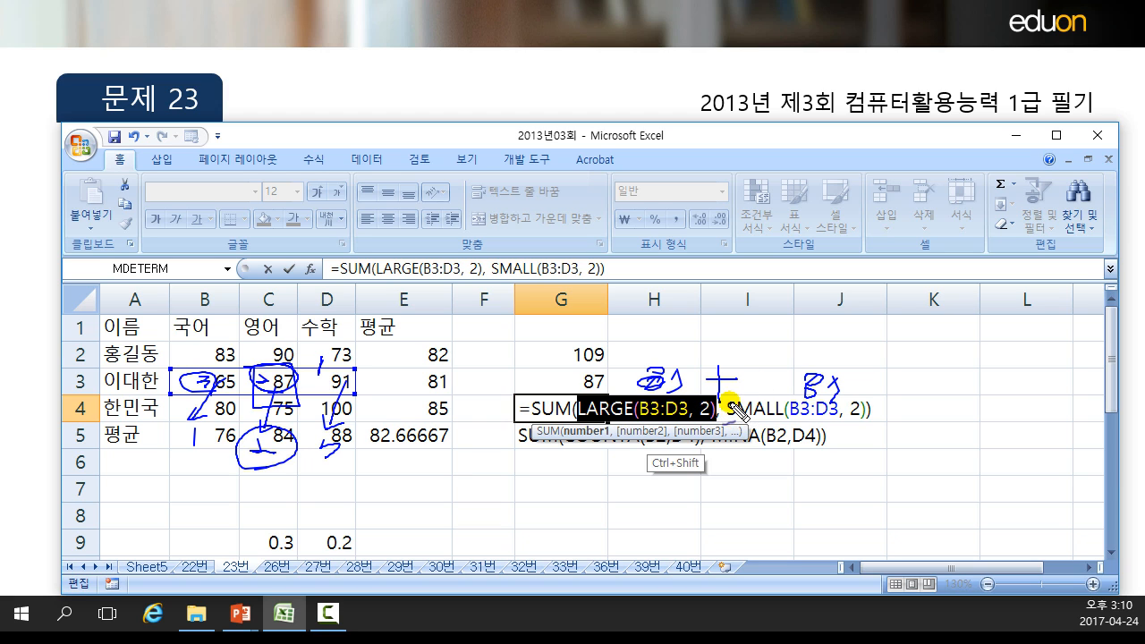
Step: Clear the pen marks, commit the SUM formula in G4 and reselect that cell
{"action": "key", "text": "Escape"}
{"action": "left_click", "coordinate": [568, 411]}
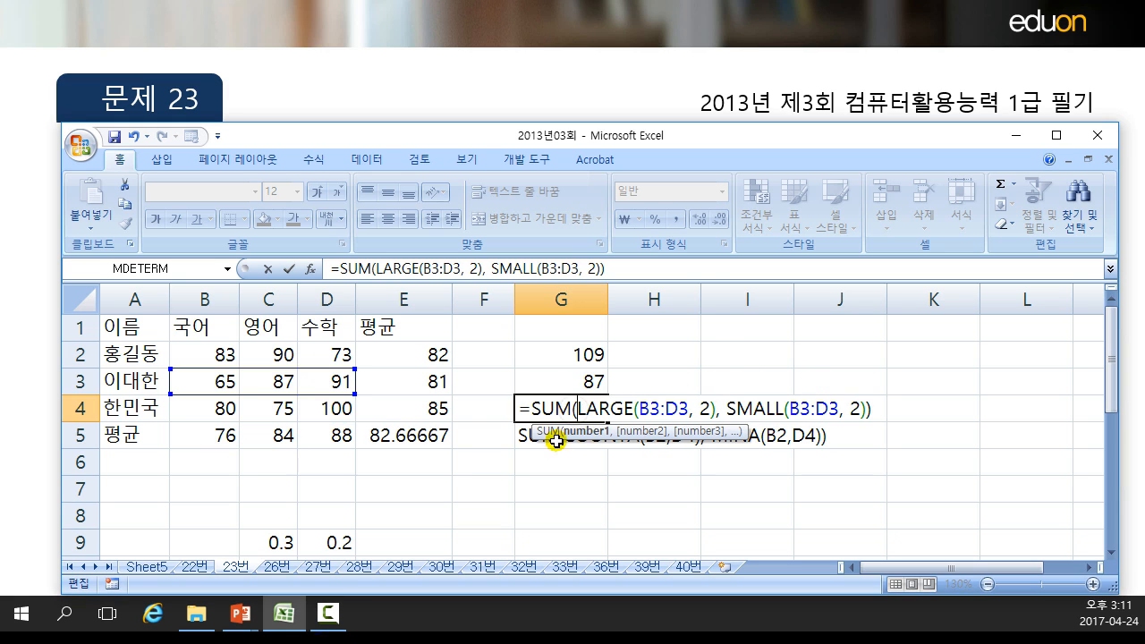
{"action": "key", "text": "Return"}
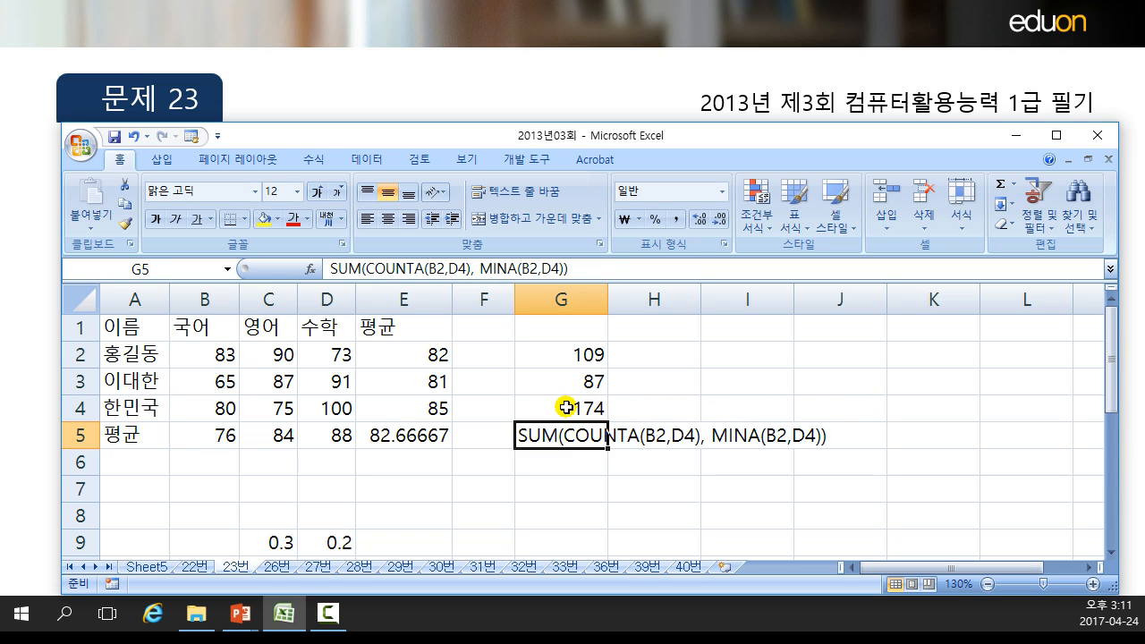
{"action": "left_click", "coordinate": [566, 407]}
Step: On the PowerPoint question slide, underline 174 and reveal the check mark on option 3, and switch back to the Excel worksheet
{"action": "left_click", "coordinate": [220, 88]}
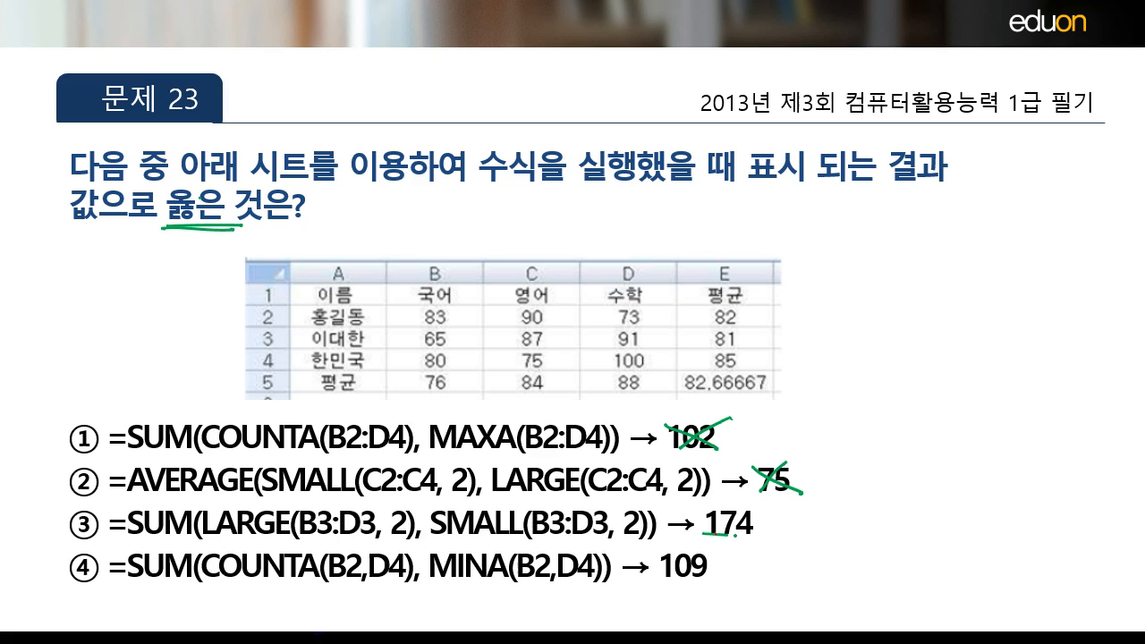
{"action": "key", "text": "Right"}
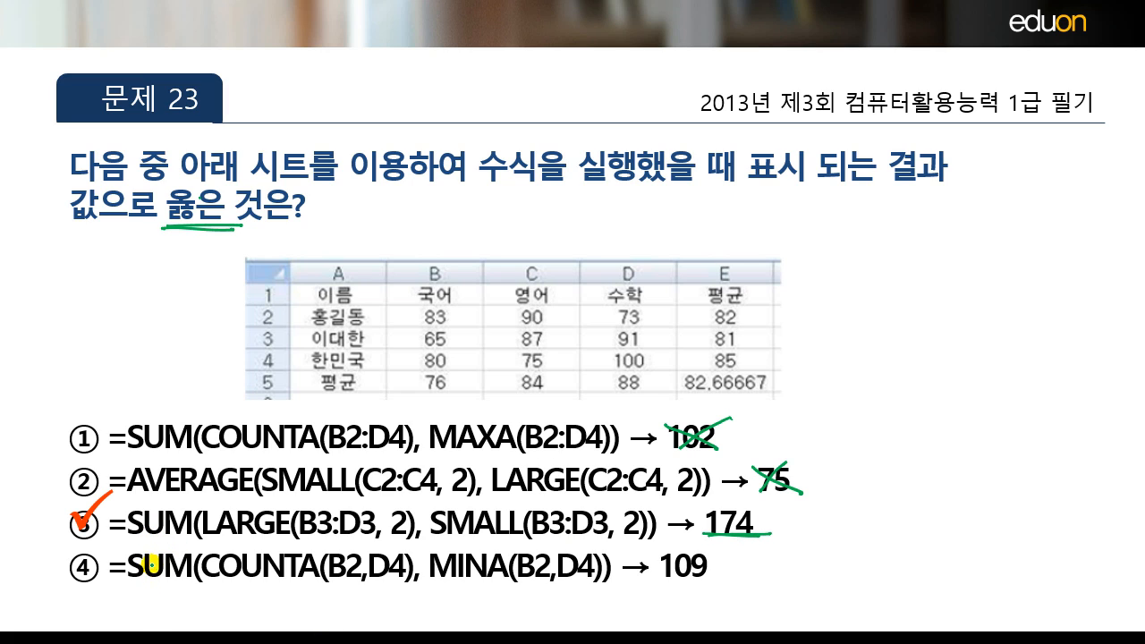
{"action": "key", "text": "alt+Tab"}
Step: Turn the text in G5 into the formula =SUM(COUNTA(B2,D4), MINA(B2,D4)) and place the cursor in its COUNTA arguments
{"action": "left_click", "coordinate": [544, 433]}
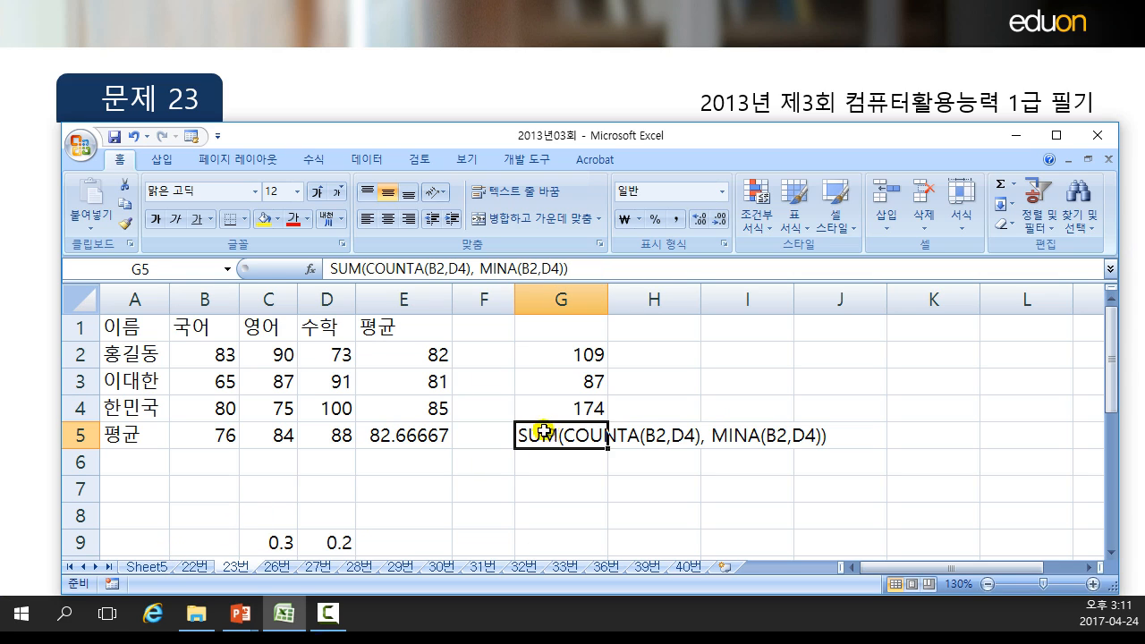
{"action": "double_click", "coordinate": [543, 432]}
{"action": "left_click", "coordinate": [530, 433]}
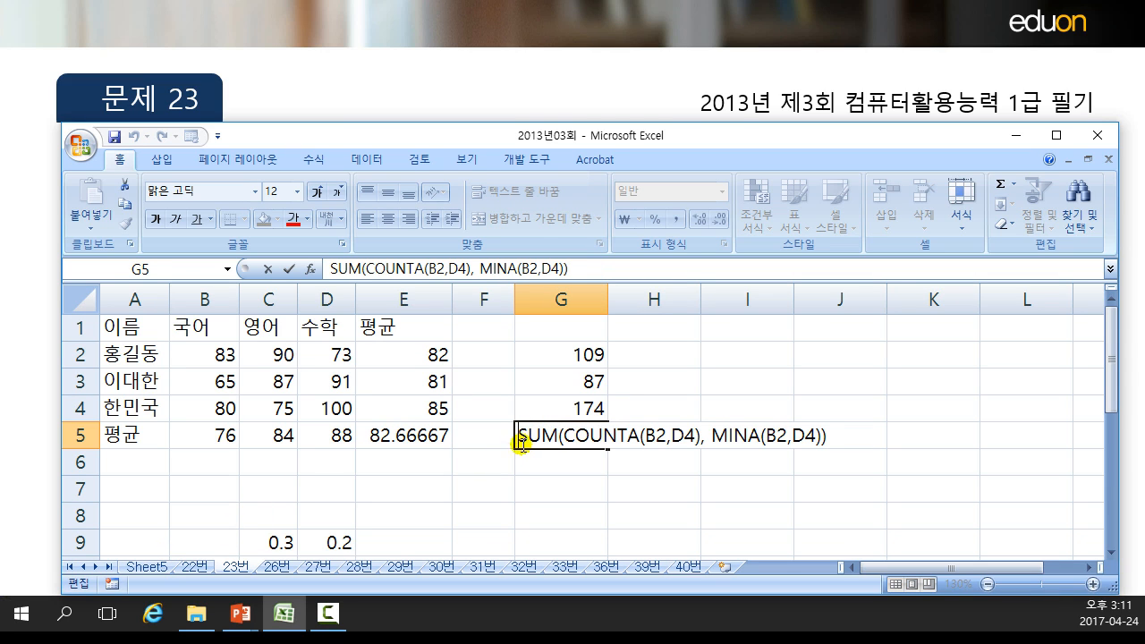
{"action": "type", "text": "="}
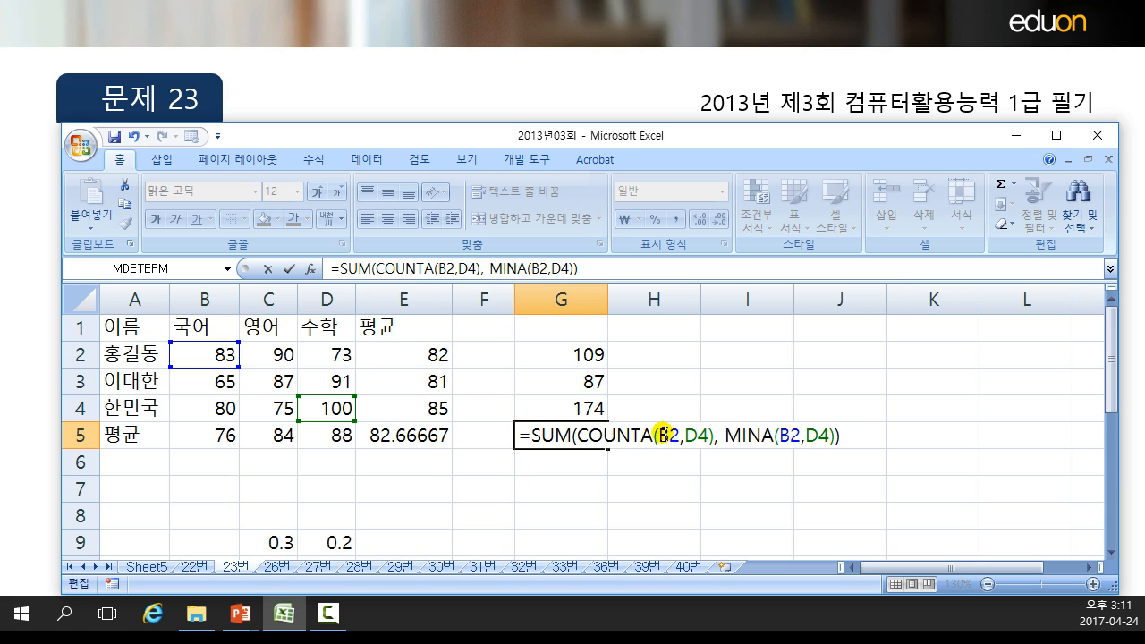
{"action": "left_click", "coordinate": [666, 434]}
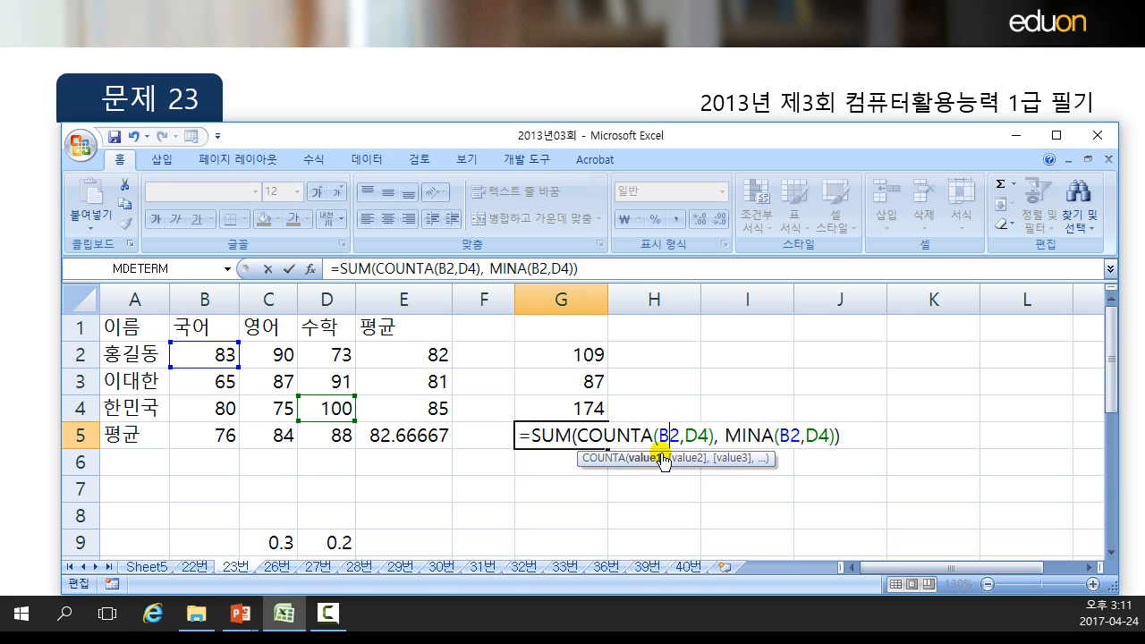
Step: With the pen, circle 83 in B2 and 100 in D4, and write 2 above COUNTA
{"action": "mouse_move", "coordinate": [244, 359]}
{"action": "left_mouse_down"}
{"action": "mouse_move", "coordinate": [204, 356]}
{"action": "mouse_move", "coordinate": [228, 373]}
{"action": "left_mouse_up"}
{"action": "mouse_move", "coordinate": [349, 422]}
{"action": "left_mouse_down"}
{"action": "mouse_move", "coordinate": [322, 402]}
{"action": "mouse_move", "coordinate": [353, 420]}
{"action": "left_mouse_up"}
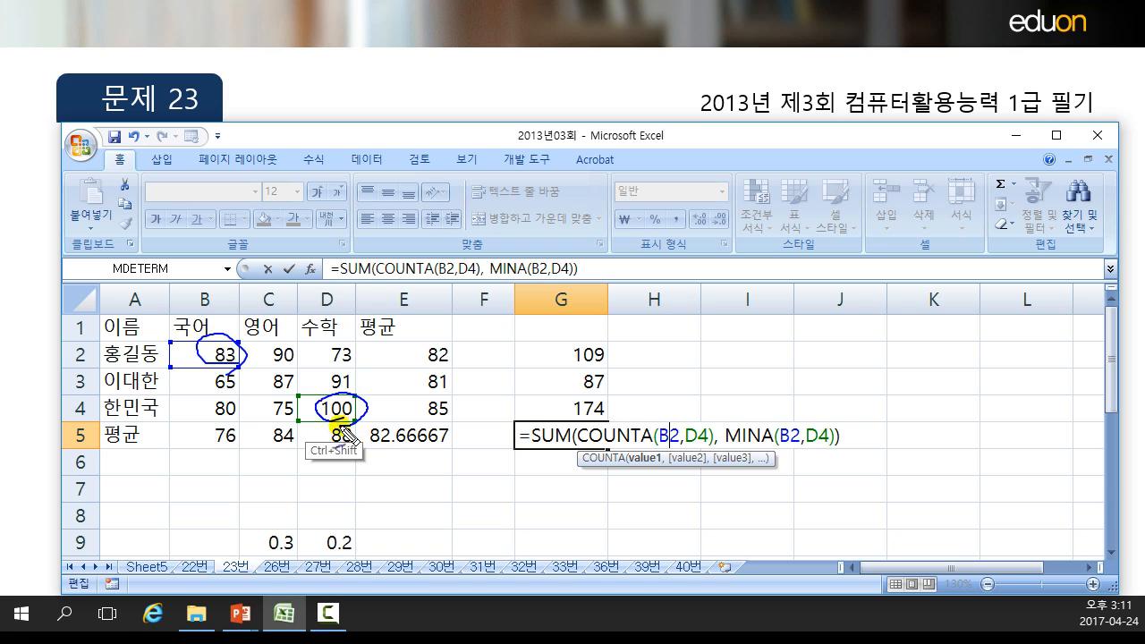
{"action": "left_click_drag", "start_coordinate": [662, 407], "coordinate": [684, 417]}
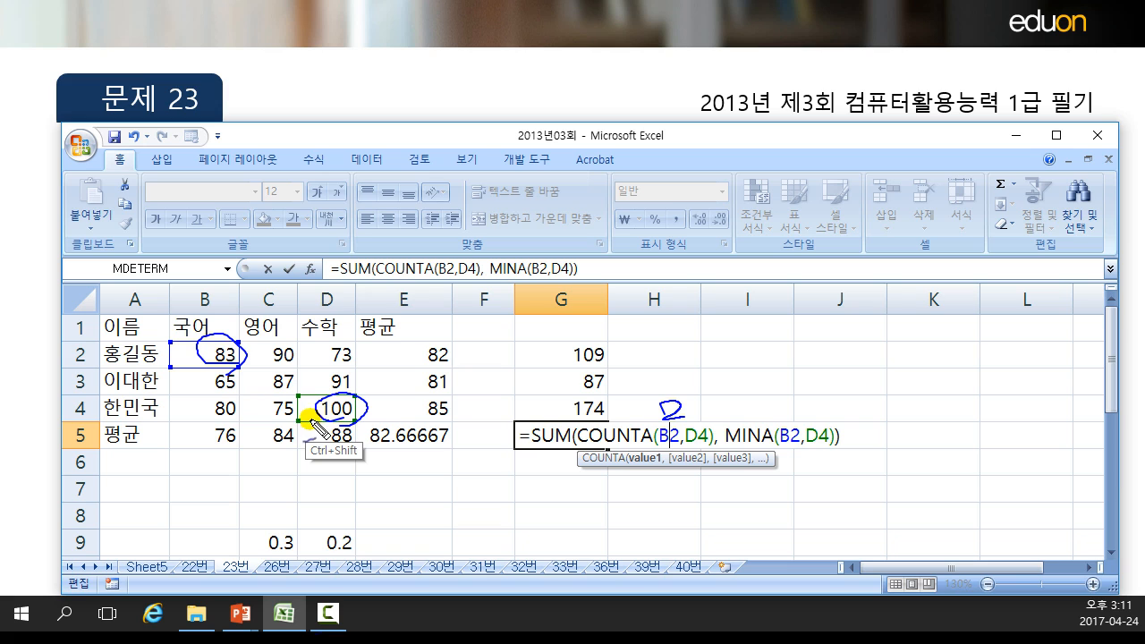
Step: With the pen, circle 83 in B2 again, write and circle 83 above MINA, circle the 2 above COUNTA and underline SUM
{"action": "mouse_move", "coordinate": [219, 347]}
{"action": "left_mouse_down"}
{"action": "mouse_move", "coordinate": [230, 352]}
{"action": "mouse_move", "coordinate": [217, 365]}
{"action": "left_mouse_up"}
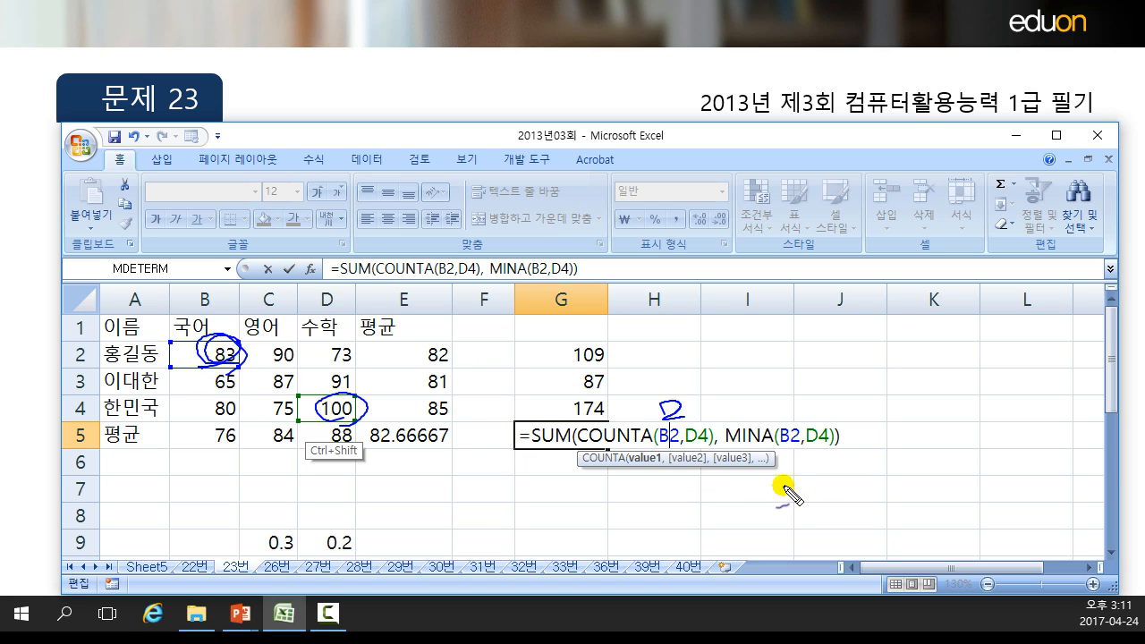
{"action": "mouse_move", "coordinate": [785, 397]}
{"action": "left_mouse_down"}
{"action": "mouse_move", "coordinate": [769, 413]}
{"action": "mouse_move", "coordinate": [779, 416]}
{"action": "mouse_move", "coordinate": [785, 396]}
{"action": "mouse_move", "coordinate": [790, 433]}
{"action": "left_mouse_up"}
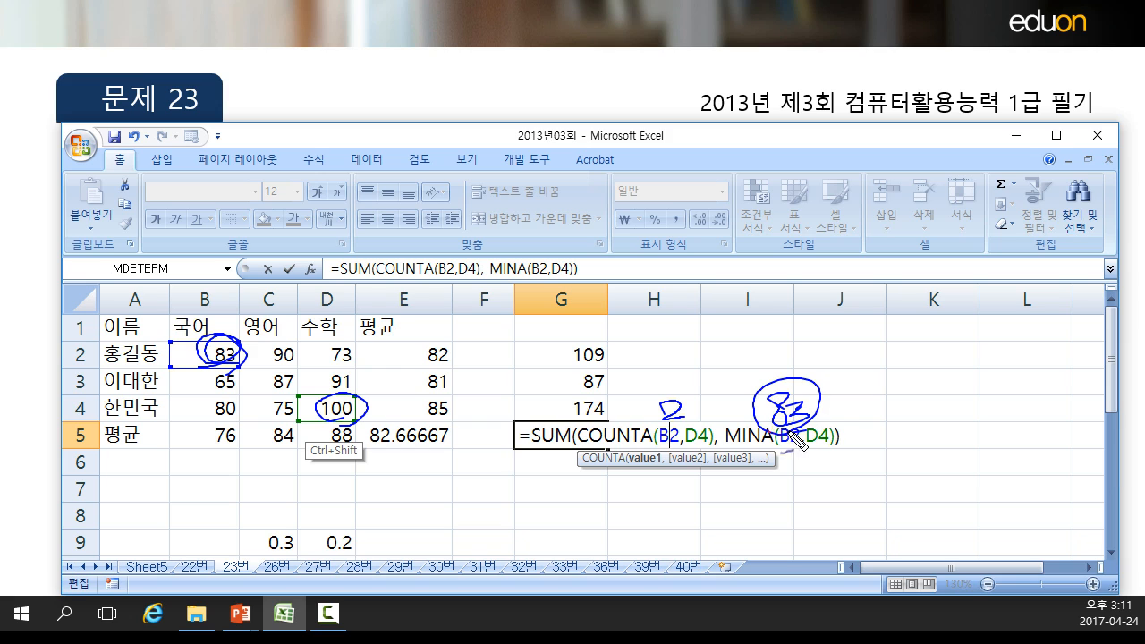
{"action": "left_click_drag", "start_coordinate": [700, 411], "coordinate": [707, 428]}
{"action": "left_click_drag", "start_coordinate": [528, 443], "coordinate": [572, 444]}
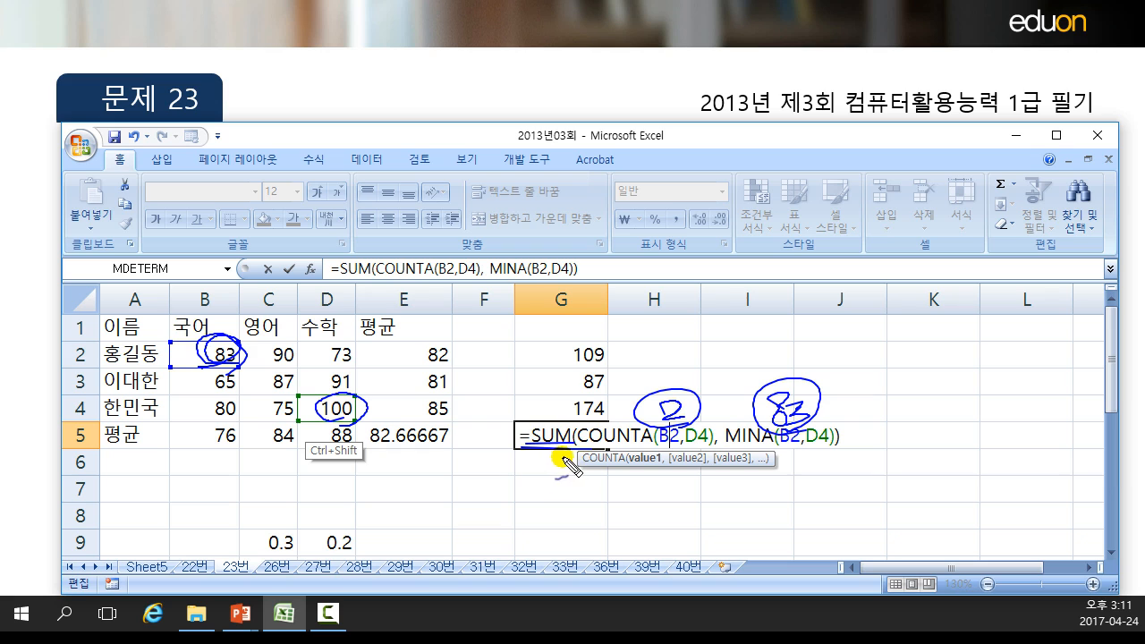
Step: Clear the pen marks, commit the SUM formula in G5, reselect the cell and switch to the PowerPoint question slide
{"action": "key", "text": "Escape"}
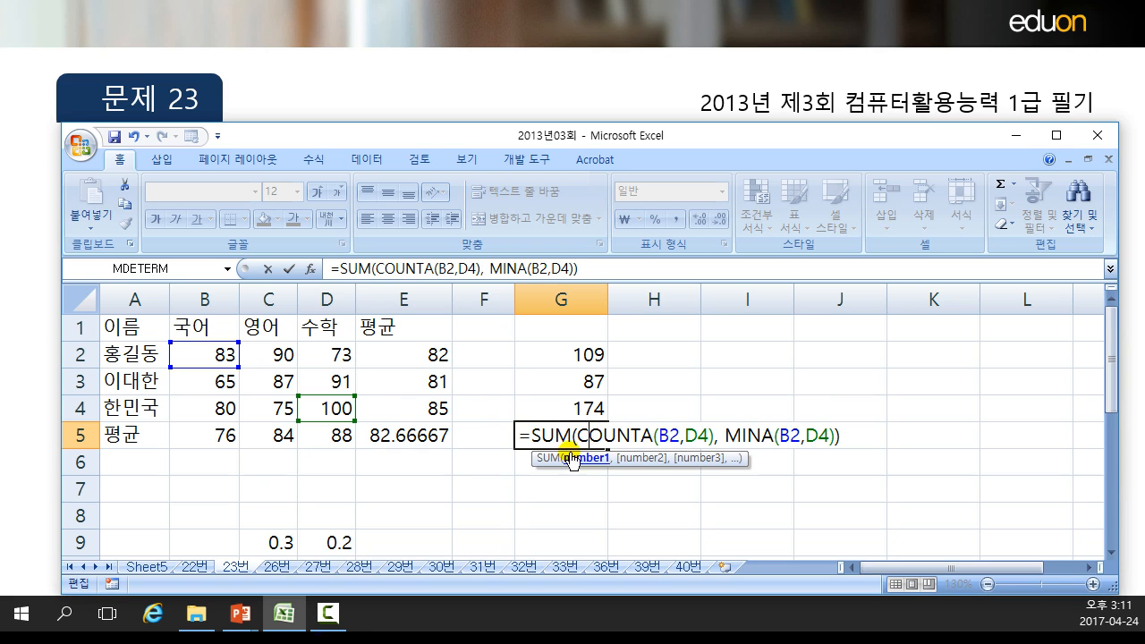
{"action": "key", "text": "Return"}
{"action": "left_click", "coordinate": [577, 434]}
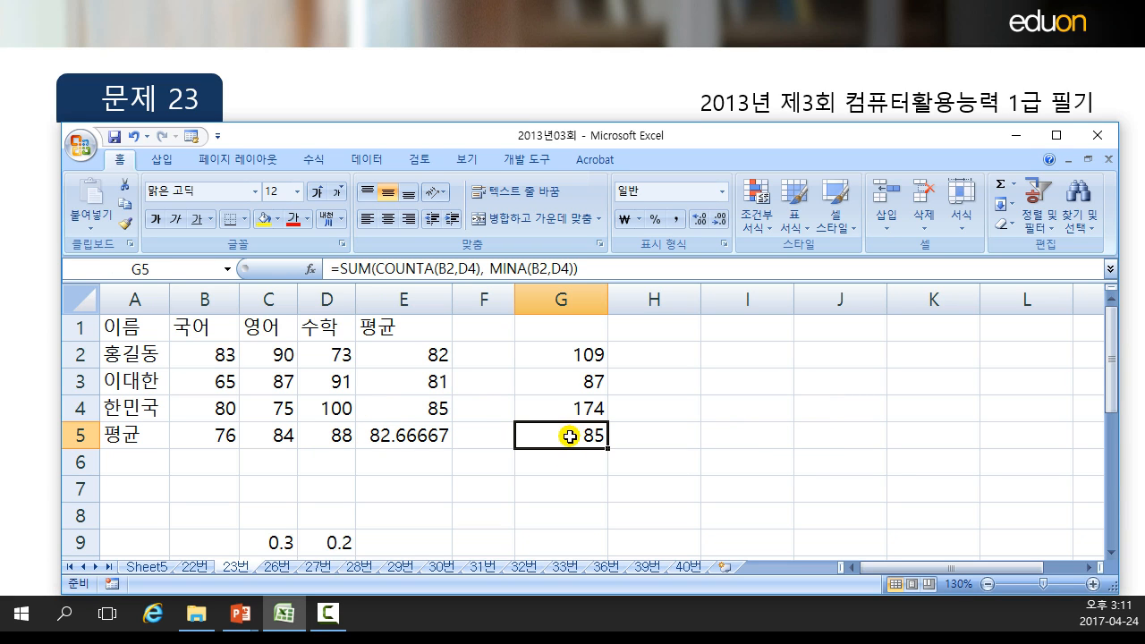
{"action": "left_click", "coordinate": [229, 103]}
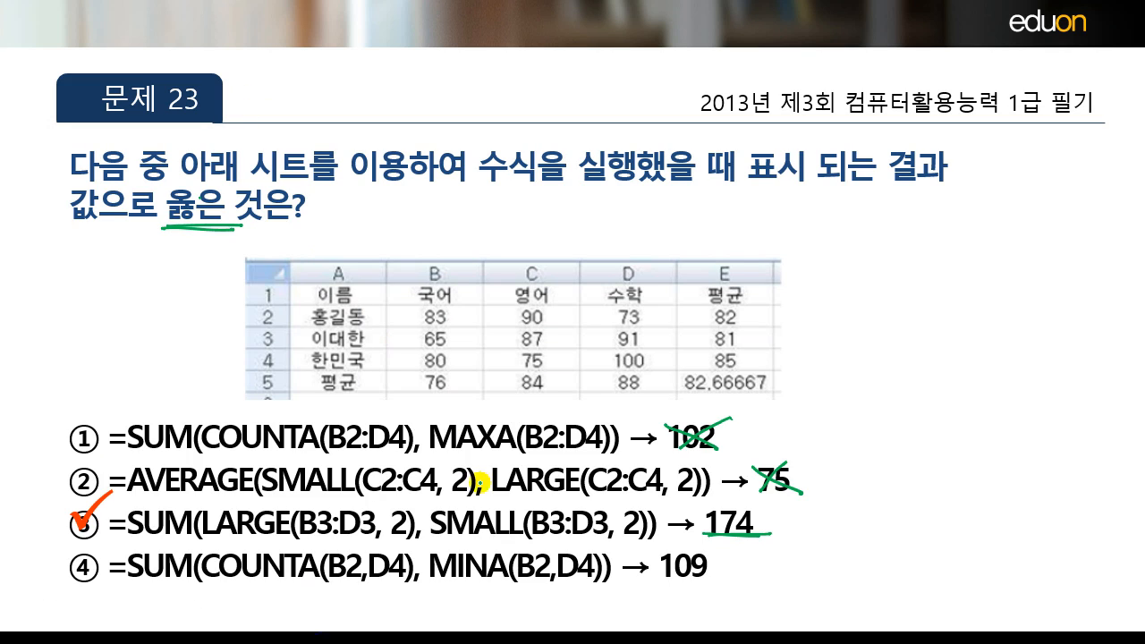